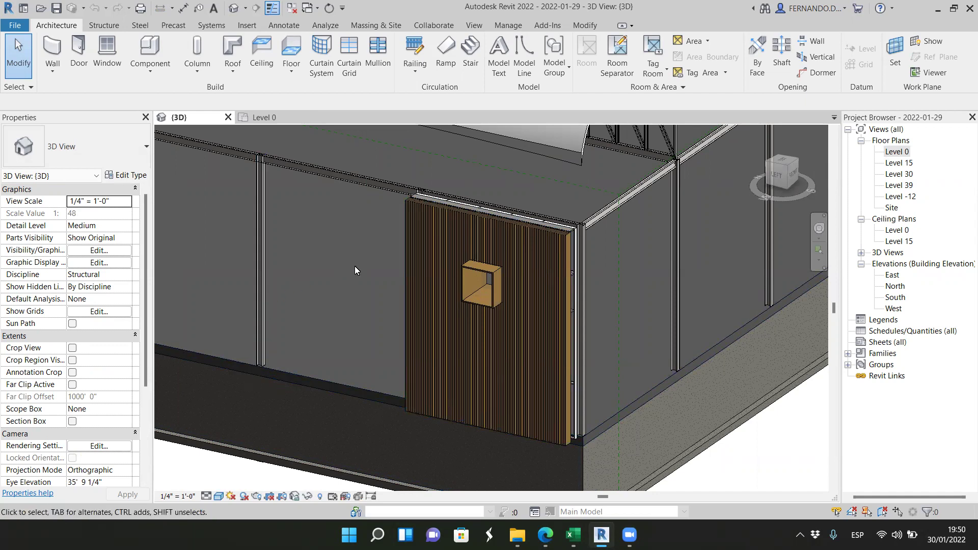
Examine the slatted wood panel in the 3D view and the matching façade bay in the Level 0 floor plan
left_click(431, 219)
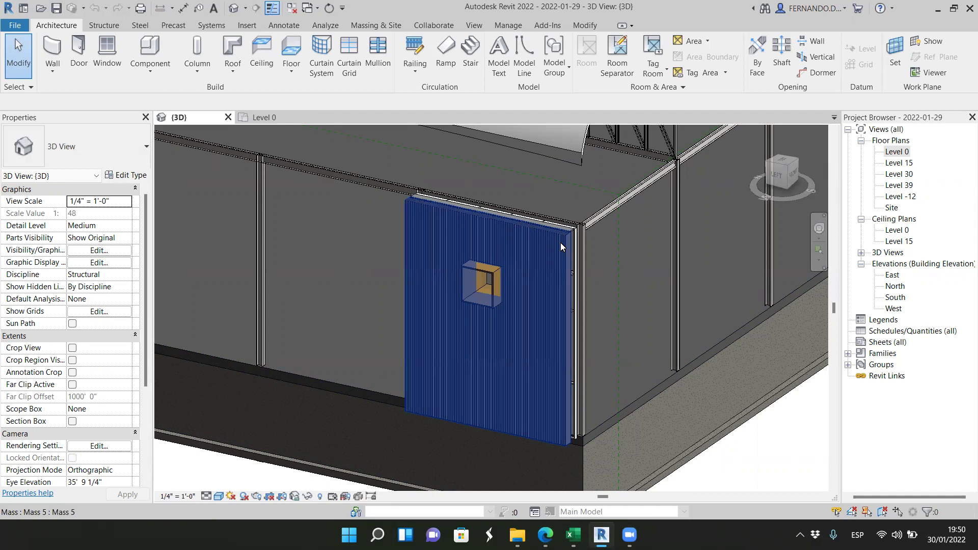
scroll(411, 271, "up", 3)
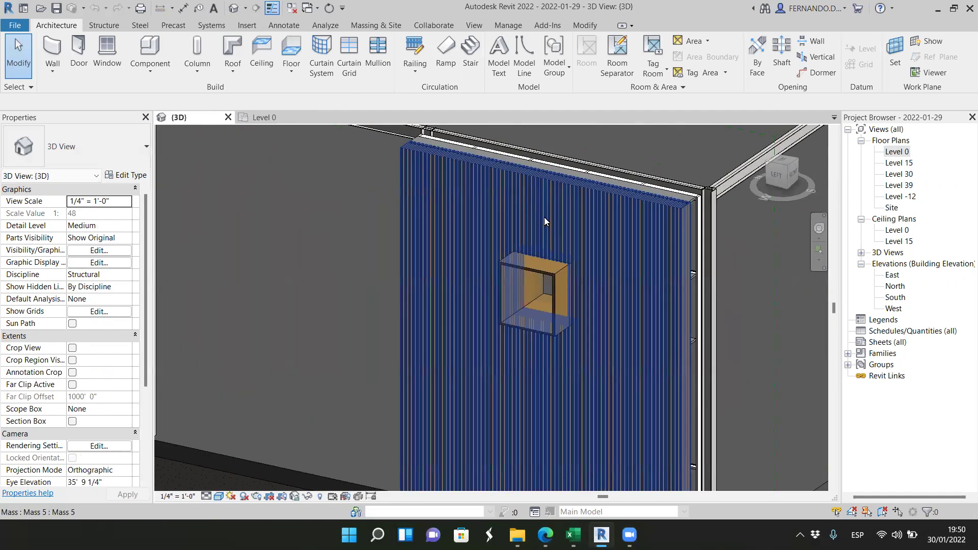
scroll(547, 221, "up", 2)
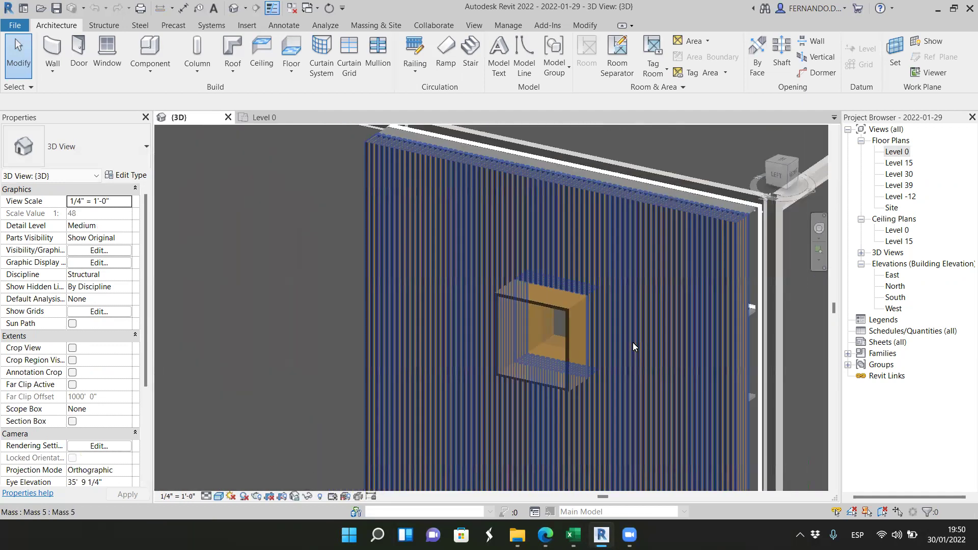
scroll(632, 342, "down", 5)
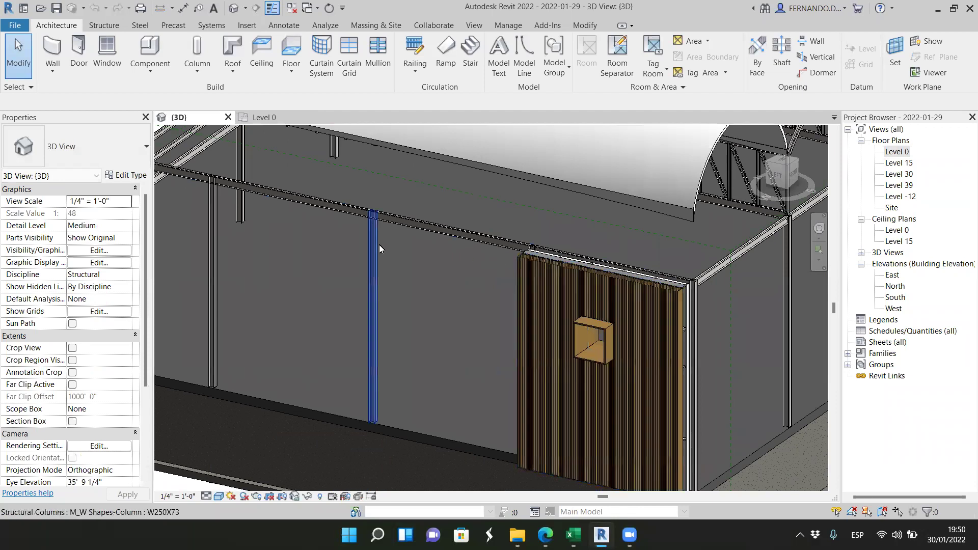
left_click(275, 119)
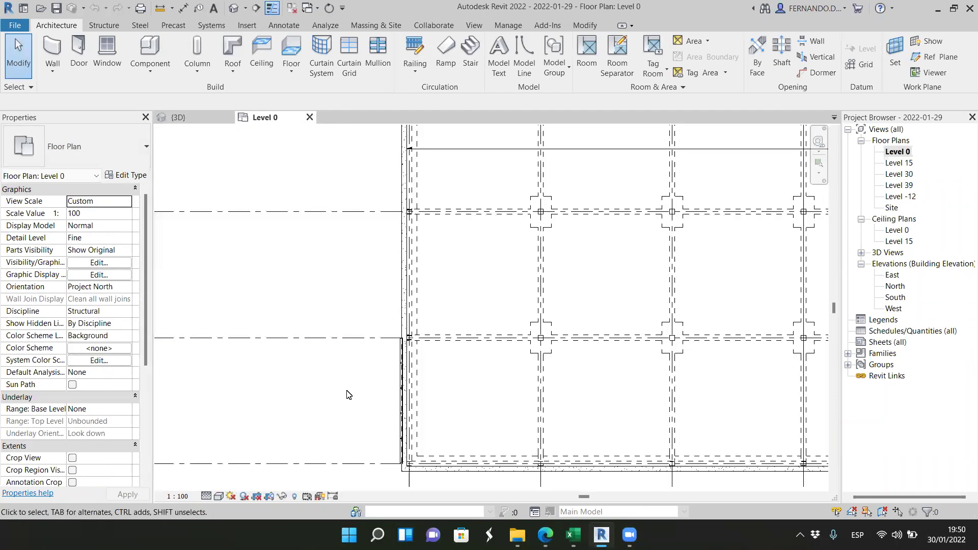
scroll(387, 430, "up", 6)
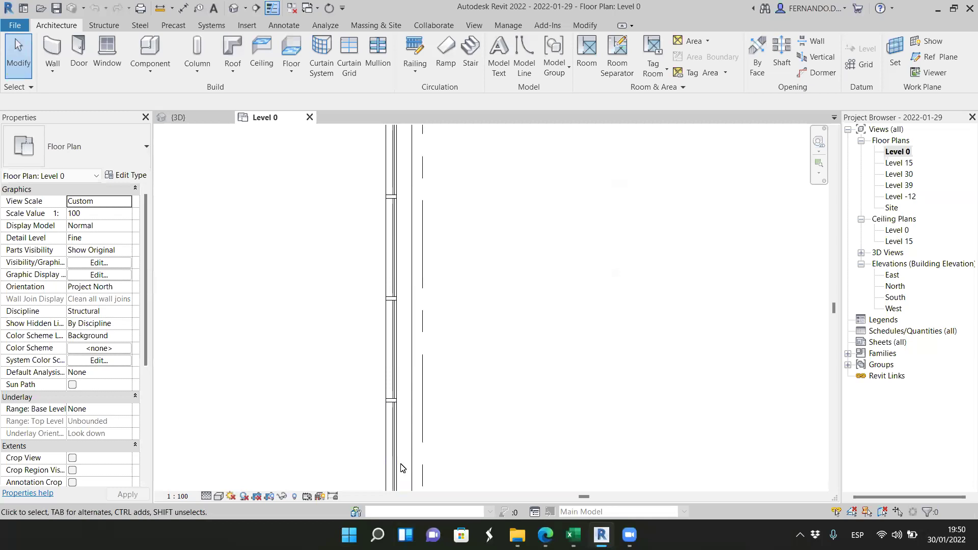
scroll(405, 366, "down", 4)
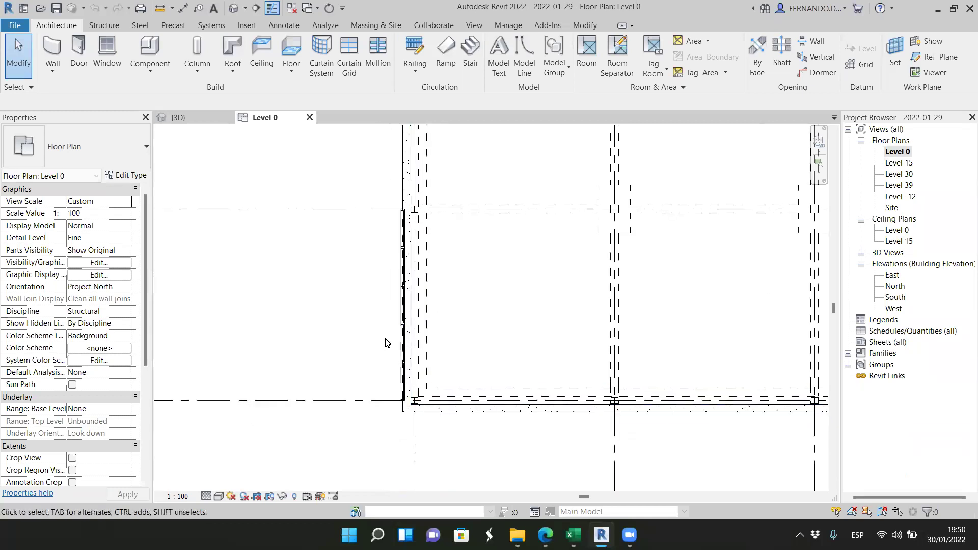
scroll(380, 343, "up", 1)
scroll(340, 315, "down", 2)
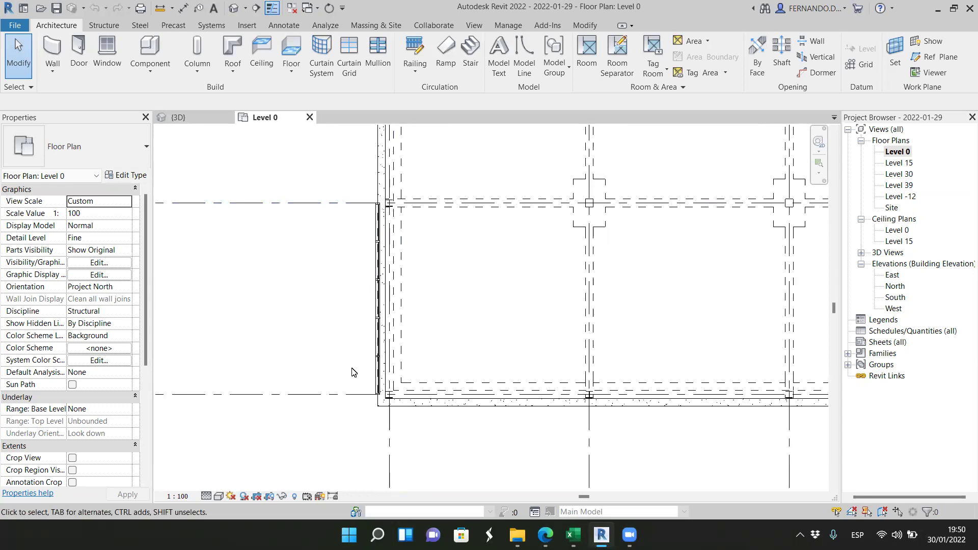
Try the Architectural discipline on the Level 0 floor plan and return the view to Structural
left_click(122, 316)
left_click(127, 311)
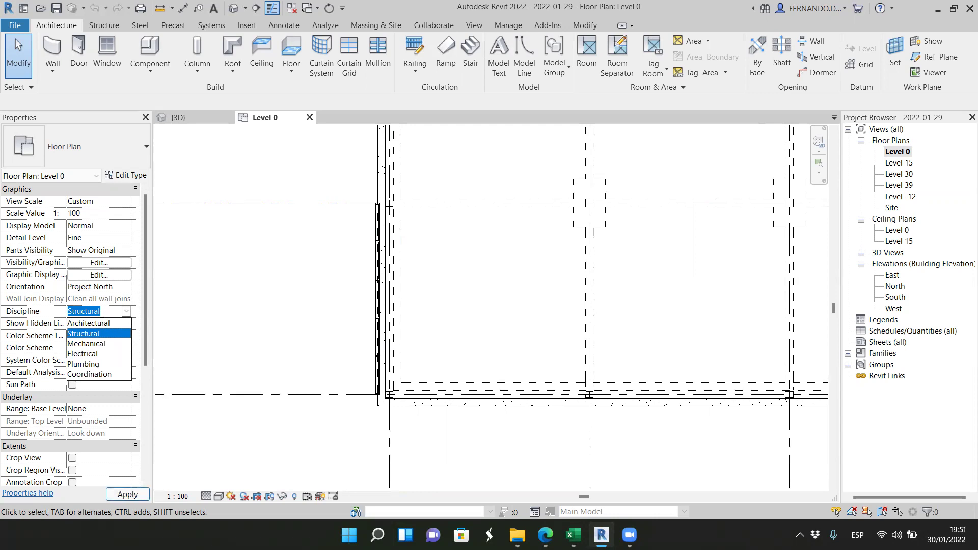
left_click(96, 325)
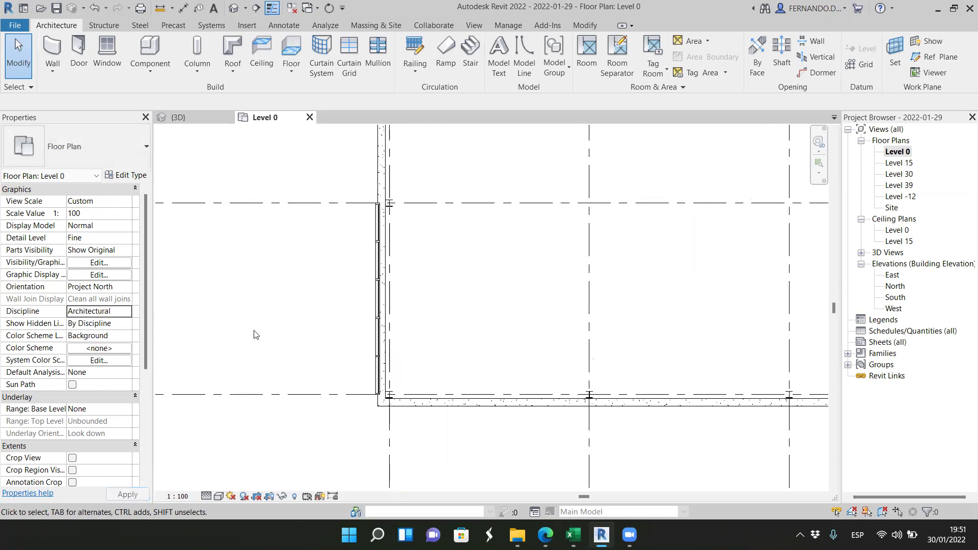
scroll(407, 339, "down", 7)
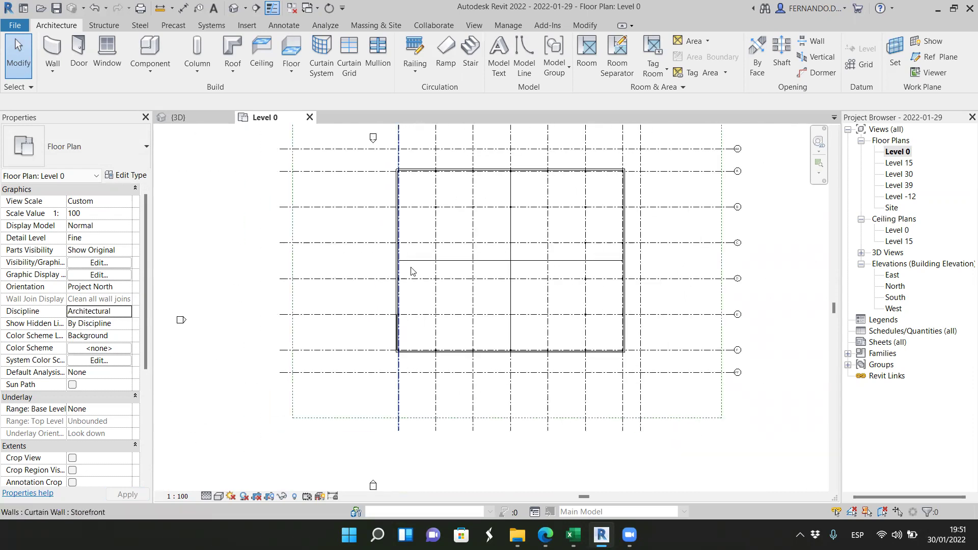
scroll(400, 295, "up", 7)
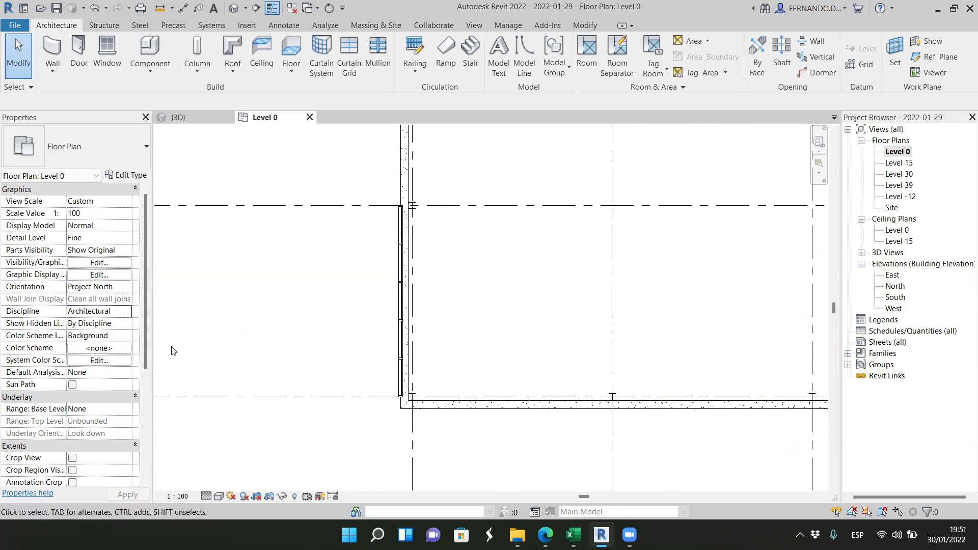
left_click(125, 313)
left_click(100, 331)
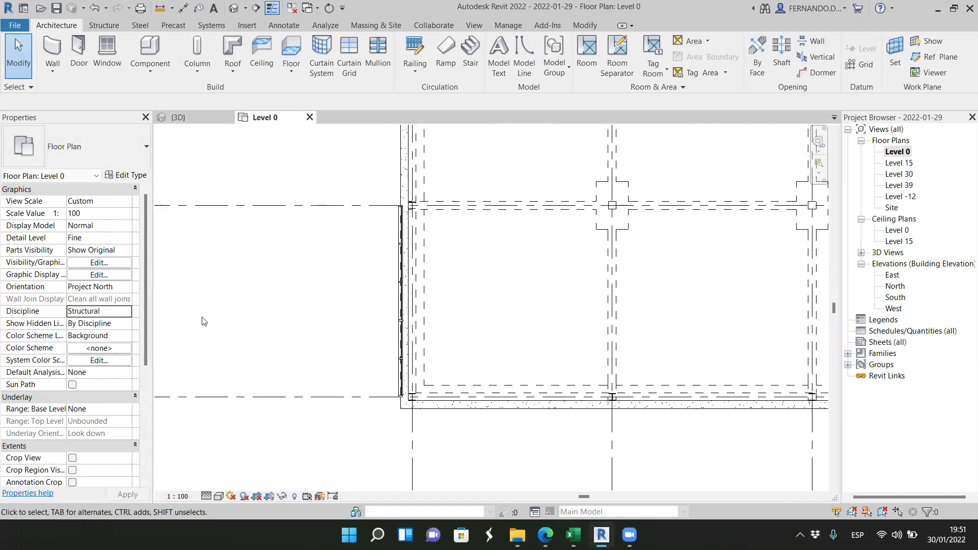
Make the Mass category visible in the visibility/graphic overrides of the Level 0 floor plan
left_click(109, 264)
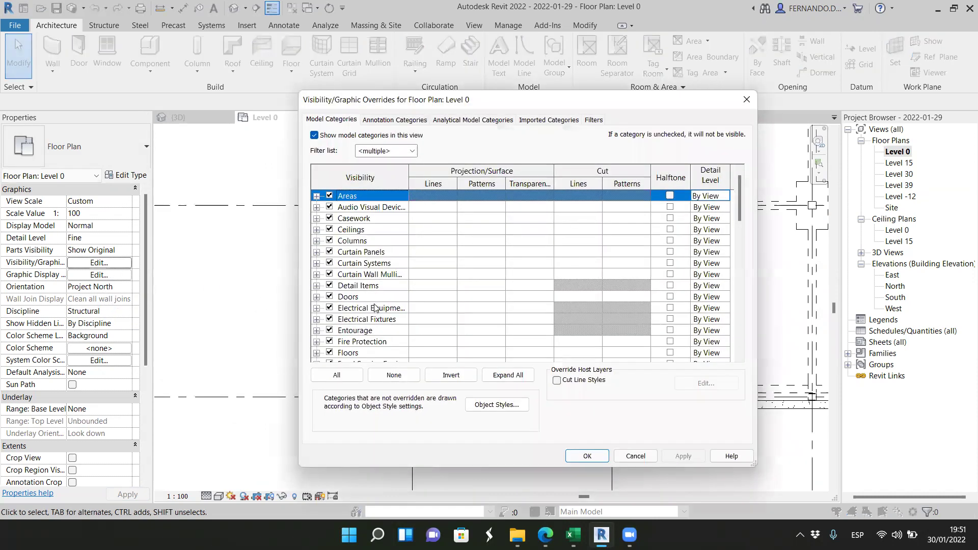
scroll(376, 308, "down", 1)
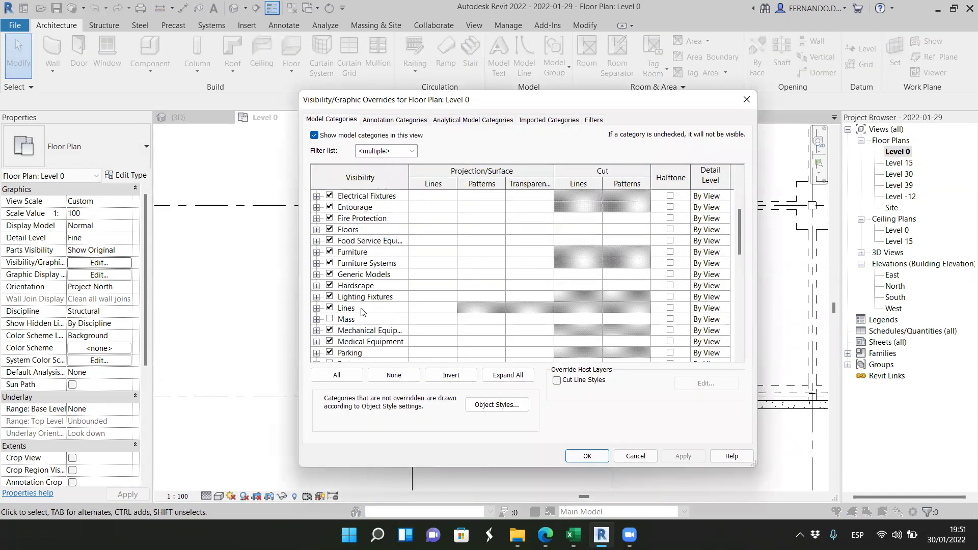
left_click(319, 379)
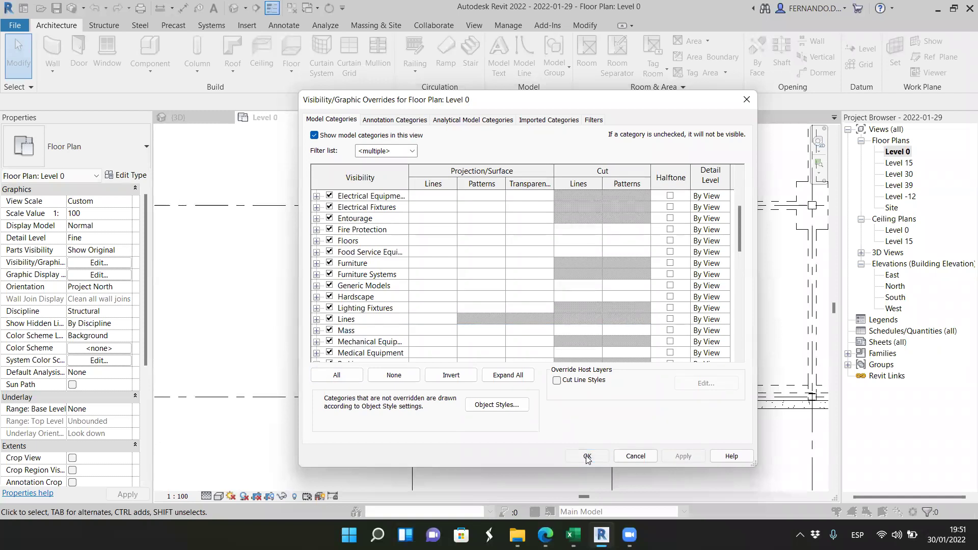
left_click(587, 456)
Examine the mass slats and their position beside the curtain wall in the Level 0 floor plan
scroll(382, 232, "up", 4)
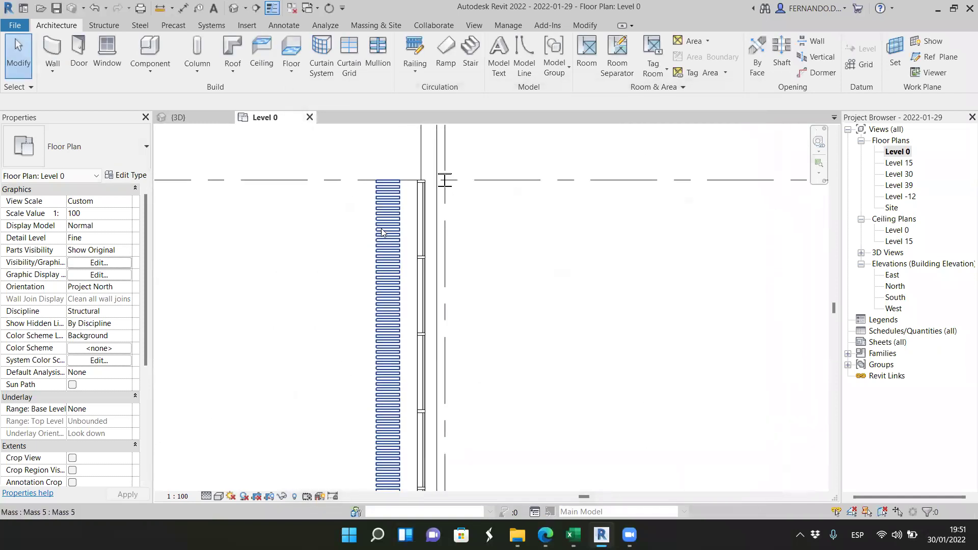
scroll(397, 190, "up", 2)
scroll(391, 203, "down", 8)
scroll(393, 315, "up", 5)
scroll(403, 441, "down", 2)
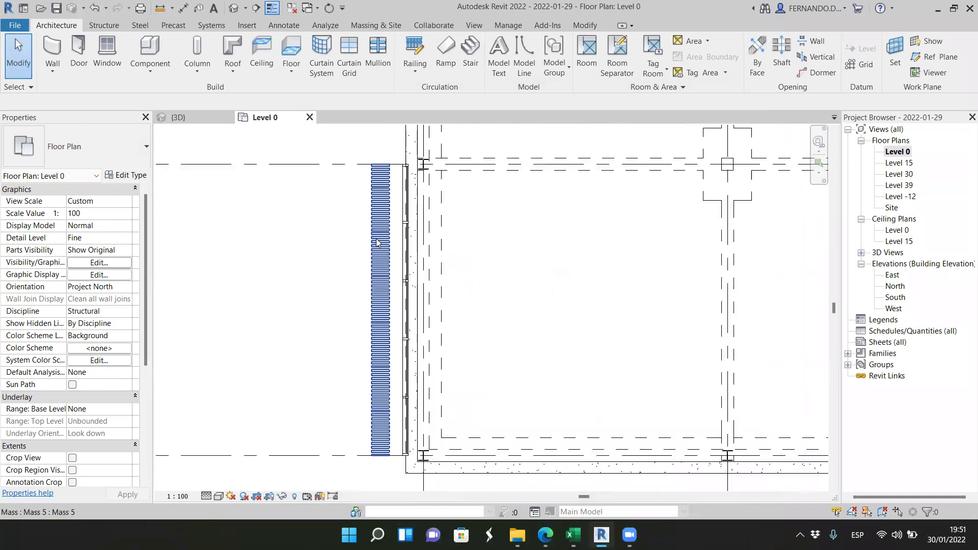
scroll(395, 165, "up", 5)
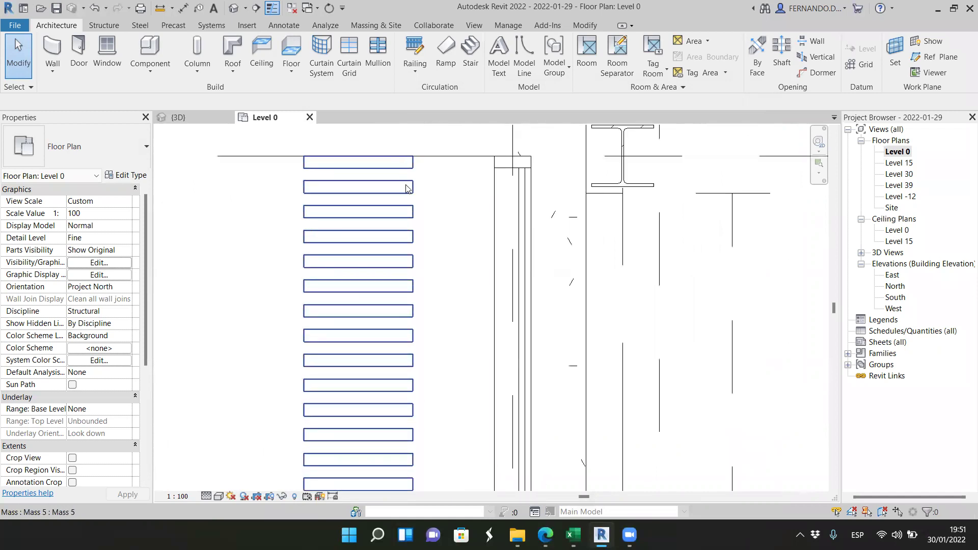
scroll(361, 283, "down", 4)
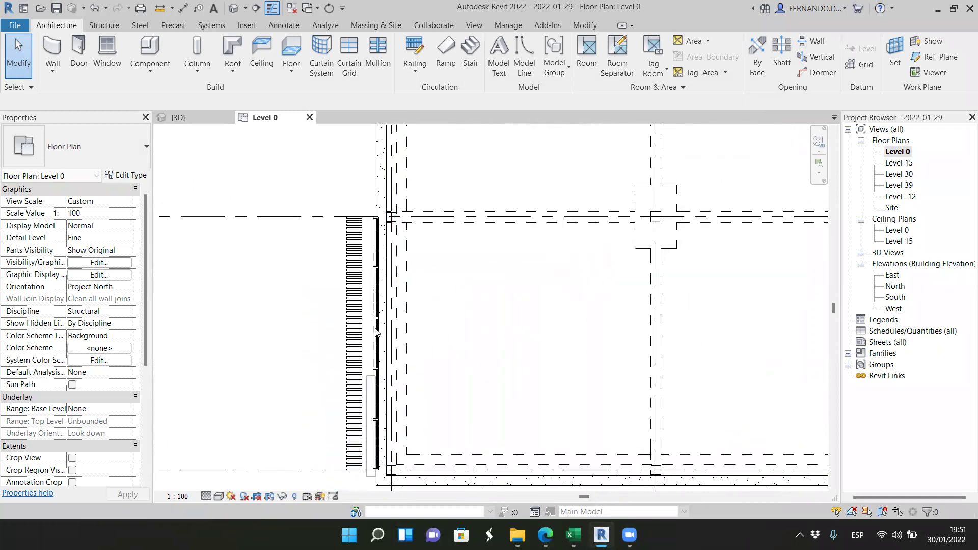
Try to copy the selected curtain wall panels and mullions one grid bay up along the façade
left_click(346, 349)
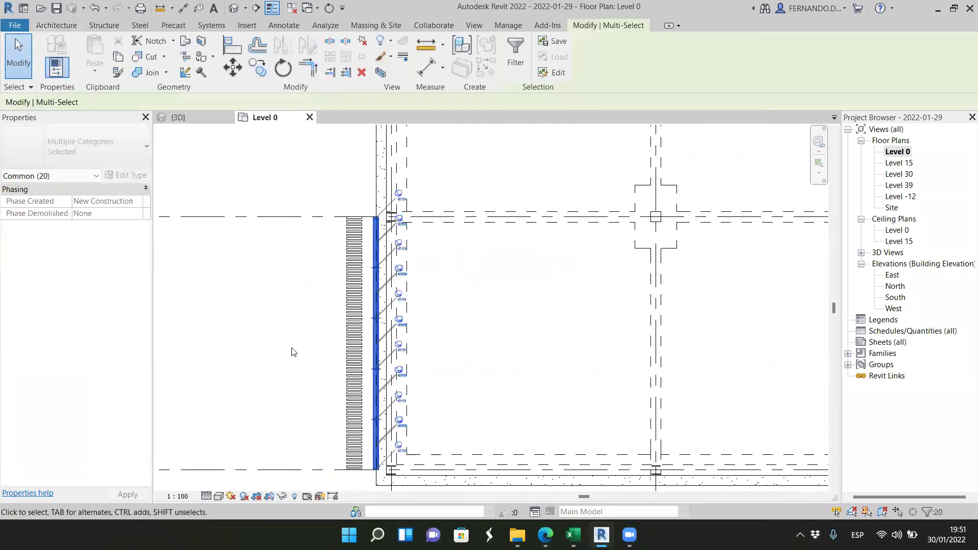
left_click(258, 67)
scroll(387, 387, "down", 2)
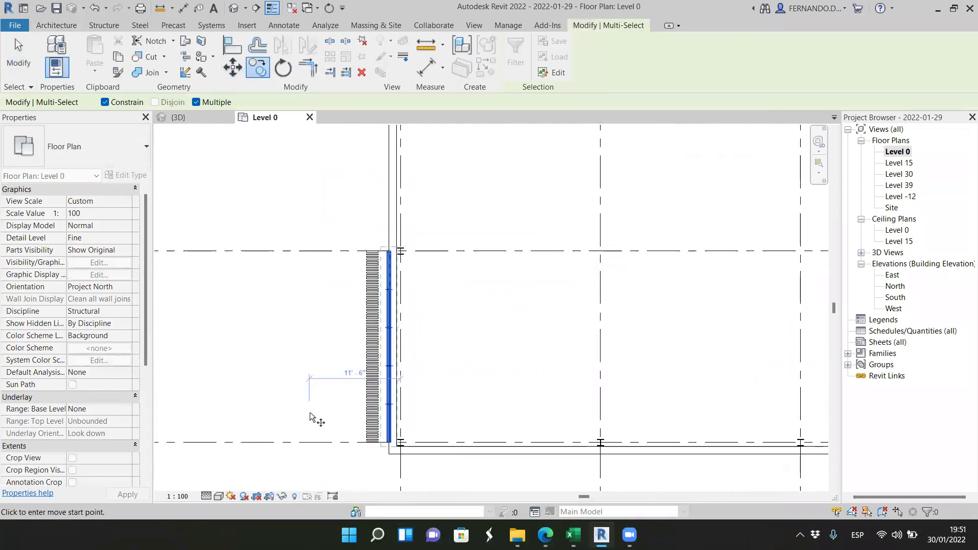
left_click(316, 442)
left_click(318, 251)
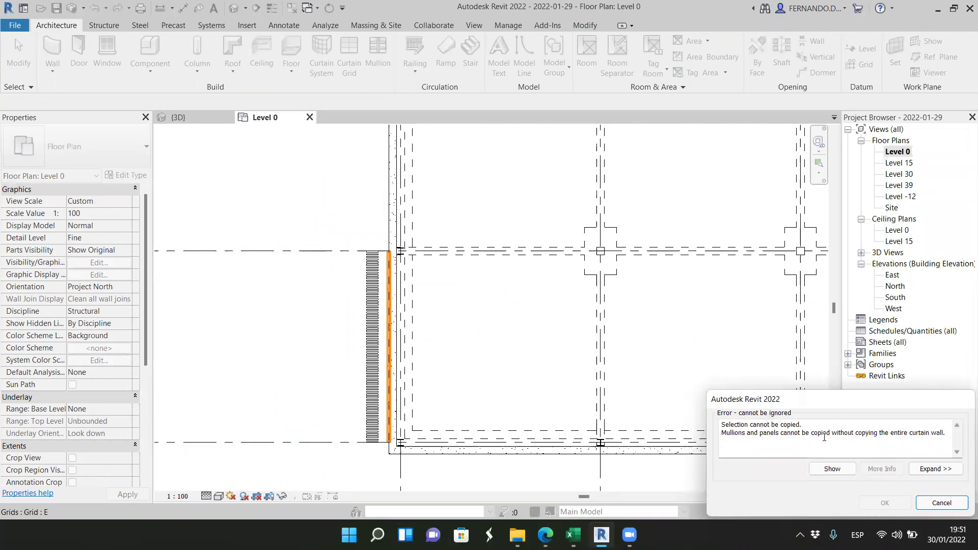
left_click(941, 502)
Draw a Storefront curtain wall from the upper end of the existing curtain wall to the next gridline up
scroll(430, 277, "up", 2)
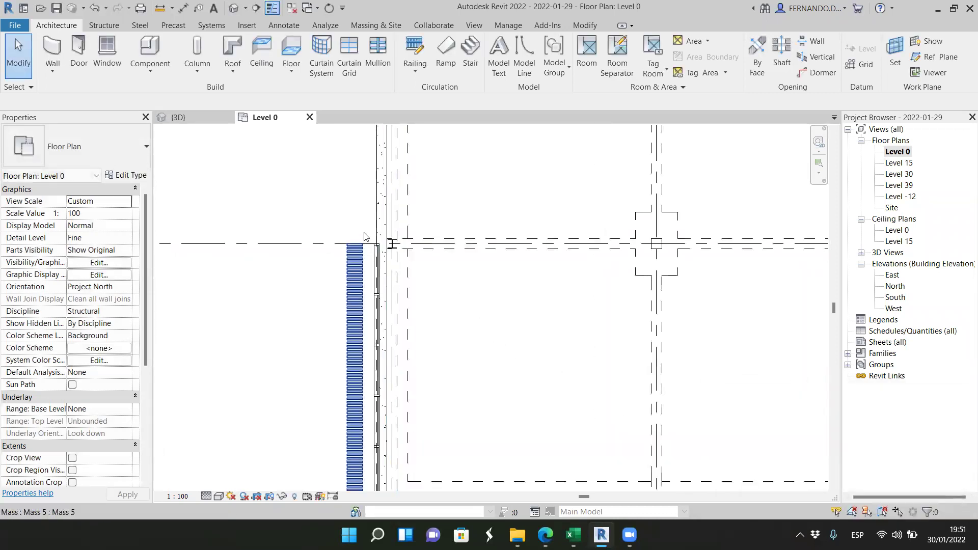
scroll(367, 387, "down", 3)
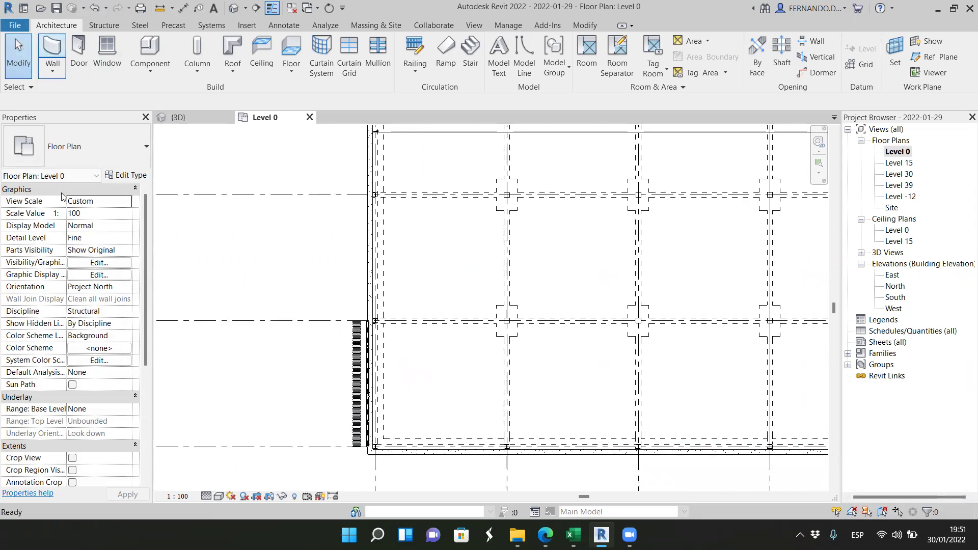
left_click(53, 50)
left_click(143, 152)
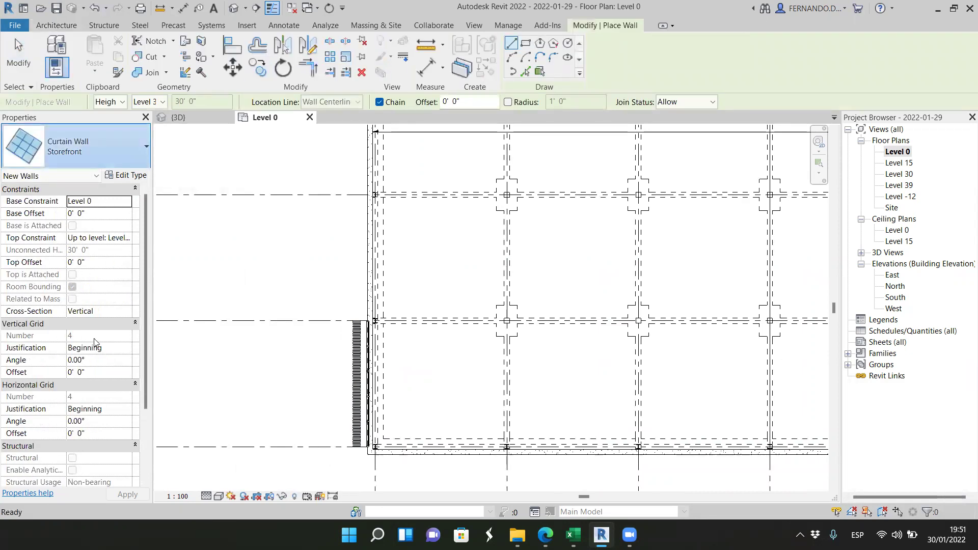
left_click(70, 416)
scroll(357, 316, "up", 5)
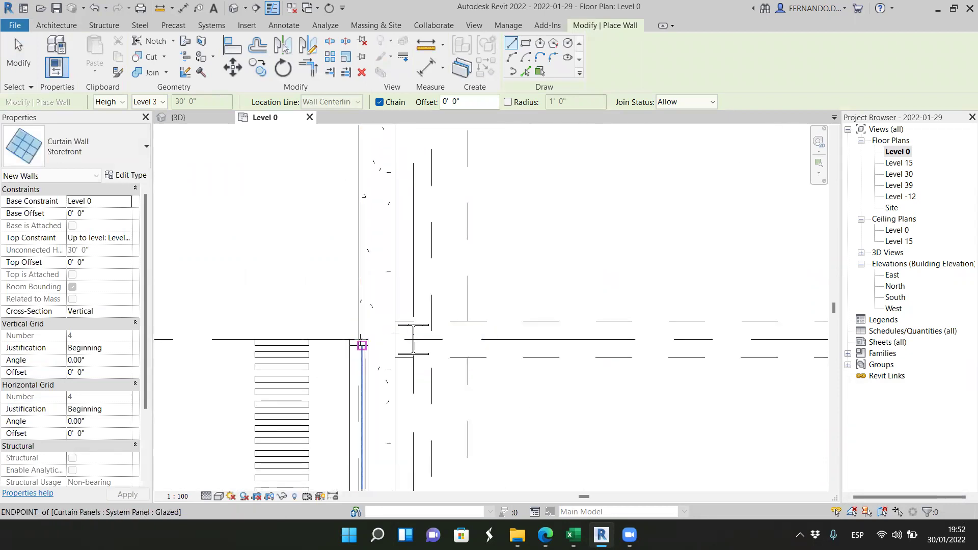
left_click(359, 338)
scroll(377, 367, "down", 3)
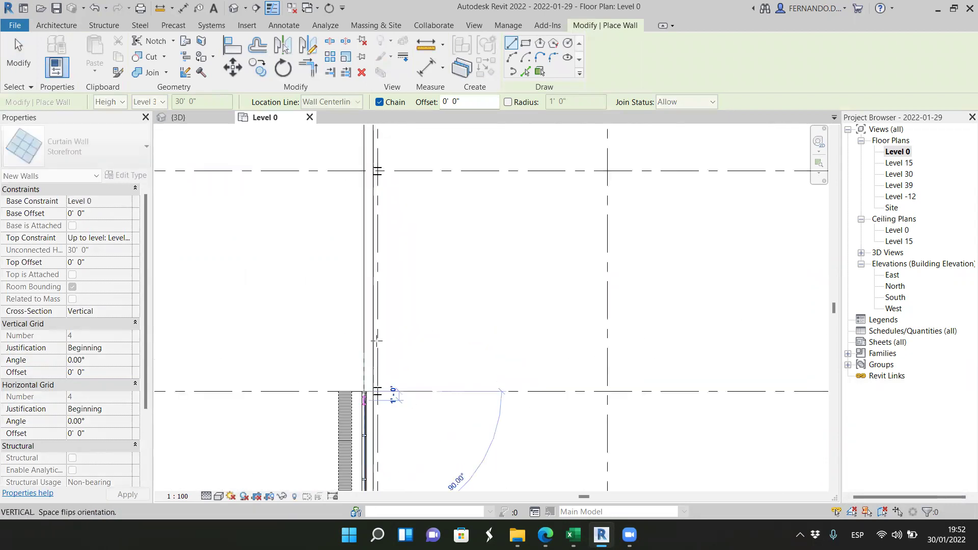
left_click(366, 210)
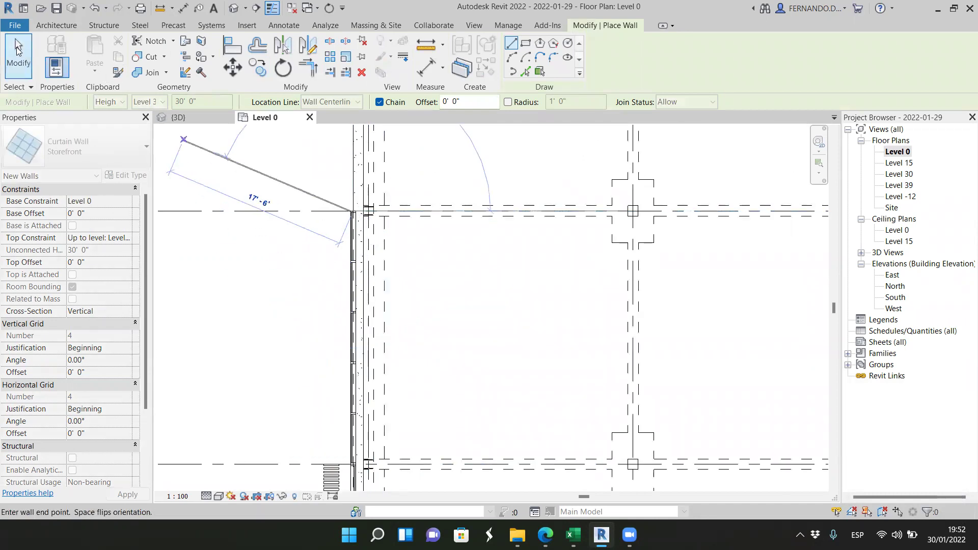
left_click(17, 49)
Open the East elevation and extend the right side of its crop region past the end of the building
scroll(392, 449, "up", 5)
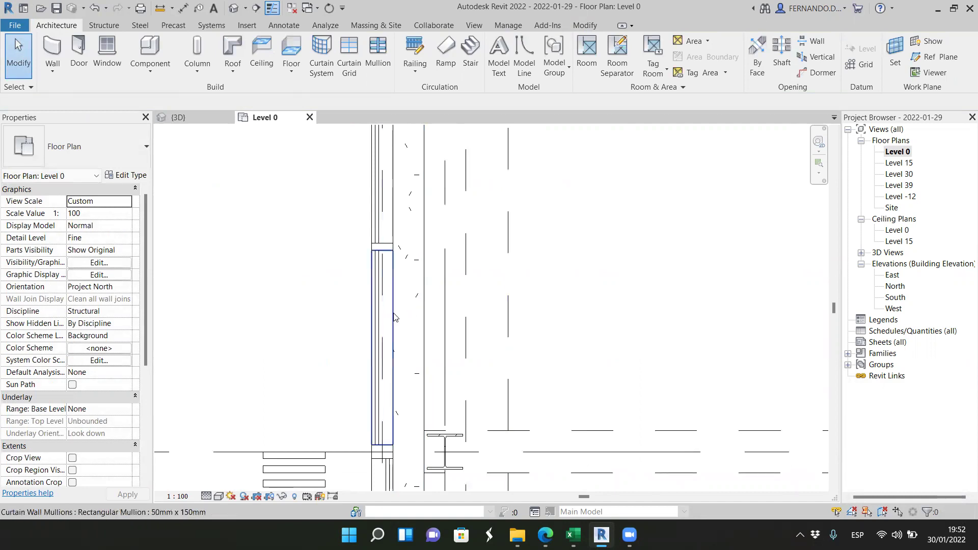
scroll(402, 314, "down", 5)
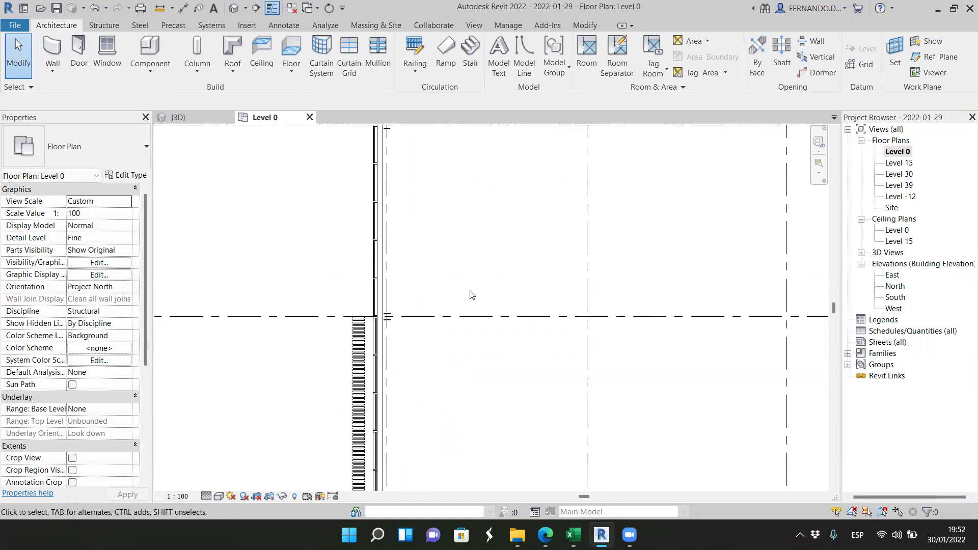
scroll(488, 282, "down", 2)
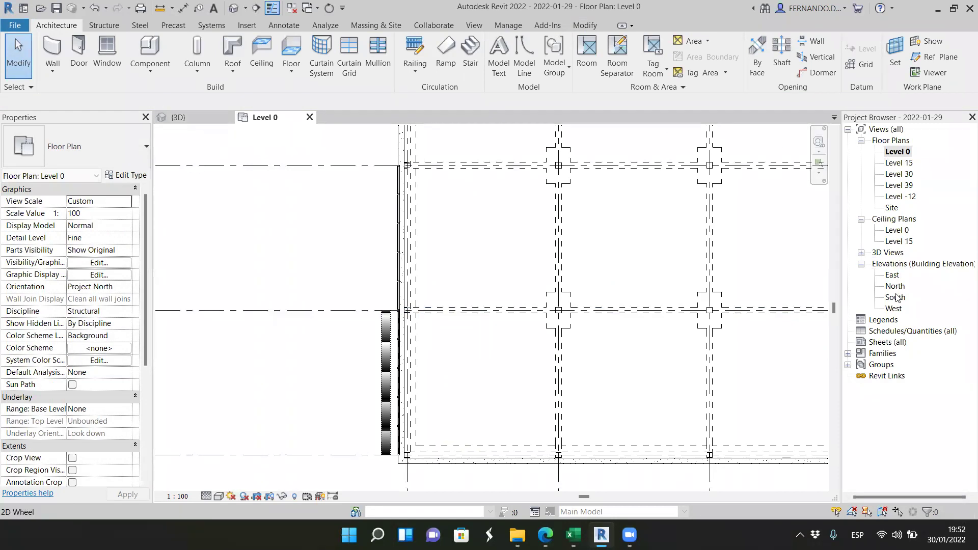
double_click(893, 275)
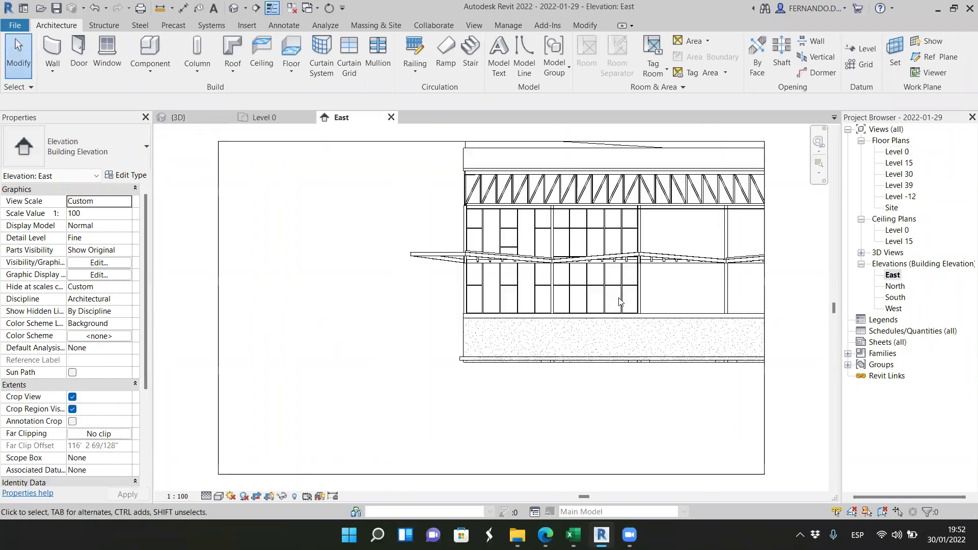
scroll(432, 291, "down", 2)
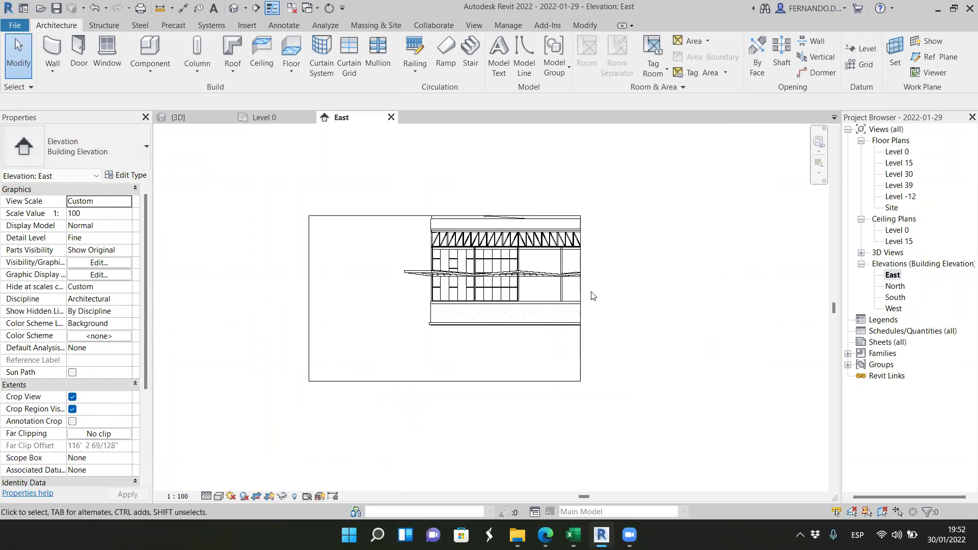
left_click(582, 352)
left_click_drag(581, 299, 704, 295)
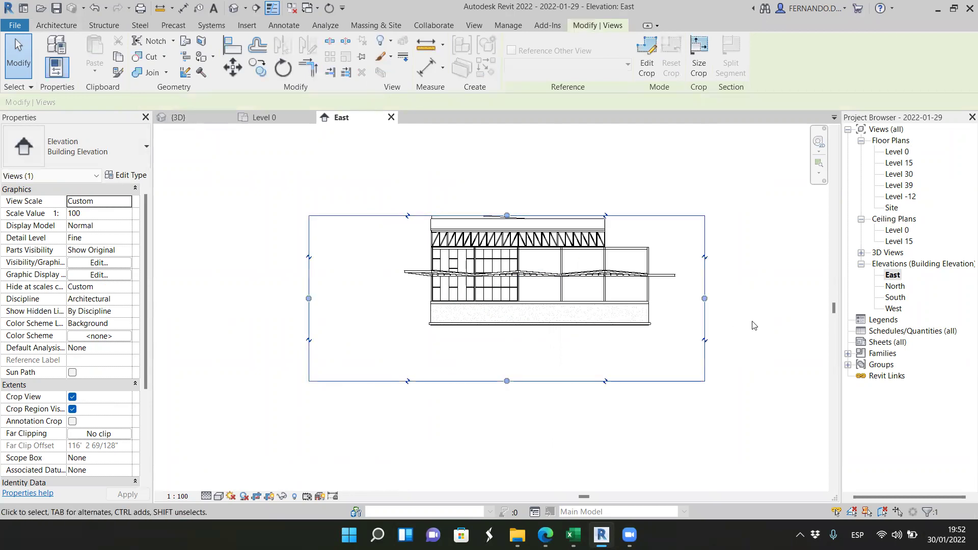
Close the East elevation and open the West elevation at the curtain wall
left_click(391, 117)
double_click(895, 309)
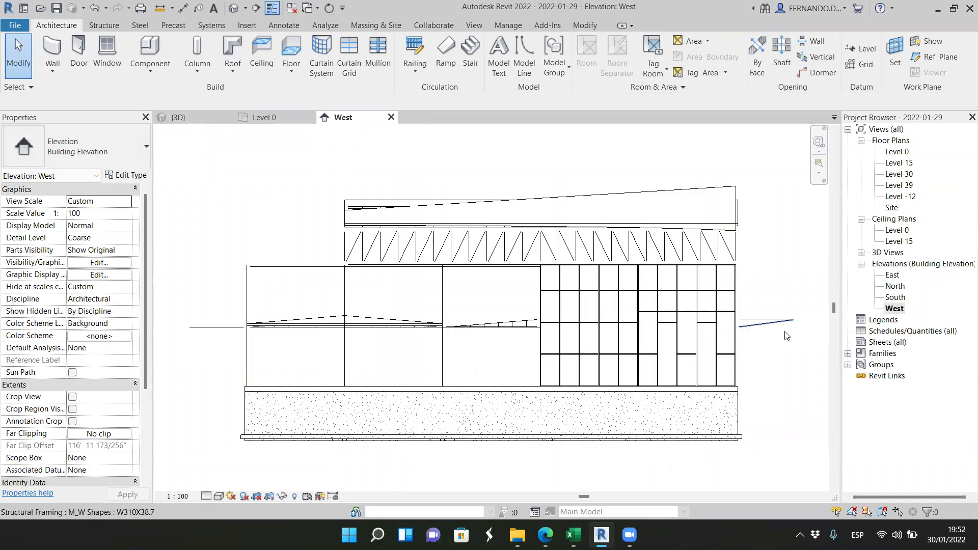
scroll(784, 332, "up", 1)
scroll(786, 340, "up", 2)
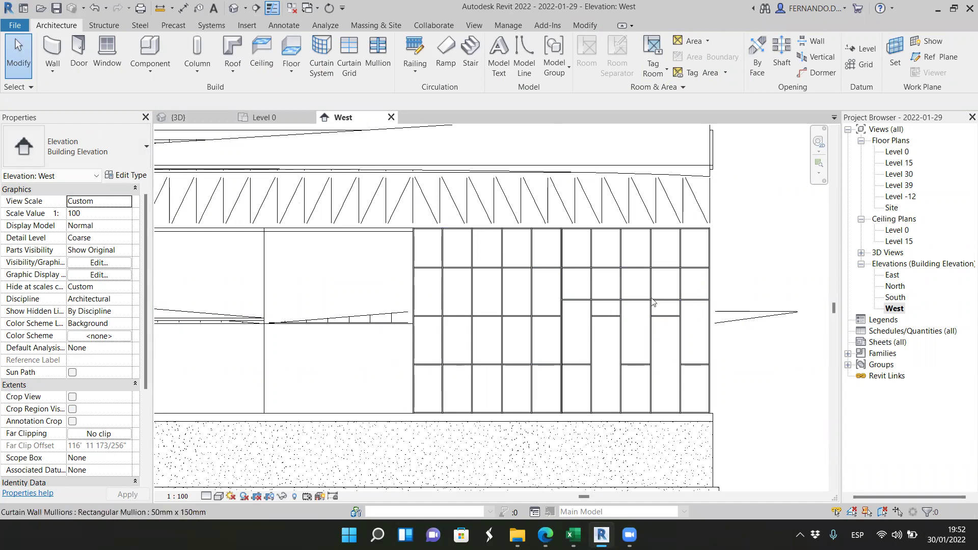
scroll(567, 260, "down", 1)
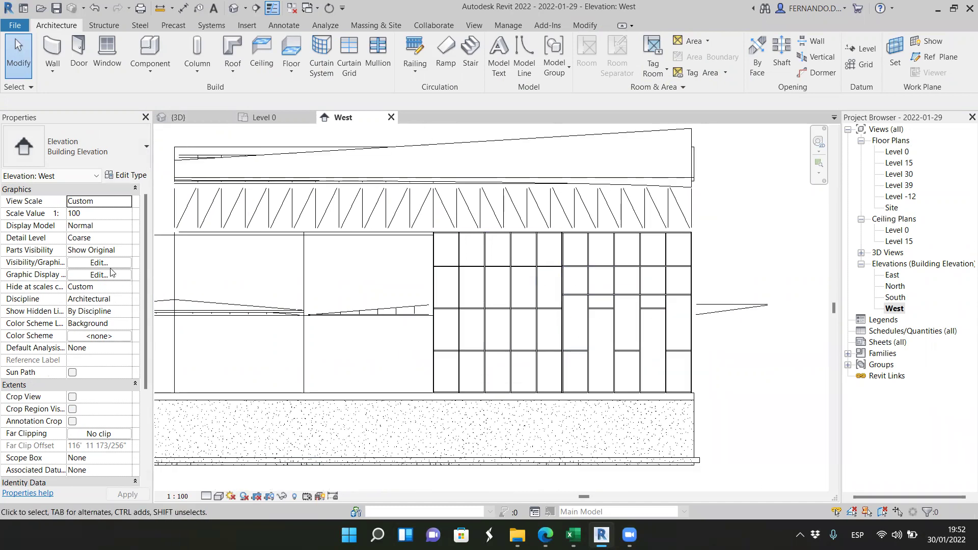
Turn on the Mass category in the West elevation's visibility/graphic overrides
left_click(99, 263)
scroll(431, 304, "down", 3)
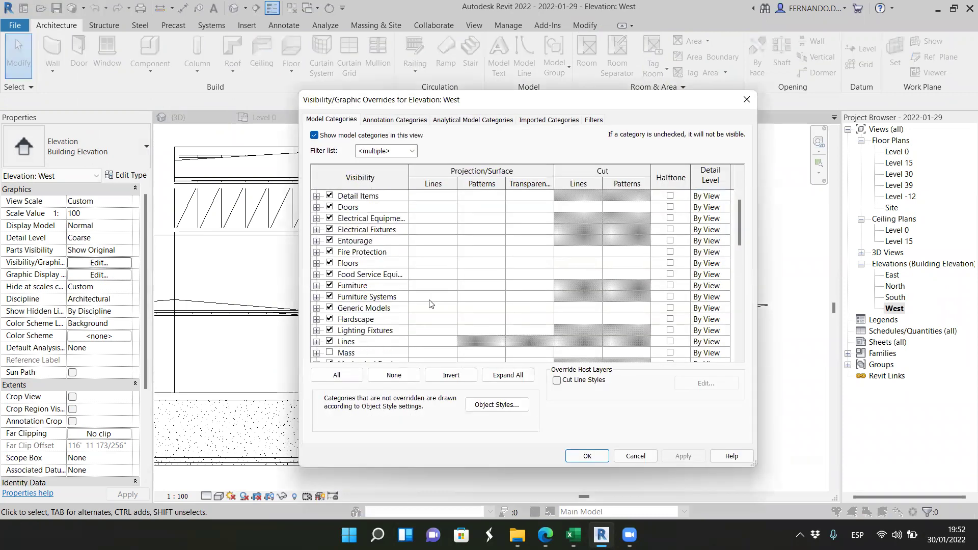
scroll(430, 304, "down", 2)
left_click(329, 297)
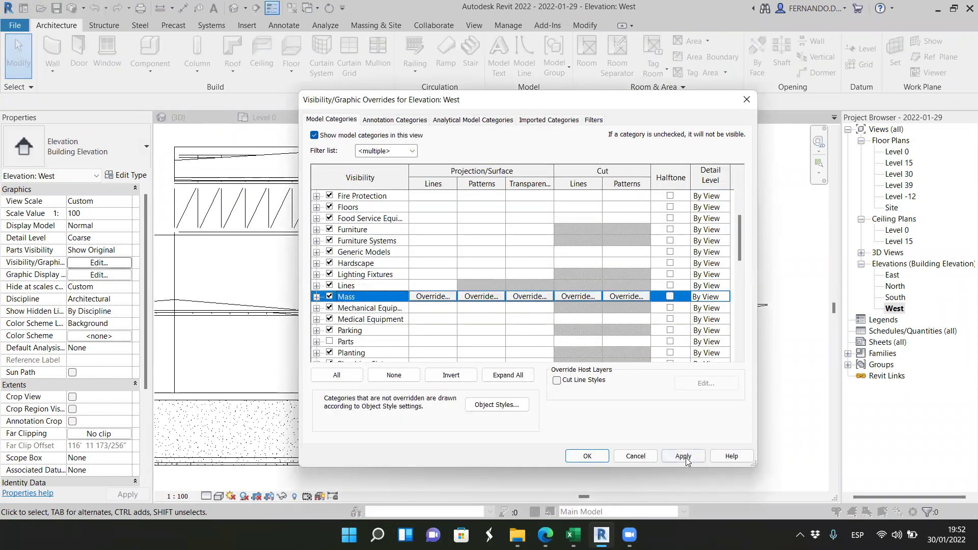
left_click(683, 457)
left_click(649, 457)
Set the West elevation's detail level to Fine
scroll(643, 288, "up", 2)
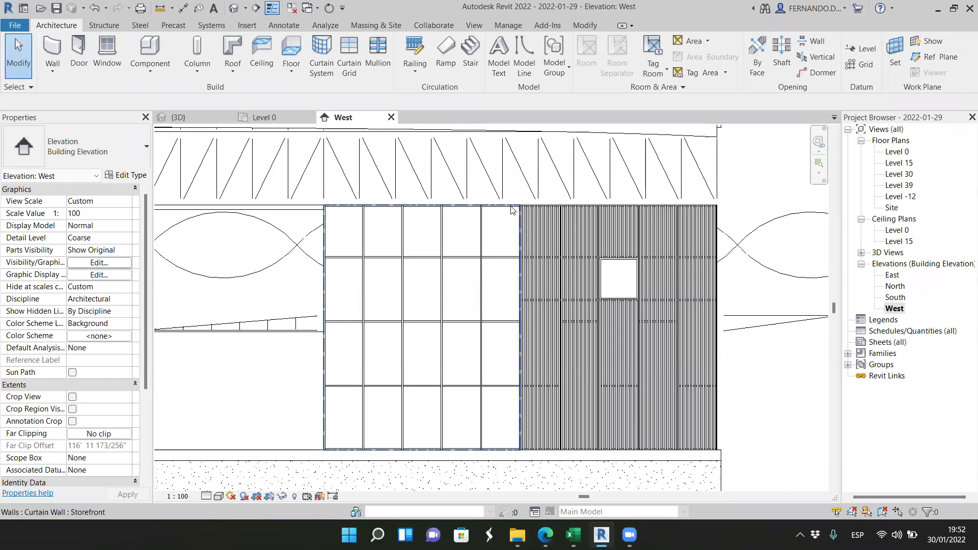
scroll(527, 357, "down", 5)
scroll(512, 363, "up", 2)
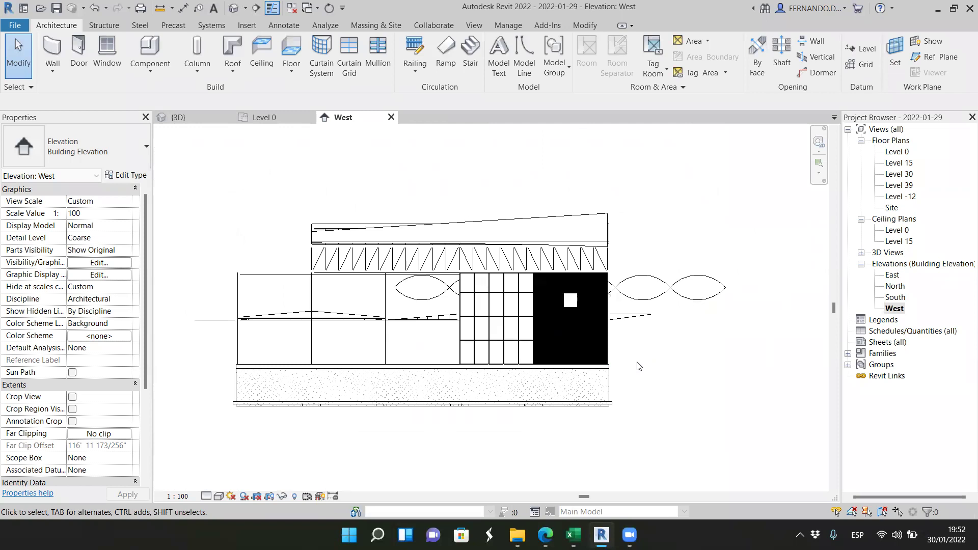
left_click(206, 497)
left_click(224, 481)
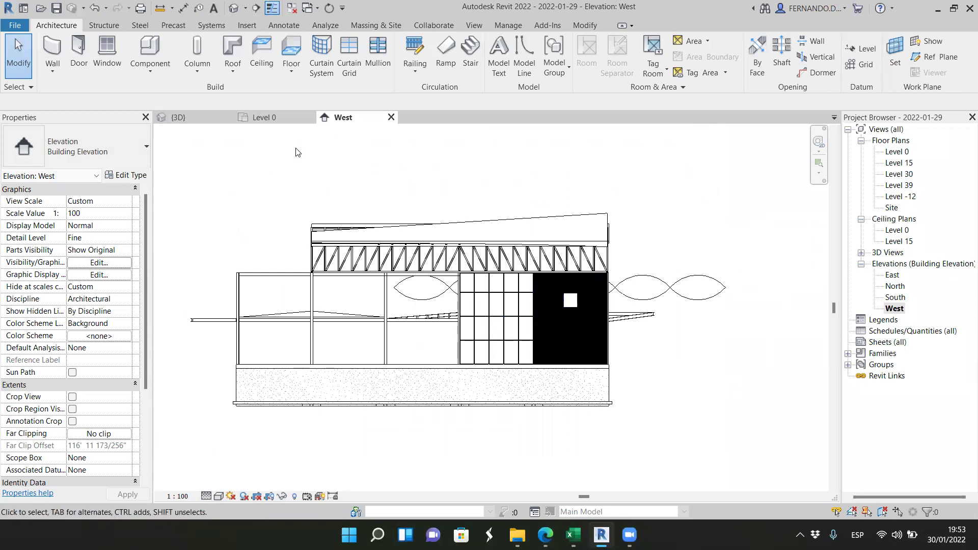
Examine the slatted mass and its square opening beside the curtain wall in the West elevation
scroll(584, 302, "up", 6)
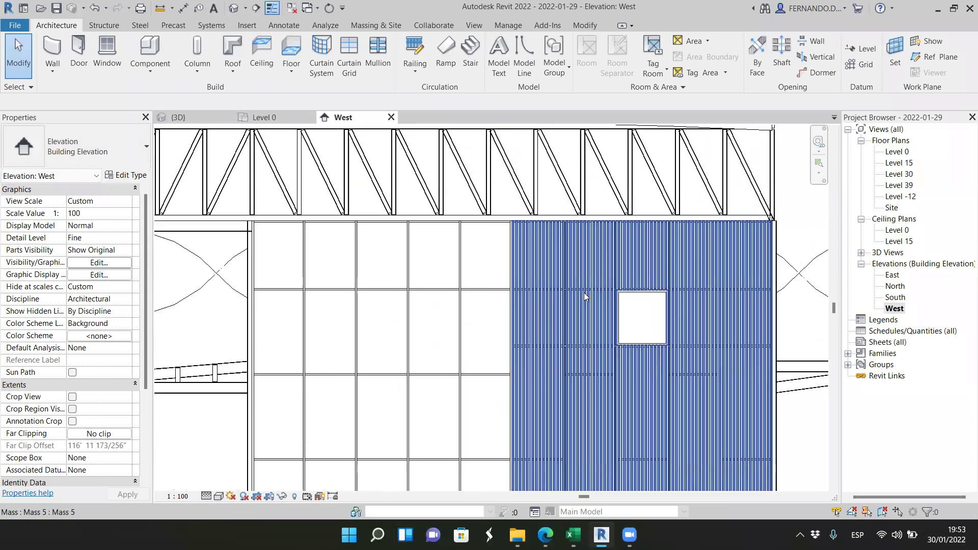
scroll(530, 243, "down", 5)
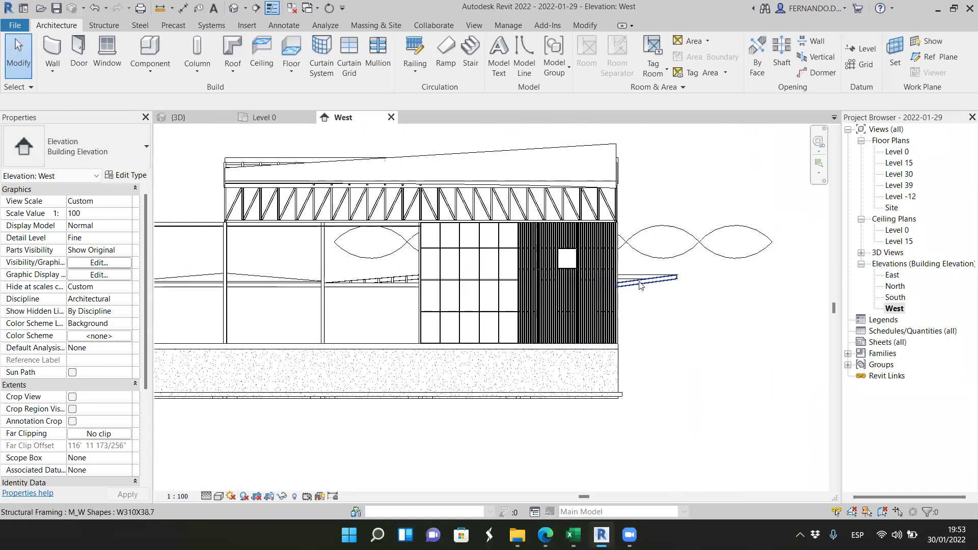
left_click(750, 259)
key("Escape")
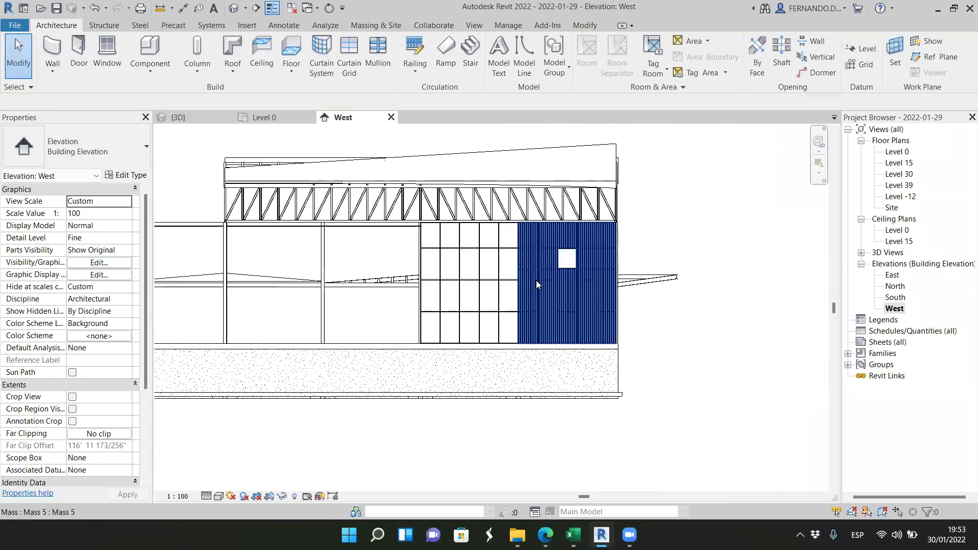
scroll(482, 256, "up", 1)
scroll(584, 289, "down", 1)
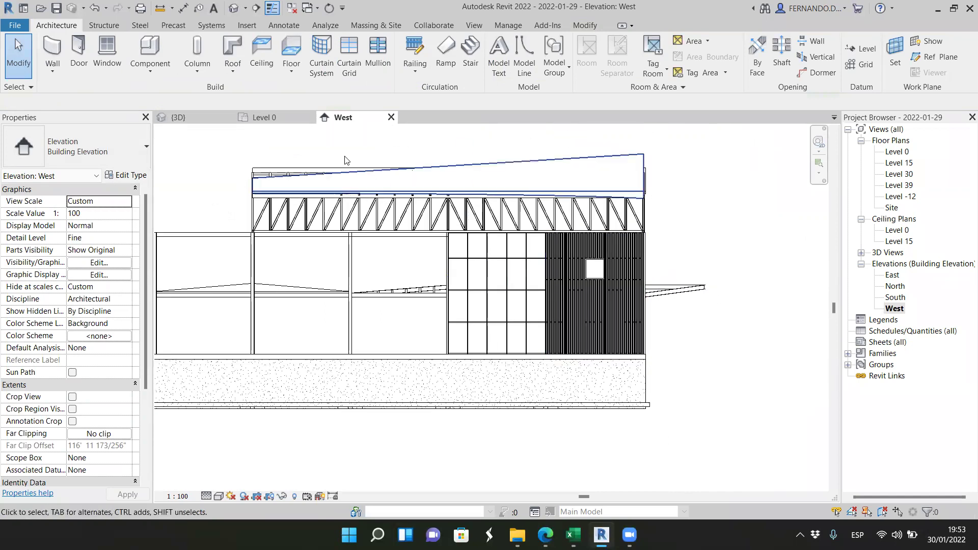
Look through the Level 0, Level 15 and Level 30 floor plans, ending on Level 0
left_click(261, 118)
scroll(431, 277, "down", 2)
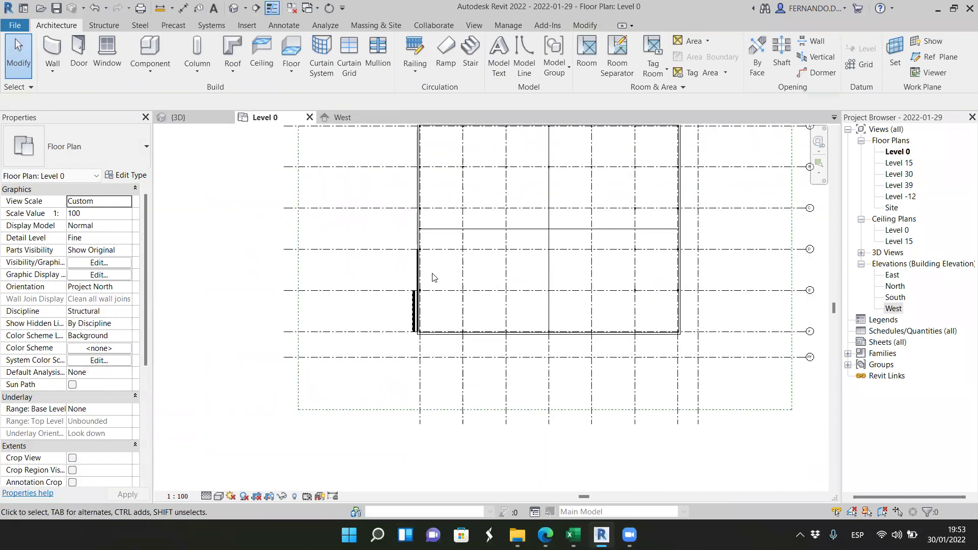
scroll(431, 277, "down", 3)
scroll(547, 168, "up", 2)
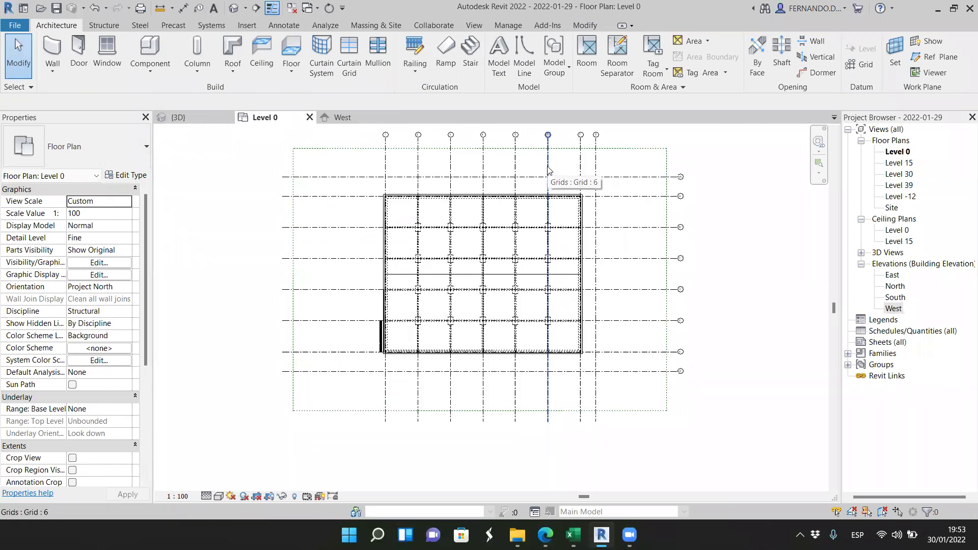
double_click(899, 162)
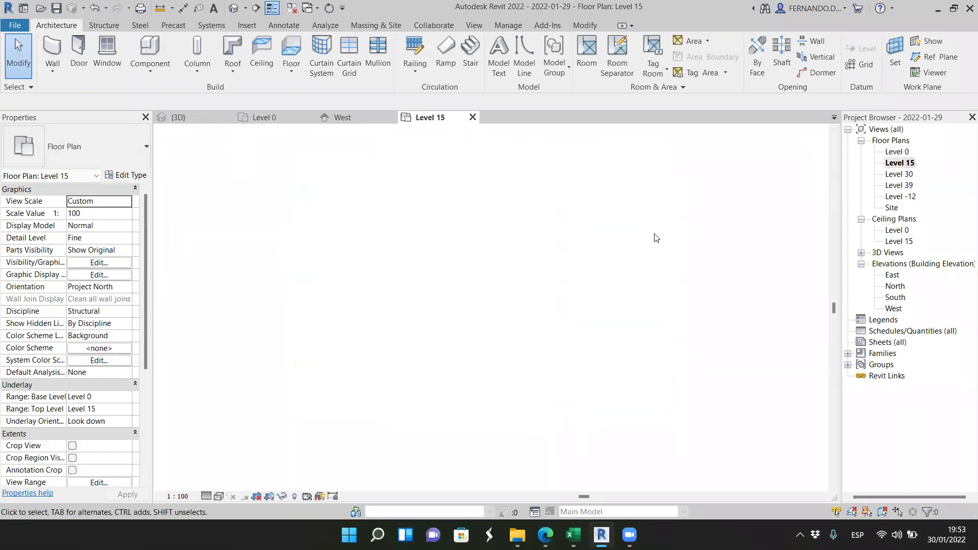
scroll(438, 326, "down", 2)
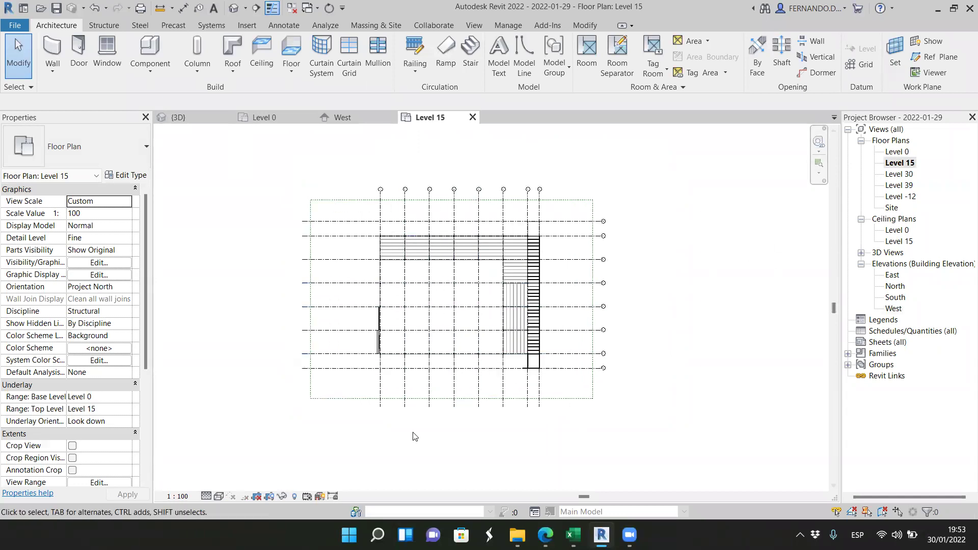
double_click(900, 175)
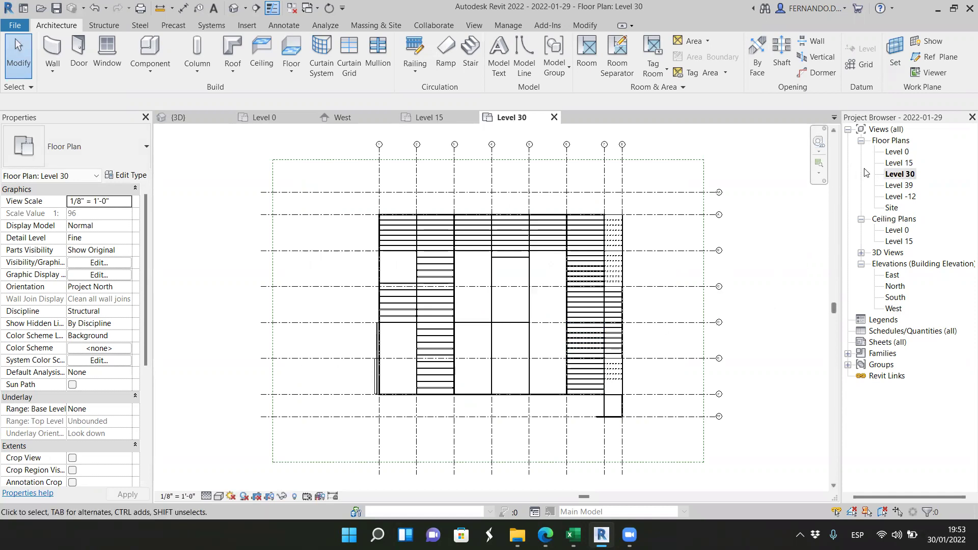
double_click(897, 152)
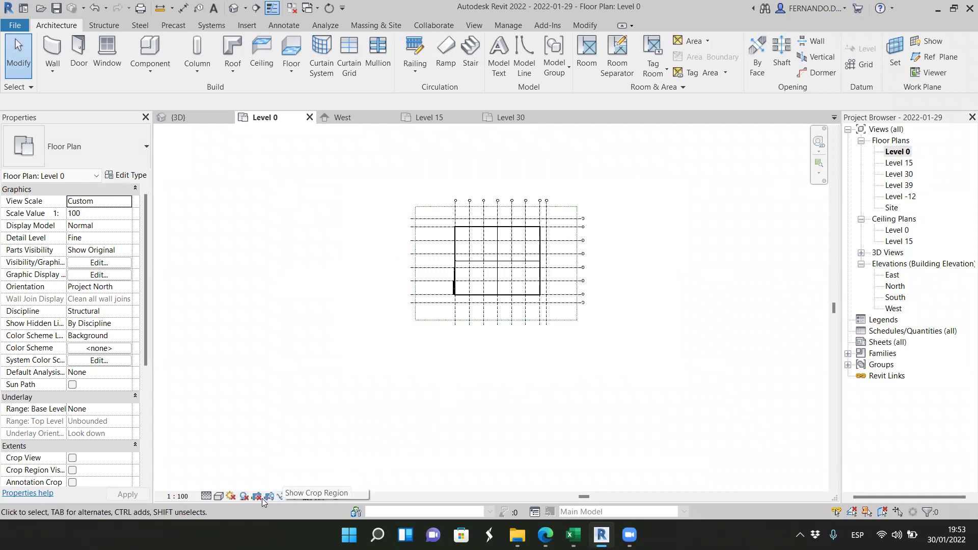
Reveal the hidden elements in the Level 0 plan, check around the building, and leave the reveal mode
left_click(294, 497)
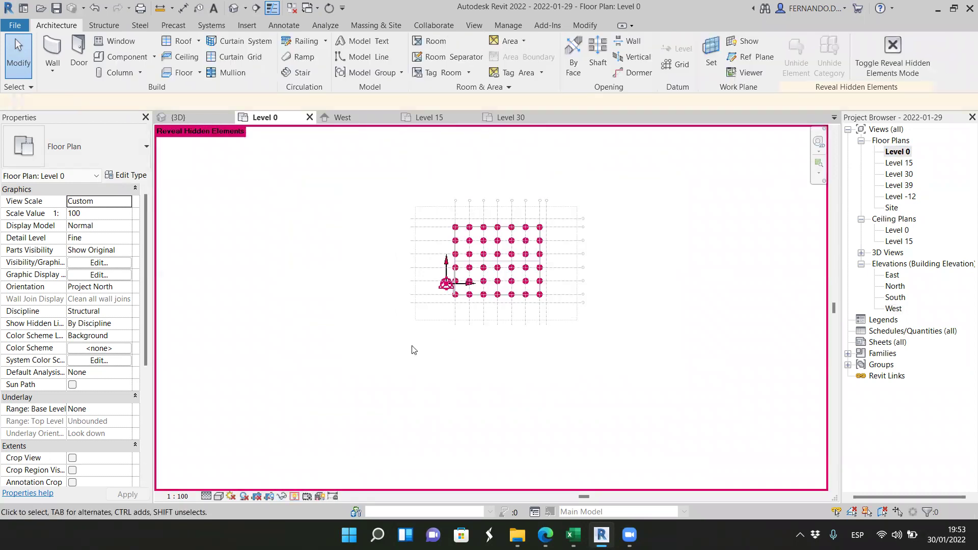
scroll(450, 234, "up", 4)
scroll(631, 366, "up", 1)
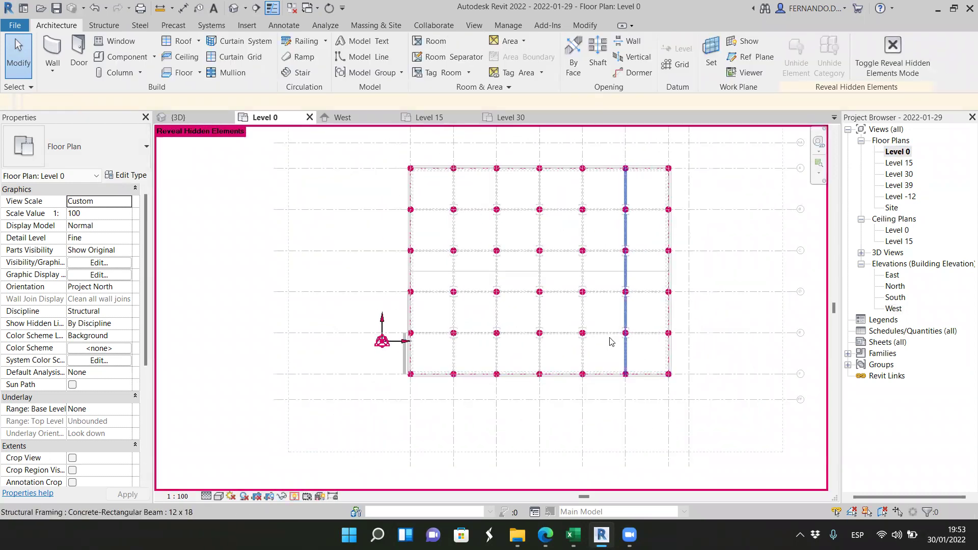
scroll(493, 289, "down", 1)
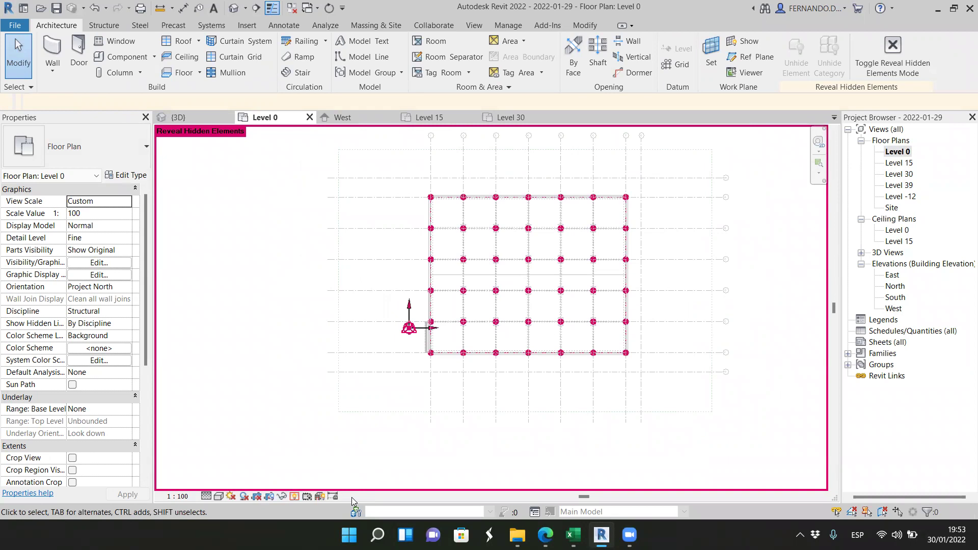
left_click(295, 497)
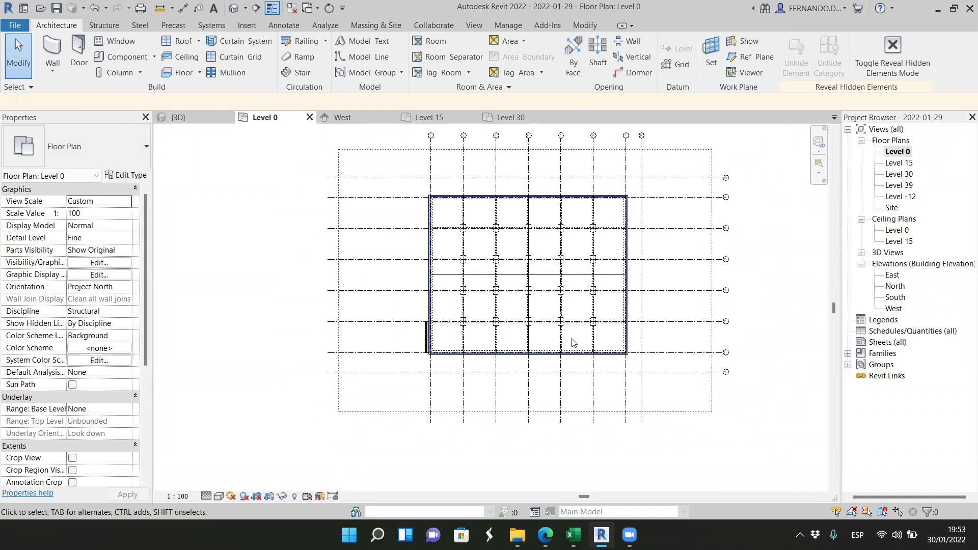
scroll(469, 193, "up", 2)
scroll(469, 192, "down", 2)
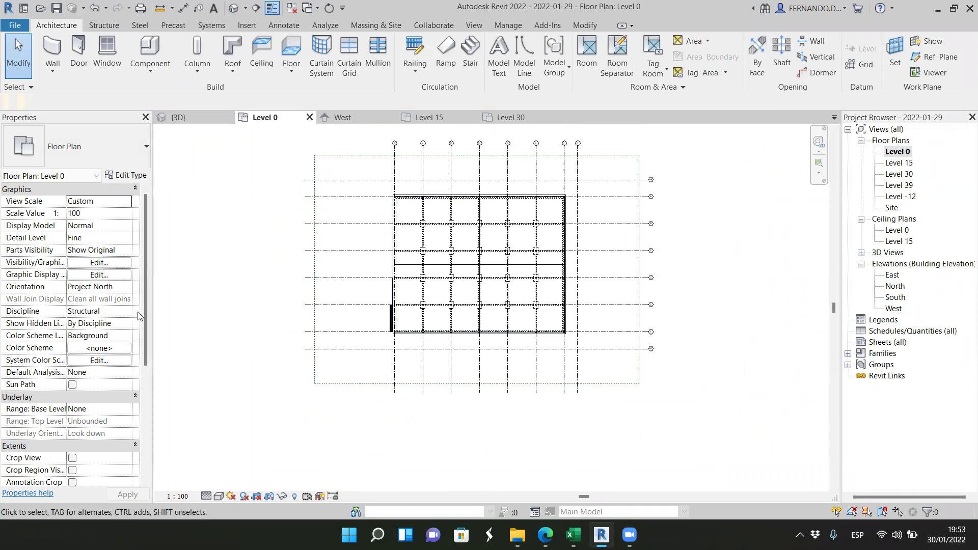
Check the visibility of the annotation categories, including Elevations, in the Level 0 plan's visibility/graphic overrides
left_click(112, 264)
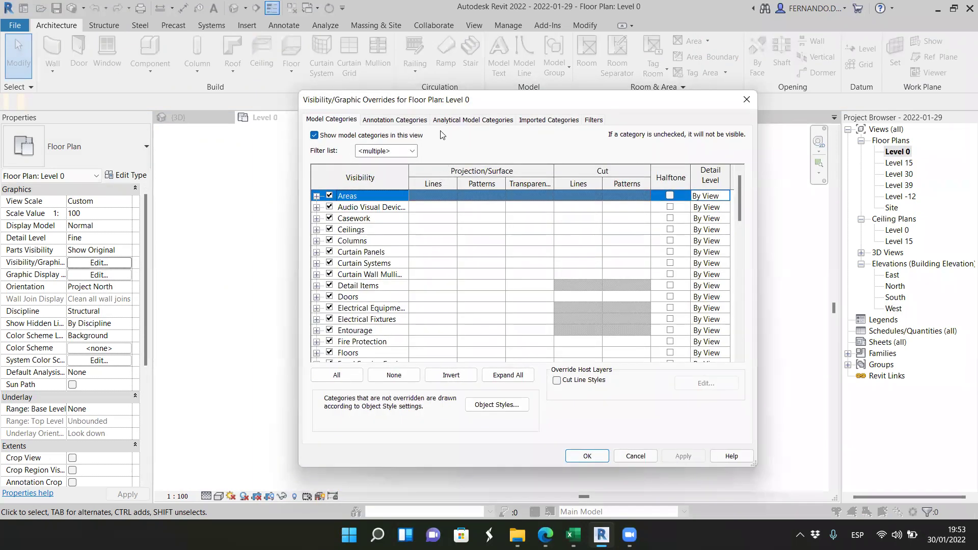
left_click(391, 120)
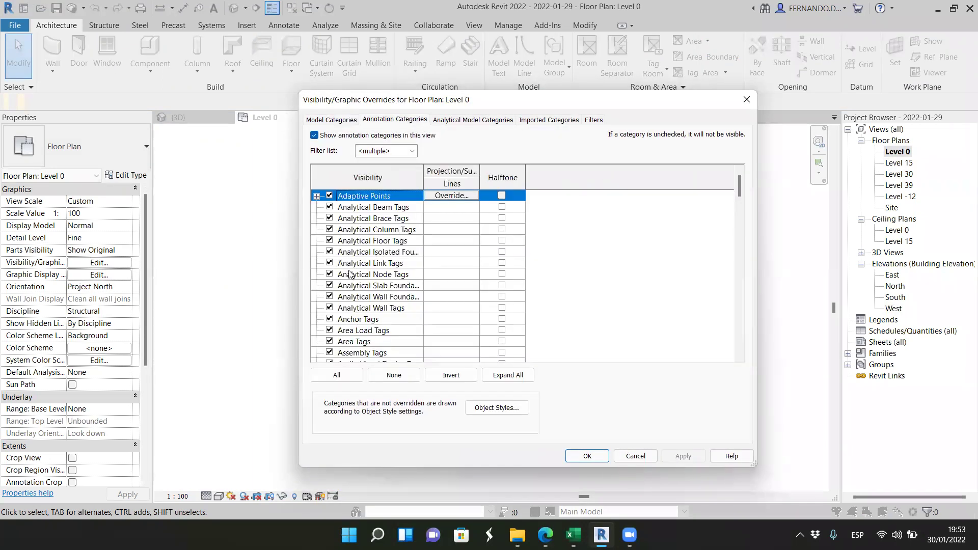
scroll(350, 273, "down", 8)
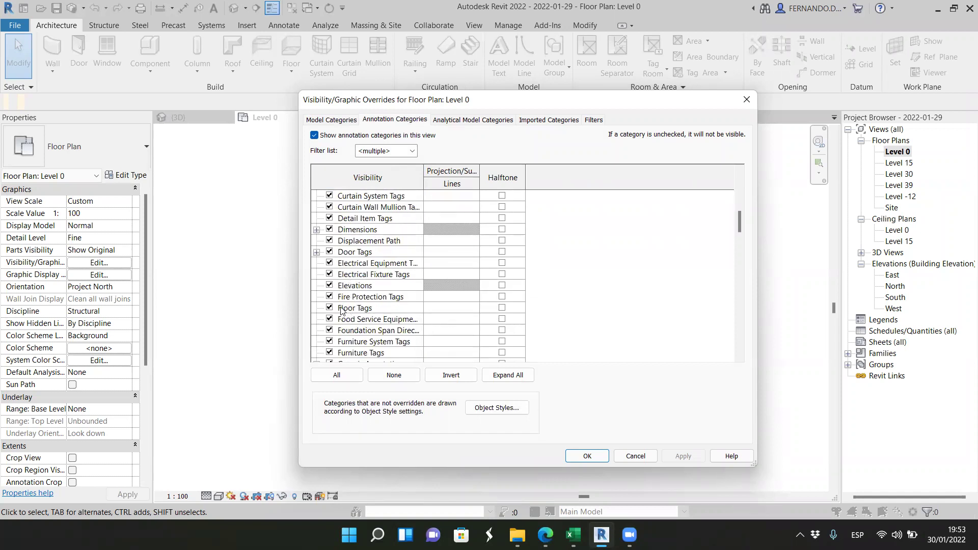
scroll(355, 243, "down", 10)
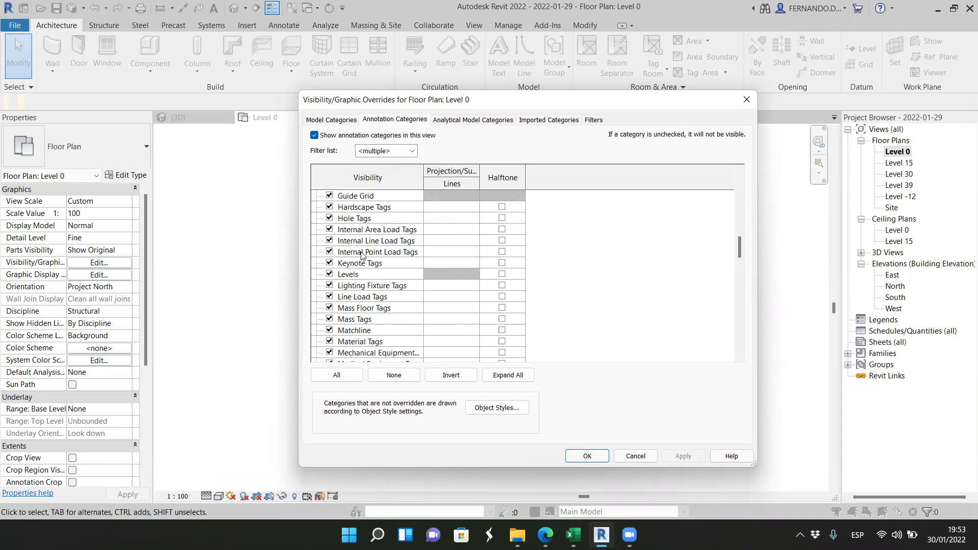
scroll(361, 255, "down", 12)
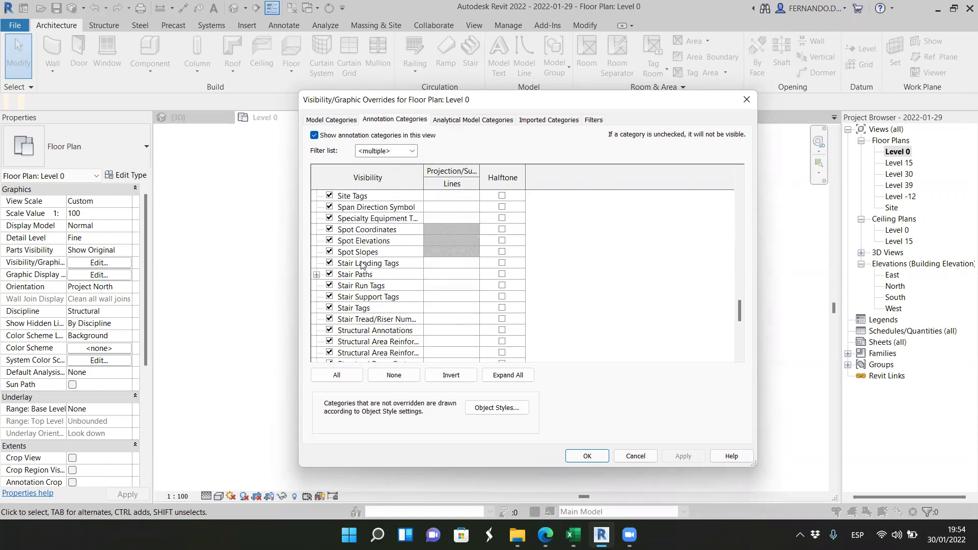
scroll(361, 267, "down", 5)
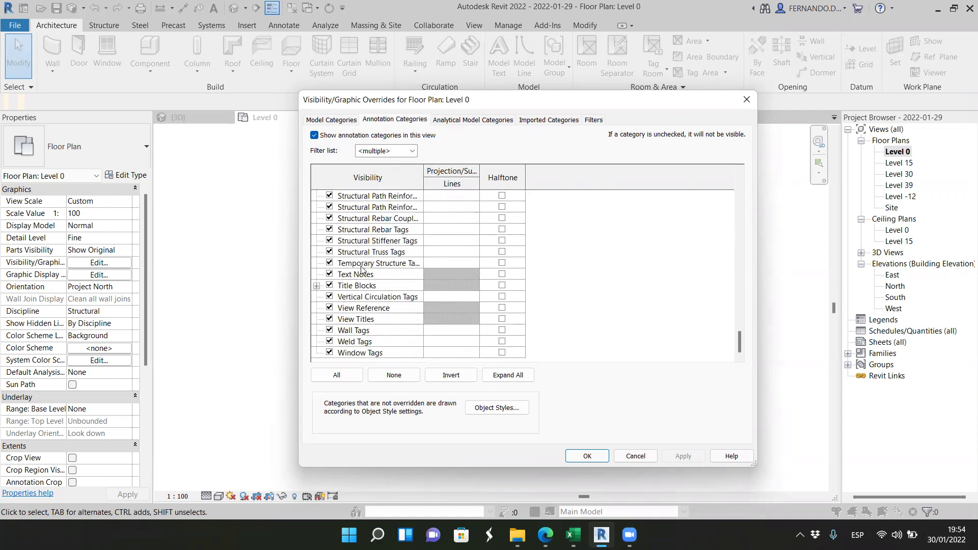
scroll(694, 339, "up", 3)
left_click_drag(740, 325, 739, 213)
left_click(587, 456)
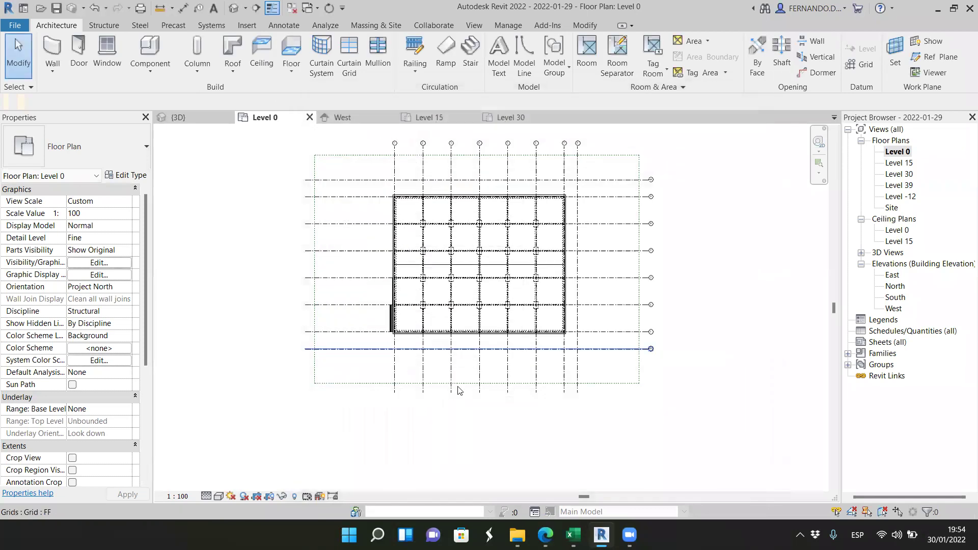
Show the Level 0 plan's crop region briefly, hide it again, and turn off view cropping
left_click(271, 499)
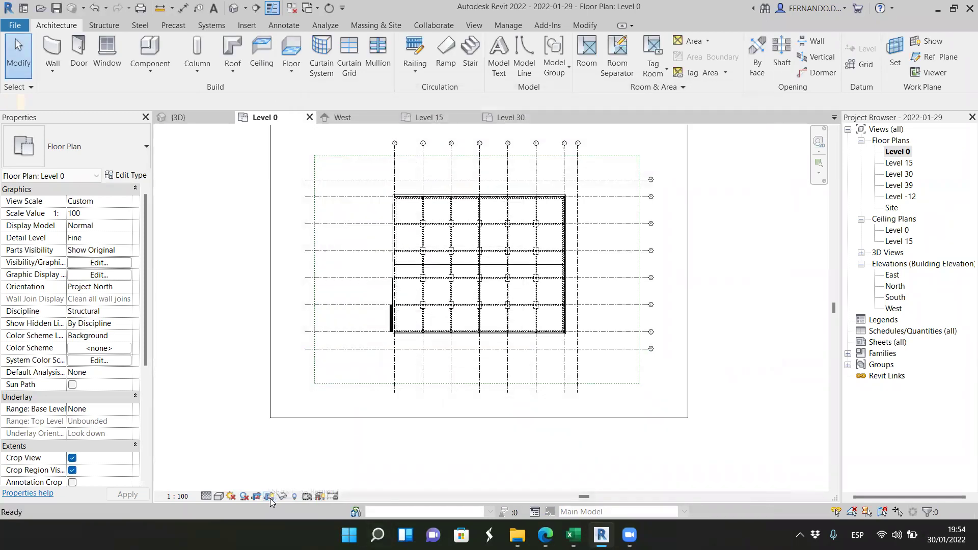
left_click(270, 499)
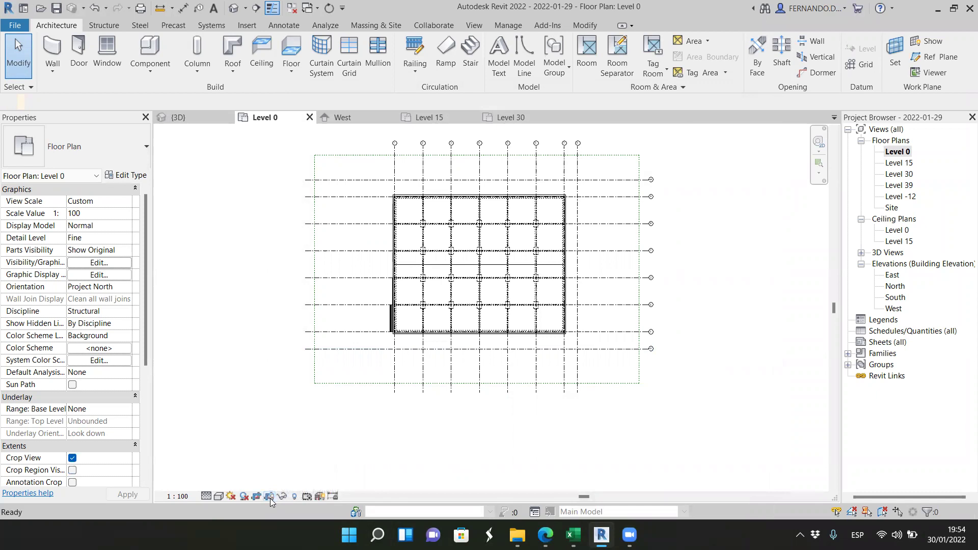
left_click(256, 497)
scroll(465, 321, "down", 4)
scroll(478, 314, "up", 3)
scroll(486, 387, "up", 2)
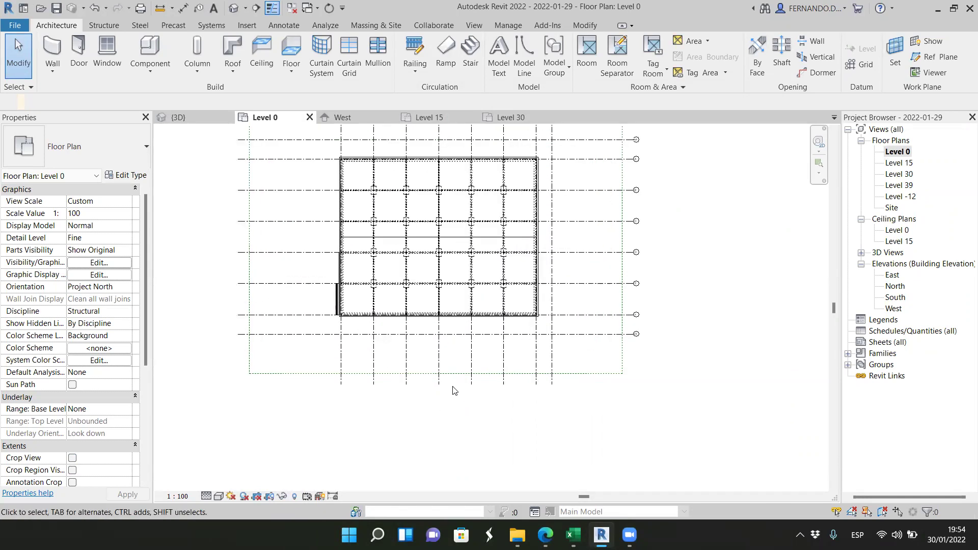
scroll(458, 388, "down", 5)
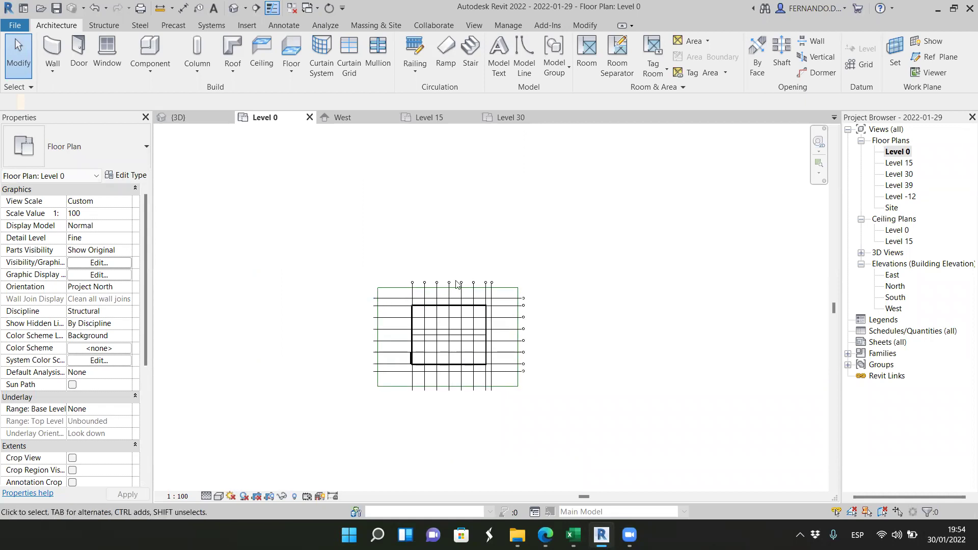
scroll(452, 306, "up", 3)
scroll(425, 266, "up", 3)
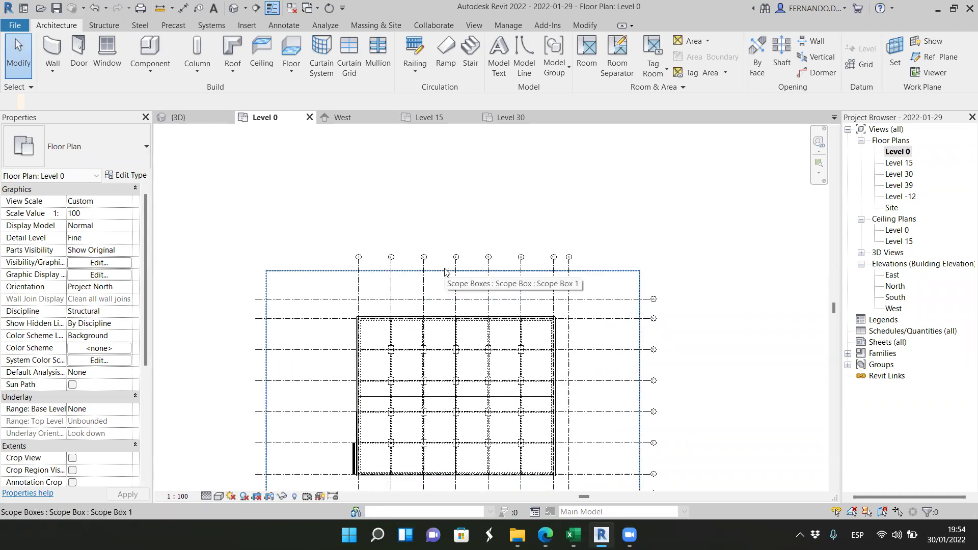
Examine the scope box and grid extents in the Level 0 plan and the overall West elevation
scroll(510, 271, "up", 3)
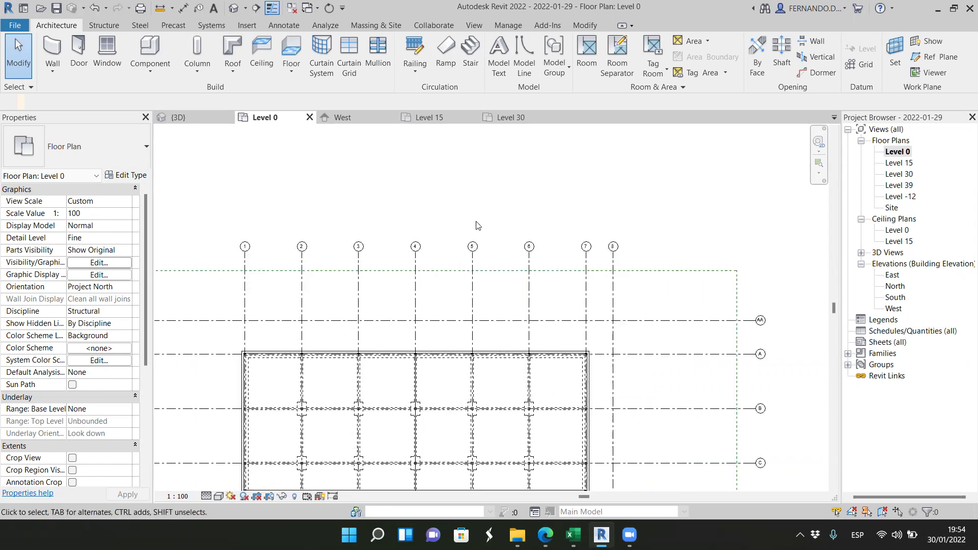
scroll(478, 225, "down", 2)
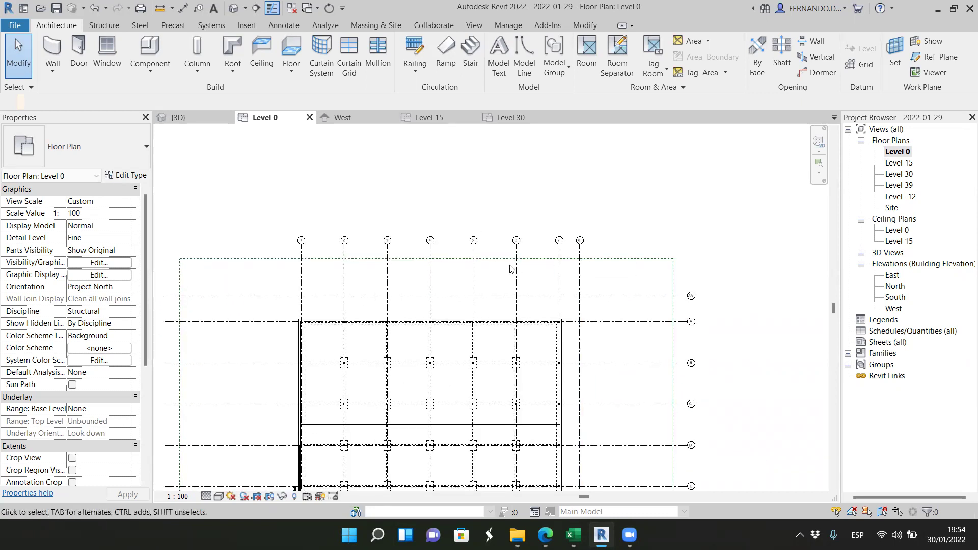
scroll(511, 268, "down", 4)
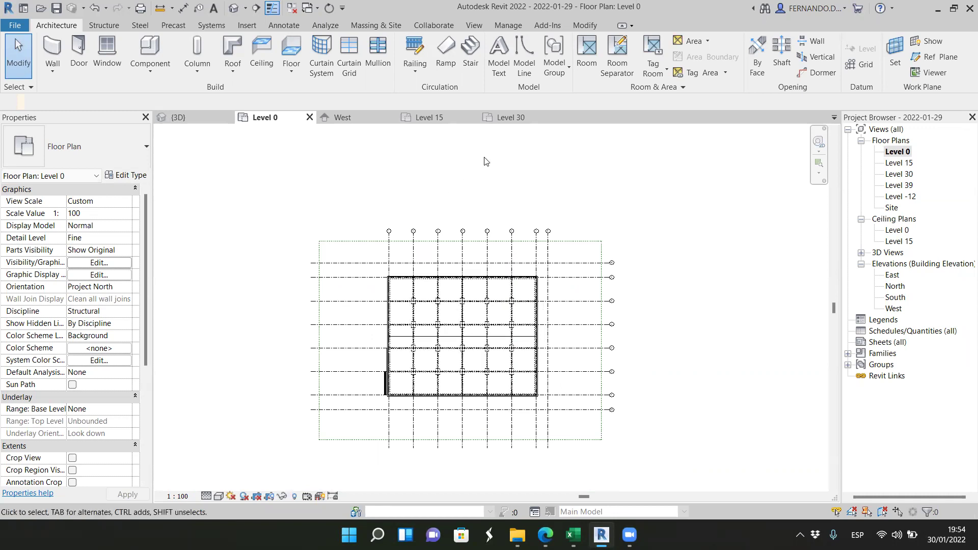
left_click(344, 119)
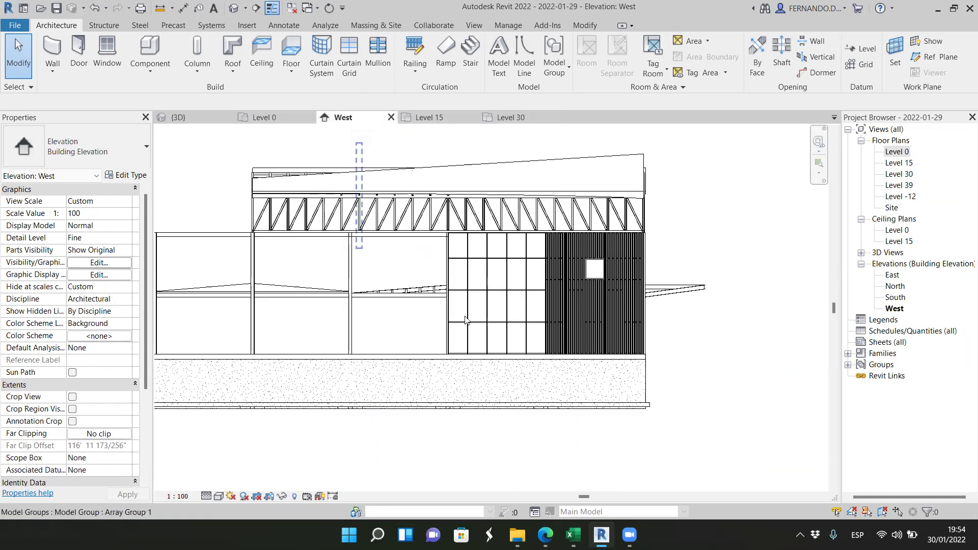
scroll(571, 344, "down", 5)
scroll(441, 323, "up", 3)
scroll(681, 289, "up", 2)
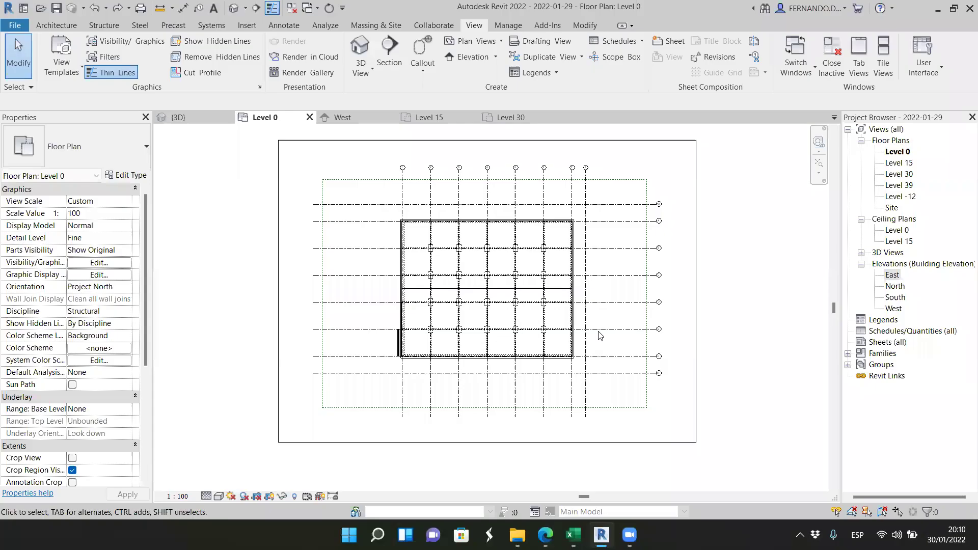
Turn the Level 0 plan's view cropping on and back off, and check the area around the building
scroll(466, 391, "down", 2)
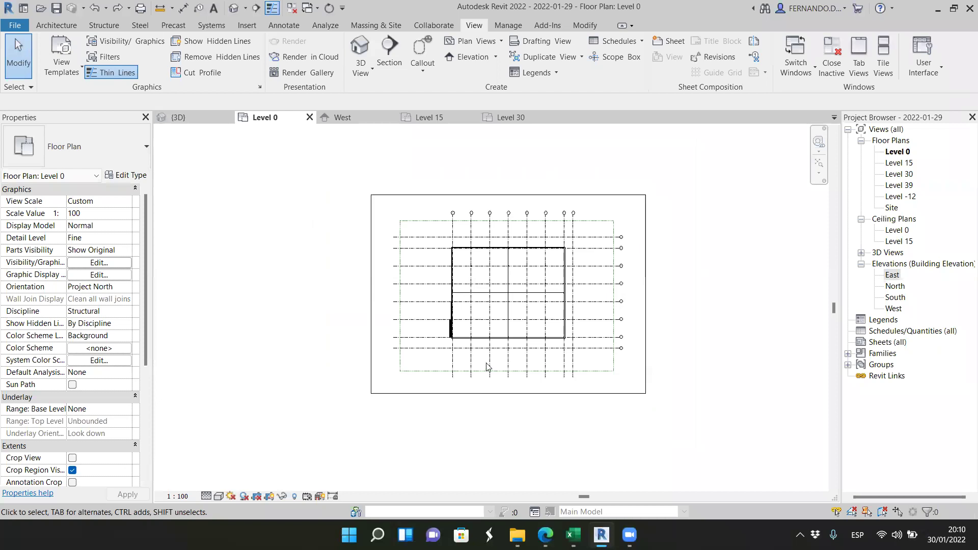
scroll(486, 365, "up", 1)
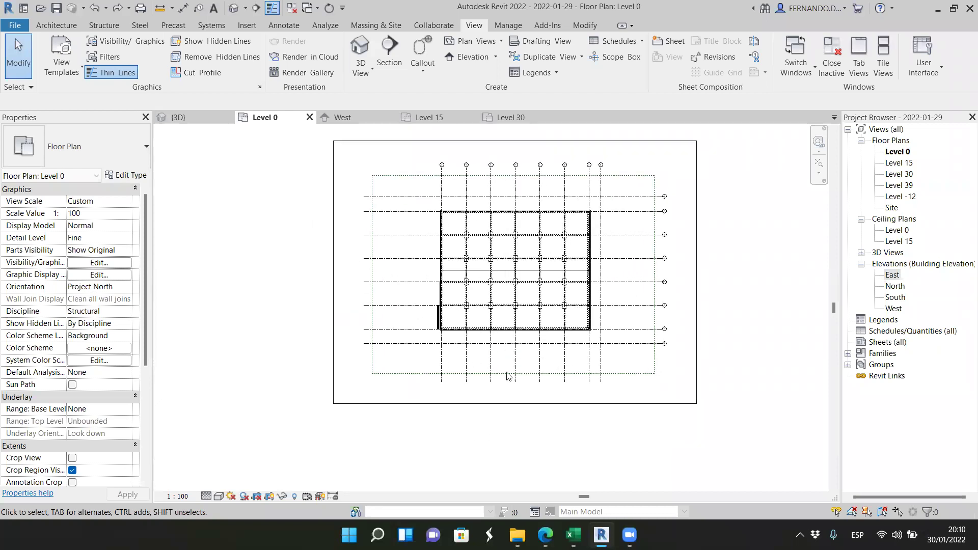
scroll(483, 359, "down", 1)
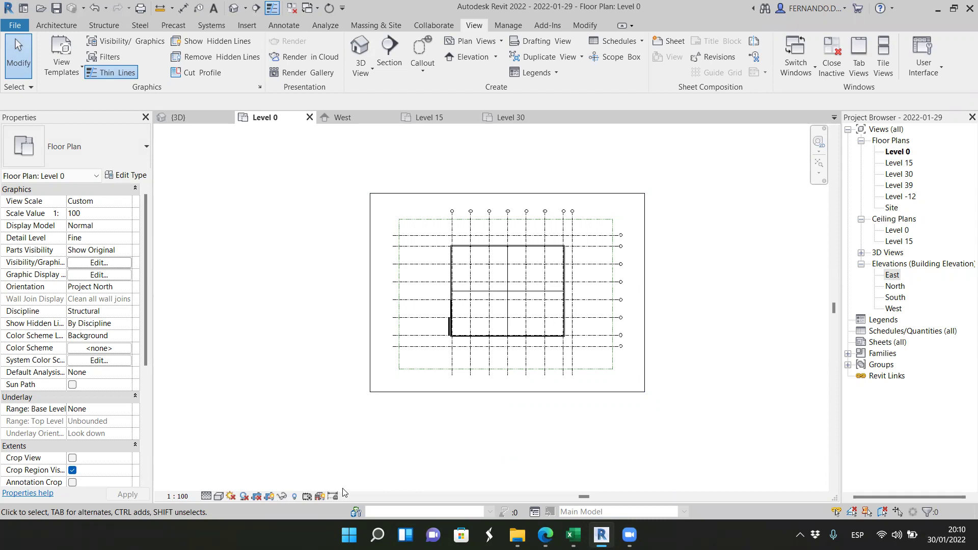
left_click(257, 497)
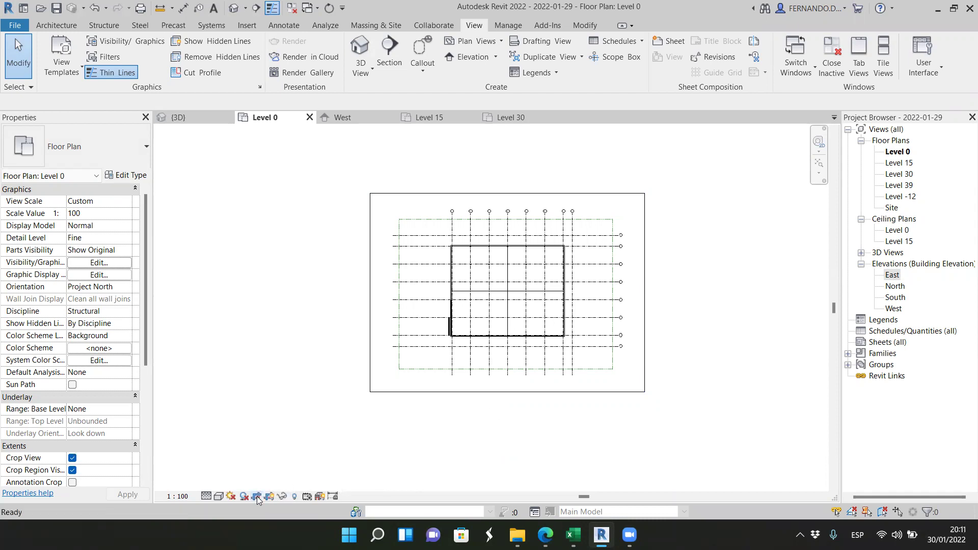
left_click(257, 496)
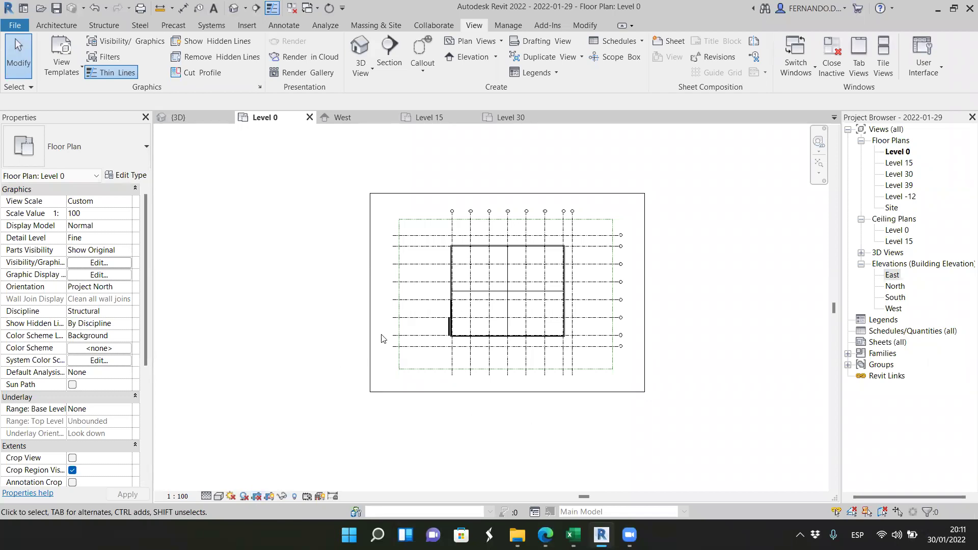
scroll(383, 339, "down", 5)
scroll(432, 318, "up", 3)
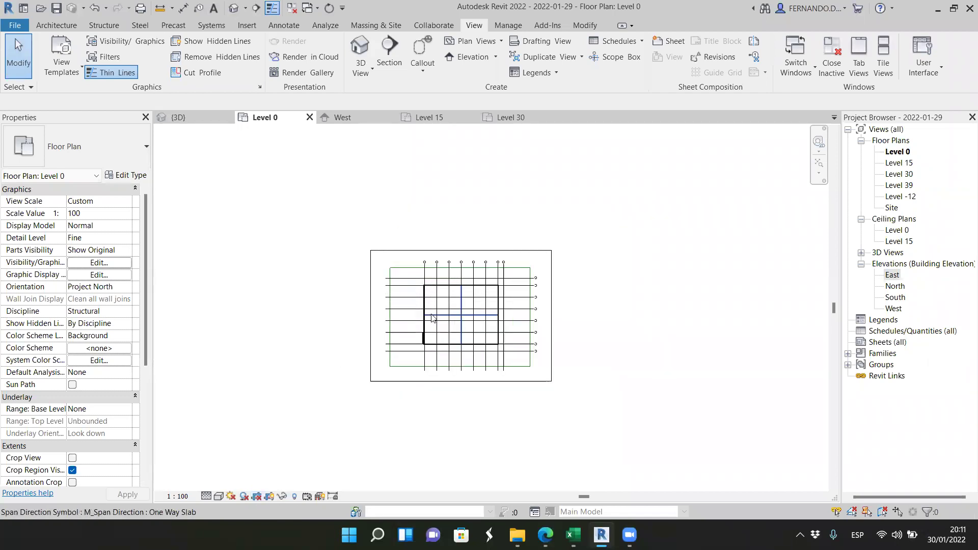
scroll(443, 328, "up", 4)
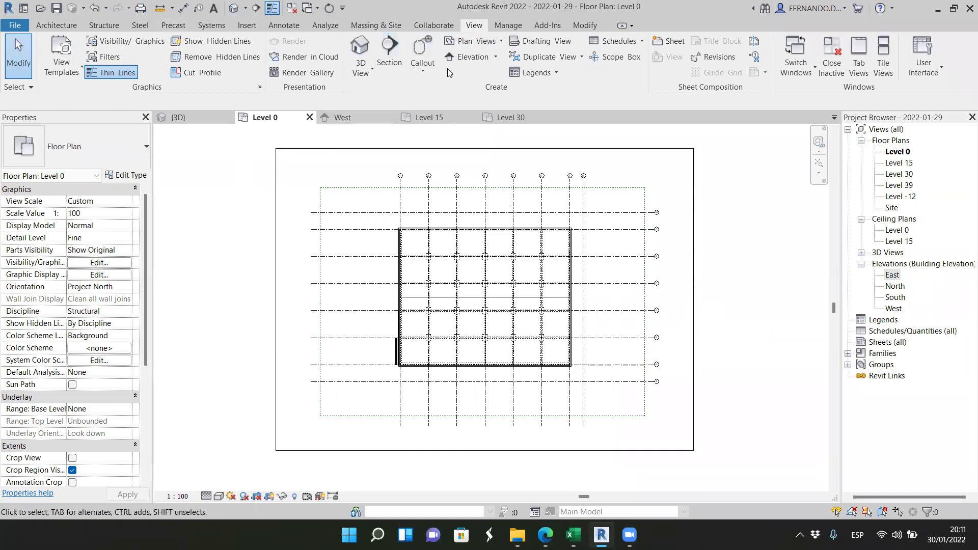
Delete the East, North, South and West building elevation views from the project
right_click(892, 284)
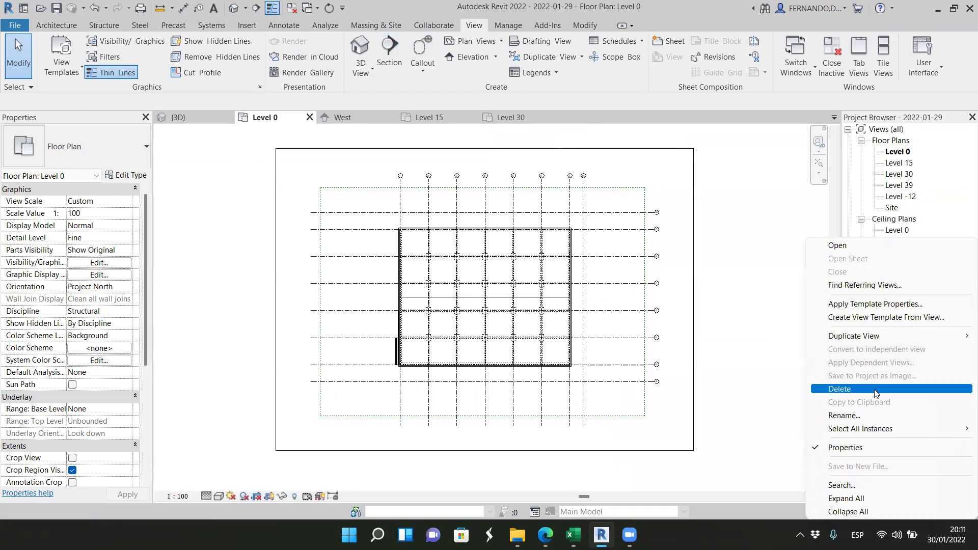
left_click(875, 391)
left_click(896, 276)
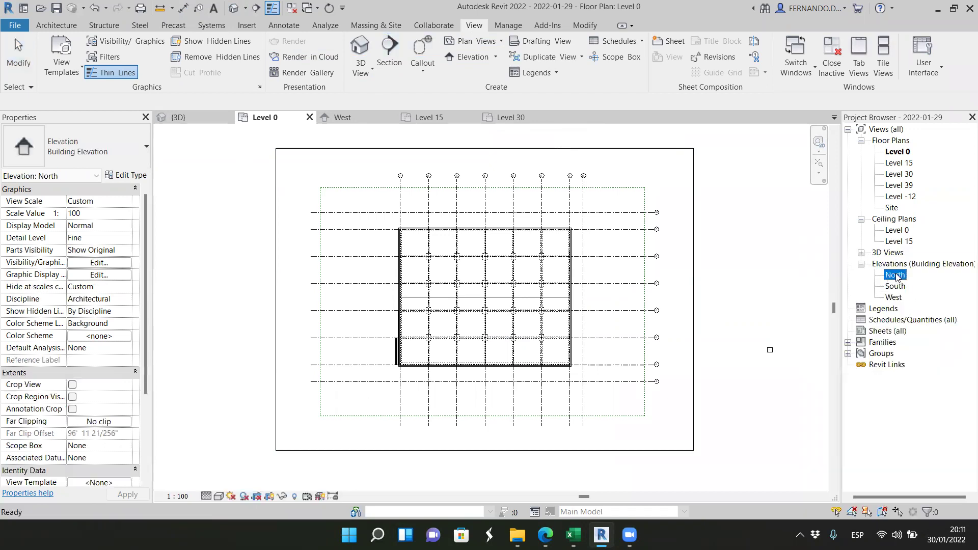
right_click(897, 276)
left_click(867, 389)
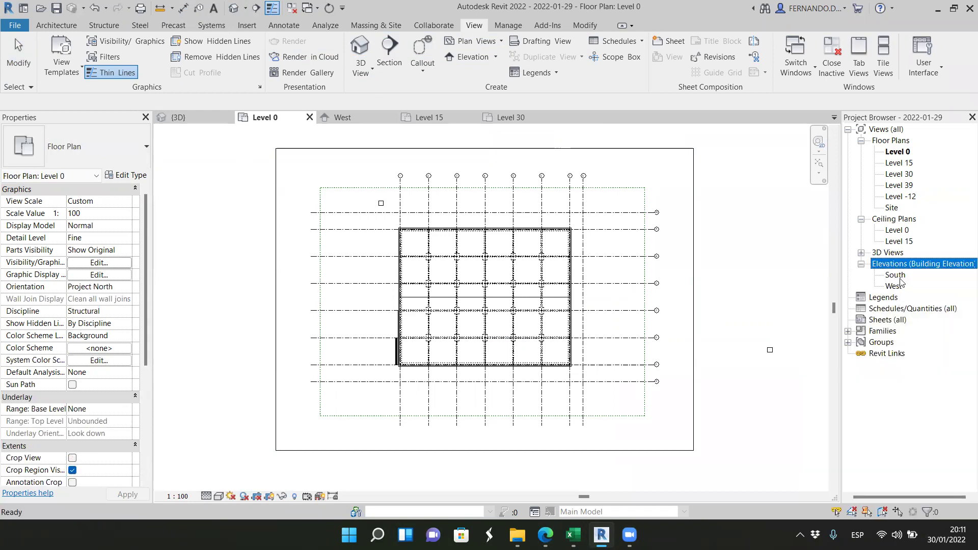
right_click(895, 275)
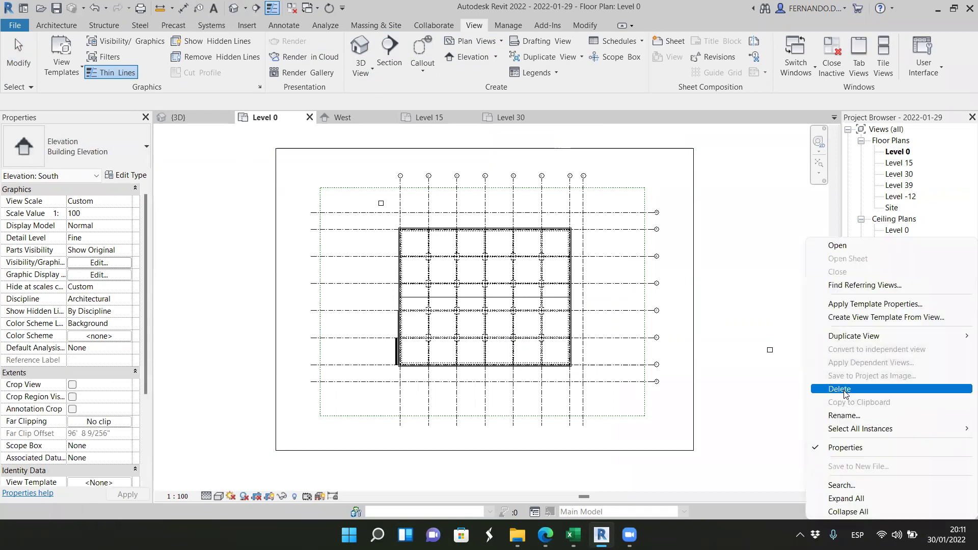
left_click(866, 391)
left_click(893, 276)
right_click(893, 276)
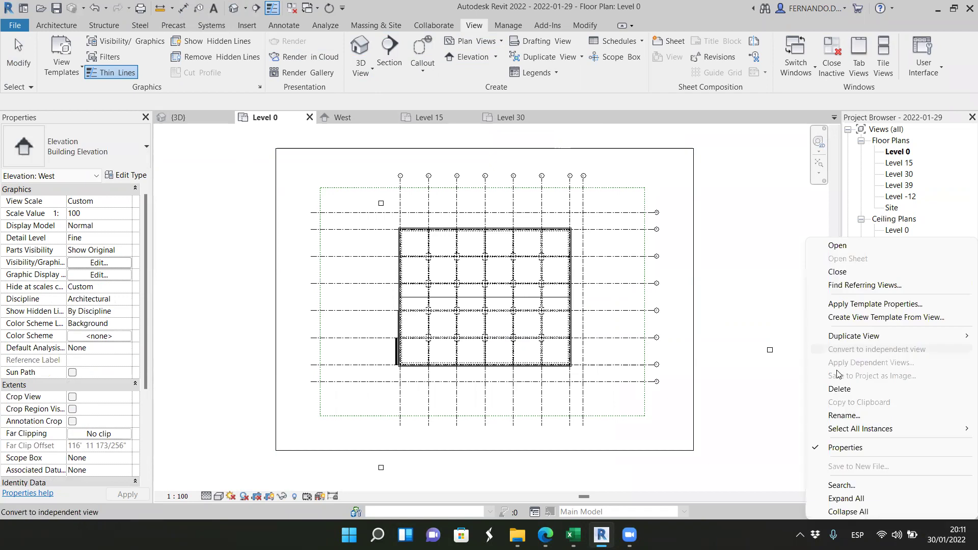
key("Return")
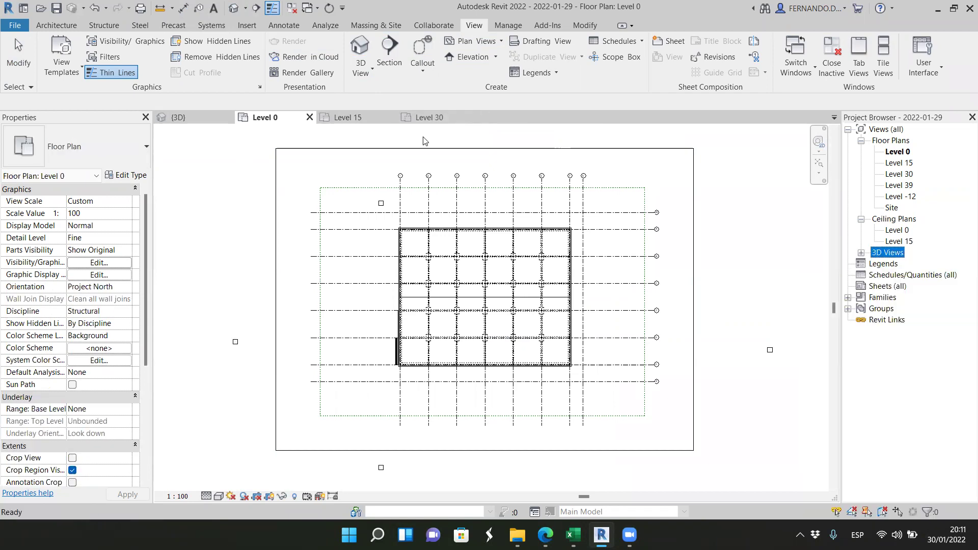
Examine the type properties of the leftover elevation marker east of the building and delete that marker
left_click(236, 351)
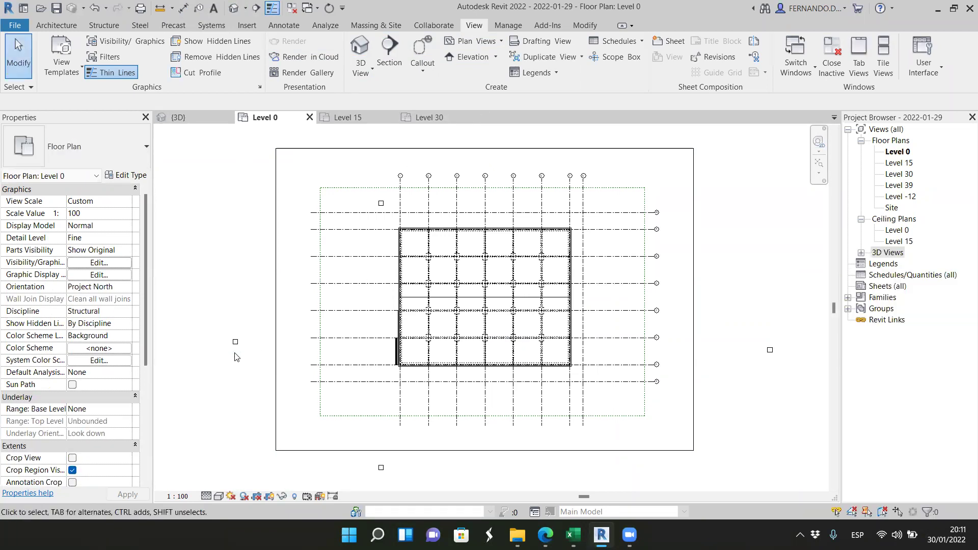
left_click(770, 351)
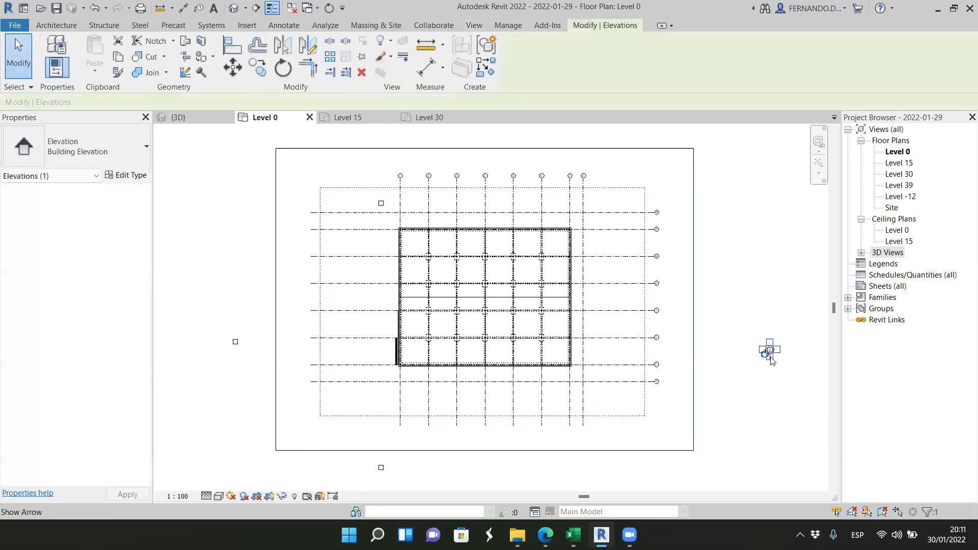
scroll(773, 361, "up", 4)
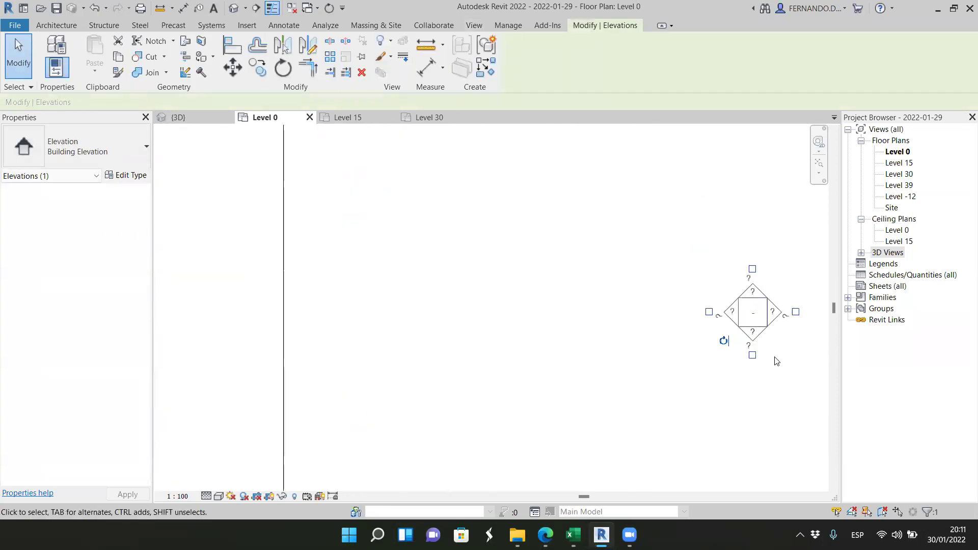
key("Delete")
scroll(688, 319, "down", 8)
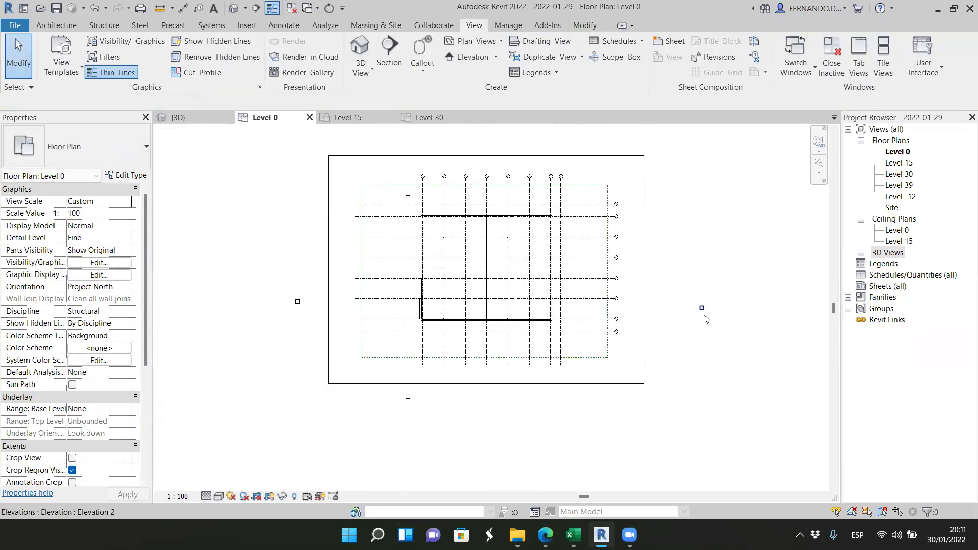
scroll(711, 332, "up", 2)
left_click(700, 305)
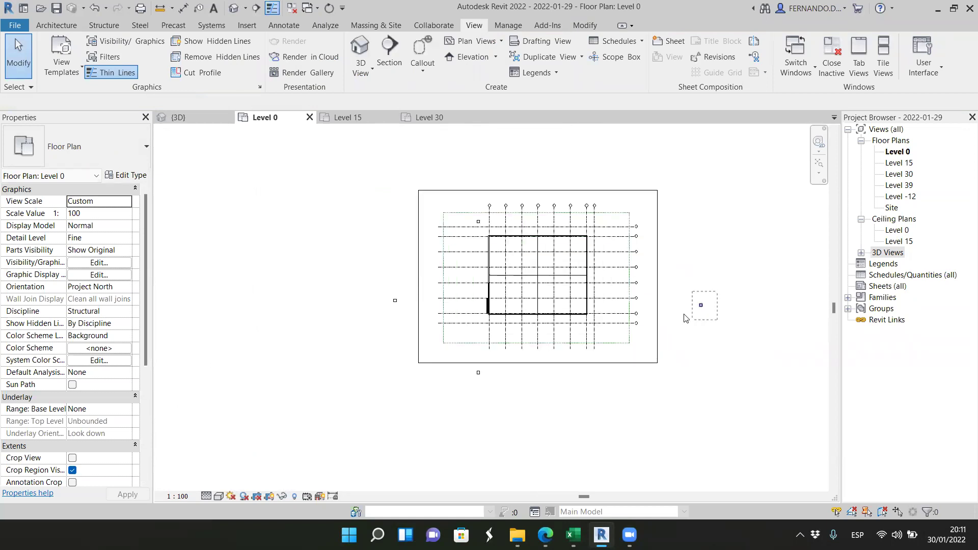
left_click(128, 176)
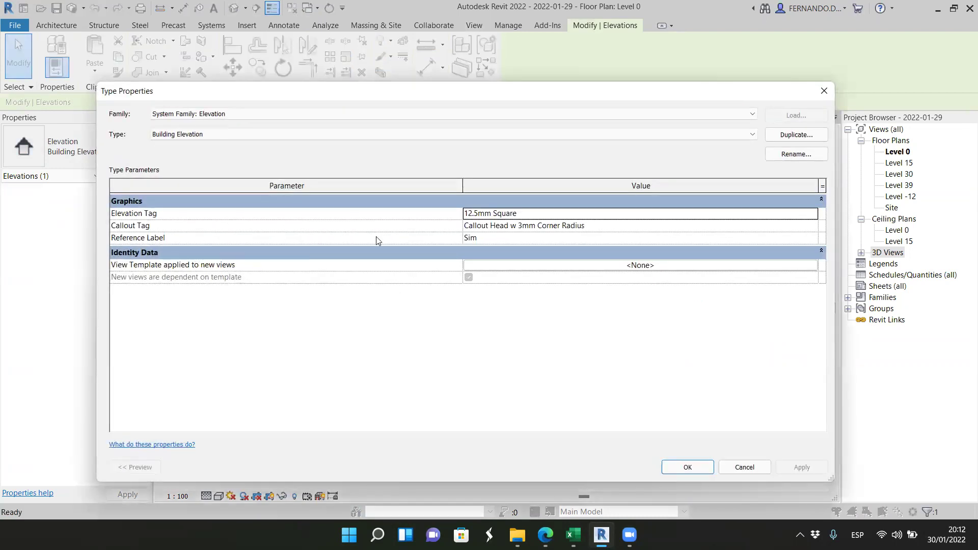
left_click(744, 468)
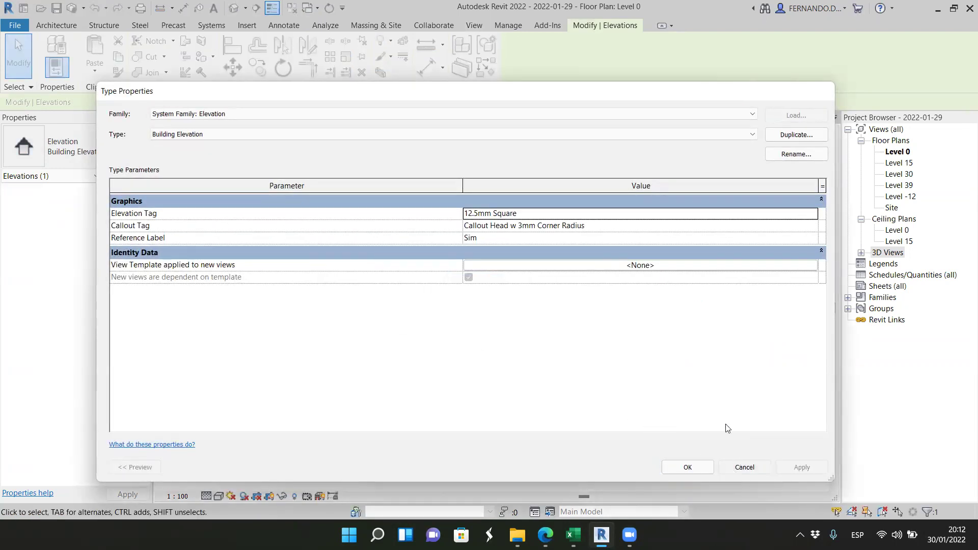
left_click(738, 340)
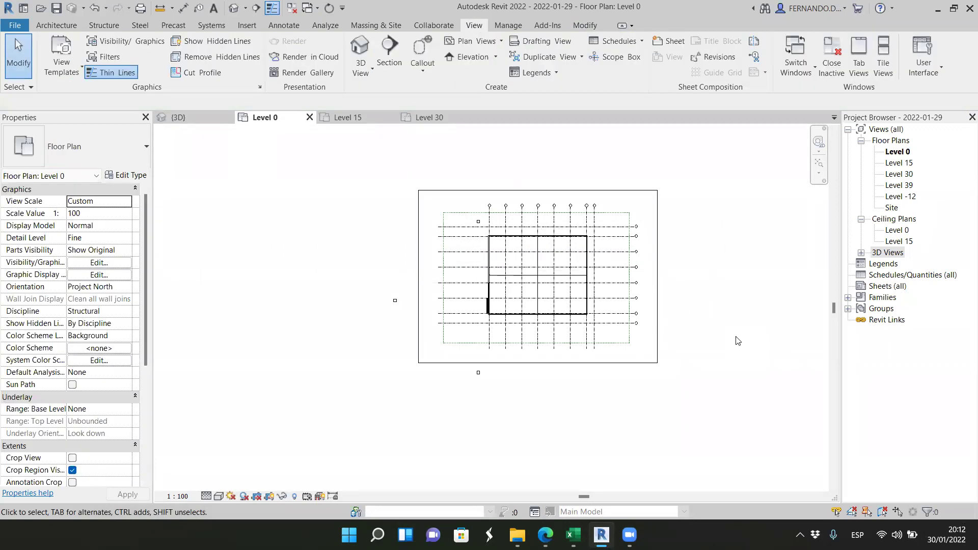
Delete the remaining leftover elevation markers on the south, west and north sides of the building in the Level 0 plan
left_click(470, 373)
left_click(414, 342)
left_click_drag(405, 320, 380, 292)
key("Delete")
scroll(478, 213, "up", 6)
left_click_drag(490, 263, 451, 237)
key("Delete")
scroll(376, 247, "down", 6)
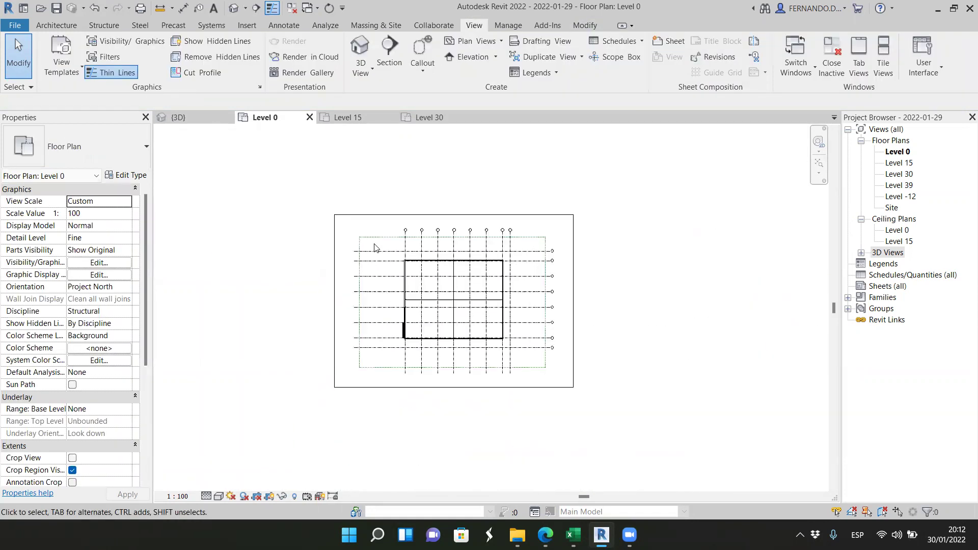
Place a new Building Elevation marker south of the building, just beyond the outermost horizontal grid line, looking north
scroll(445, 323, "up", 6)
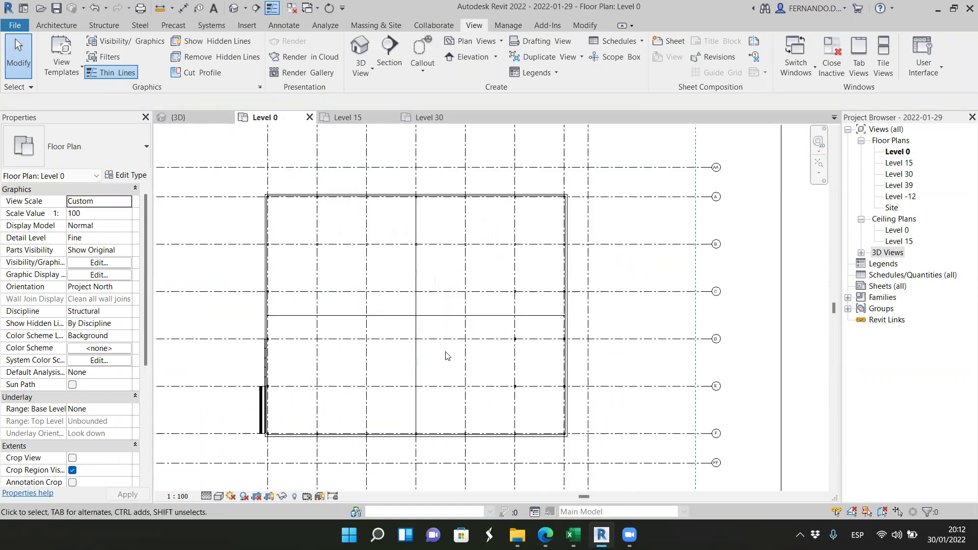
scroll(377, 250, "down", 2)
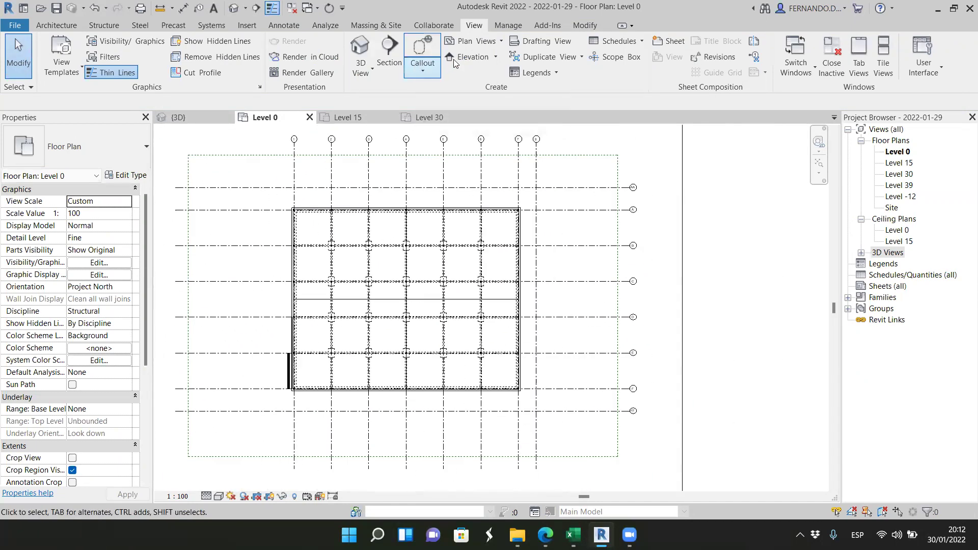
left_click(495, 57)
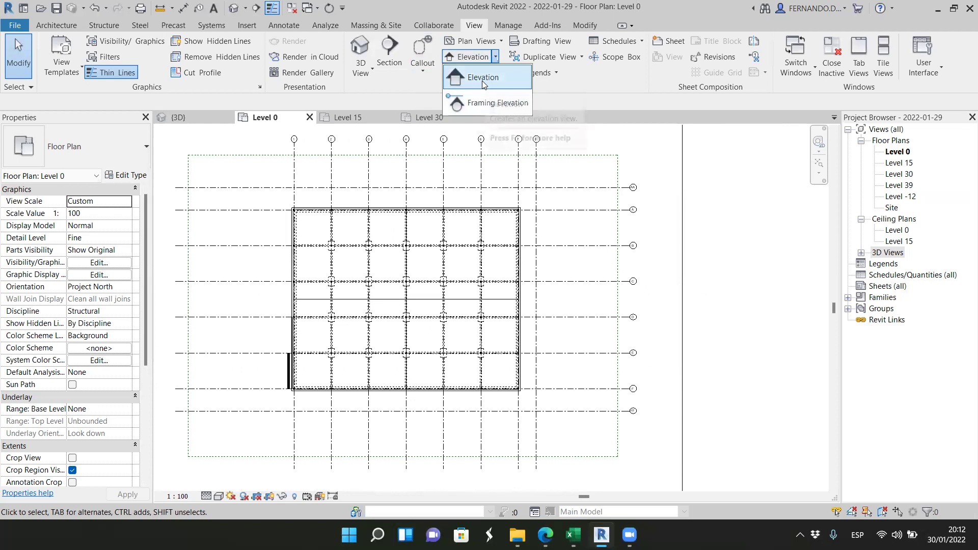
left_click(483, 79)
scroll(484, 297, "down", 2)
scroll(465, 332, "up", 4)
scroll(478, 319, "up", 2)
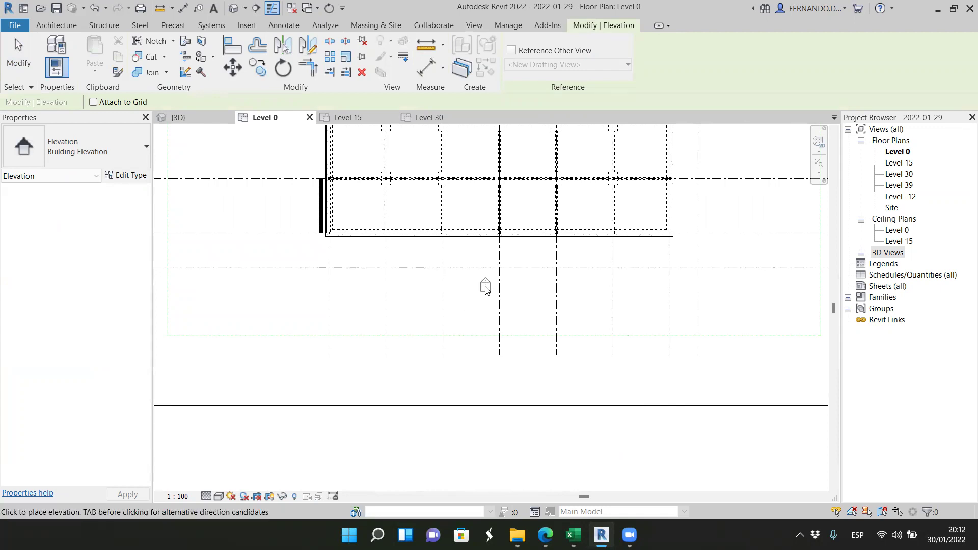
left_click(483, 299)
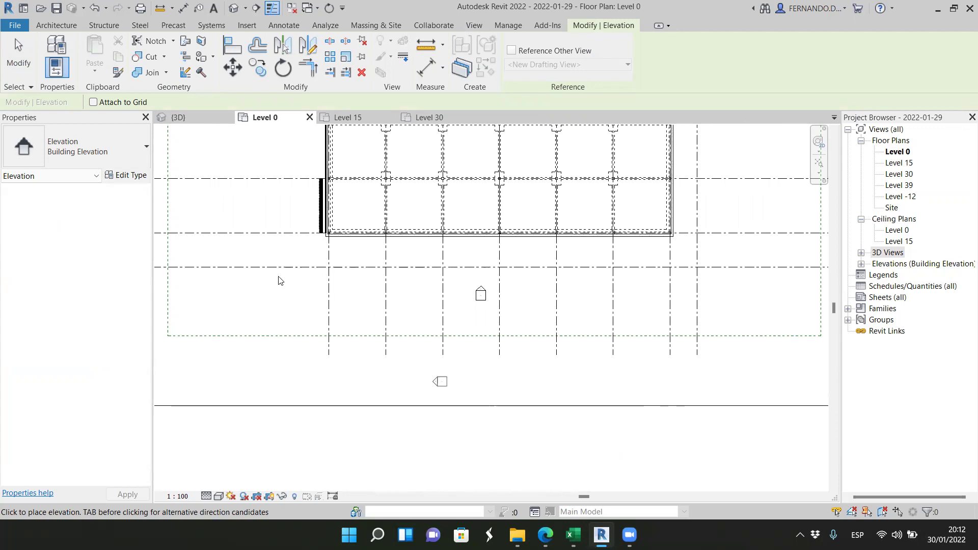
key("Escape")
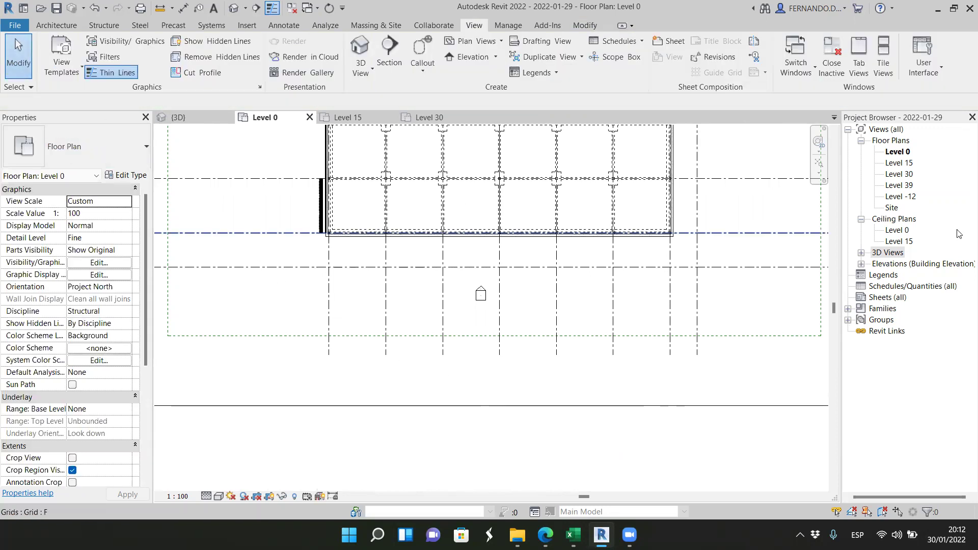
Rename the newly created building elevation view south of the building as SOUTH
left_click(861, 264)
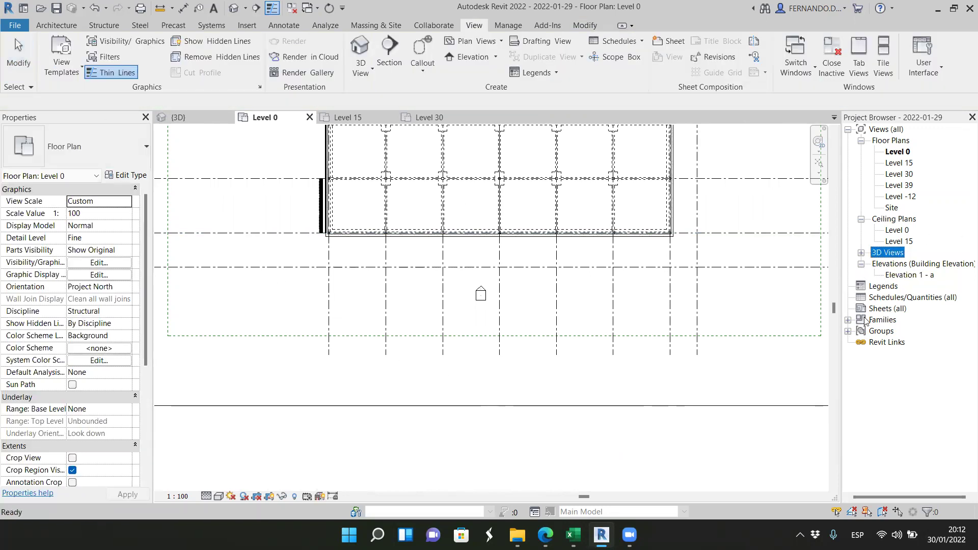
left_click(921, 276)
left_click(925, 277)
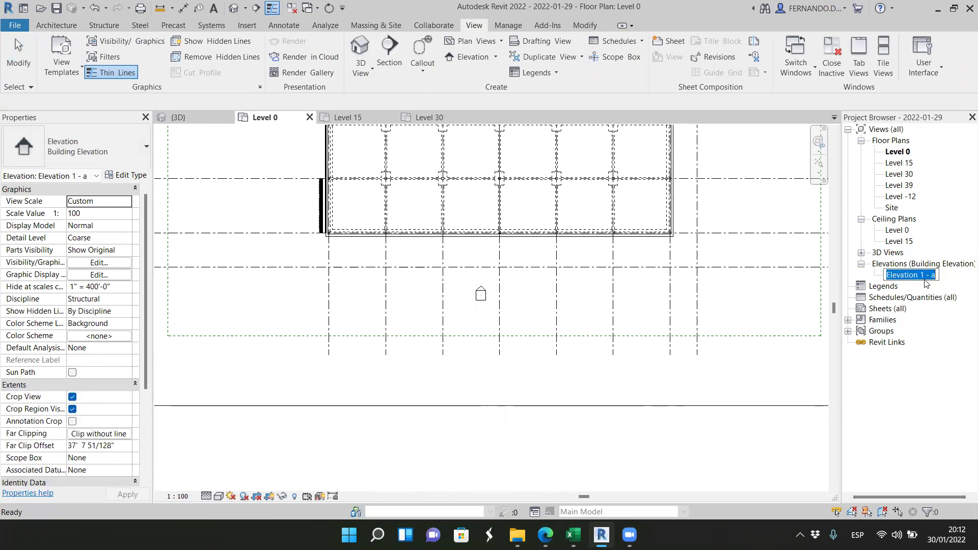
left_click(923, 277)
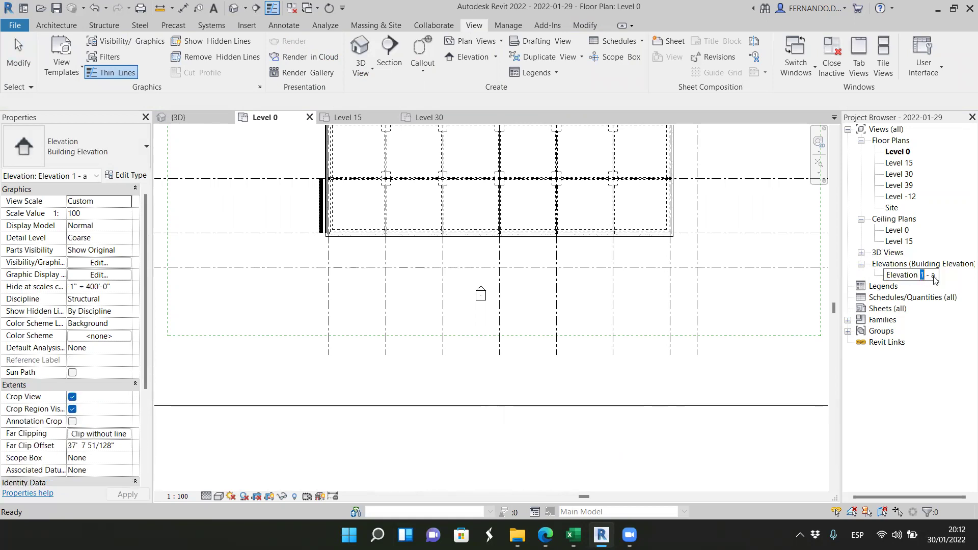
left_click_drag(935, 278, 870, 276)
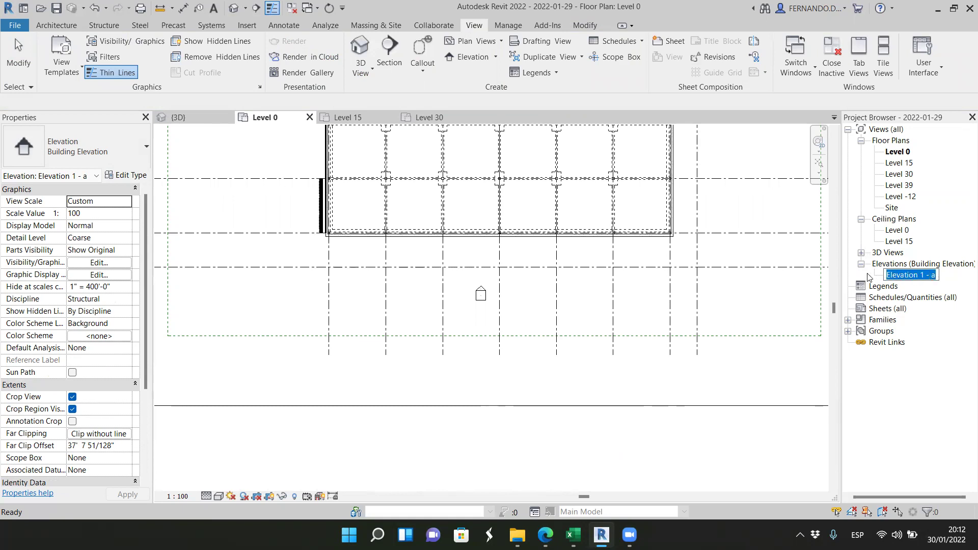
type("SOUTH")
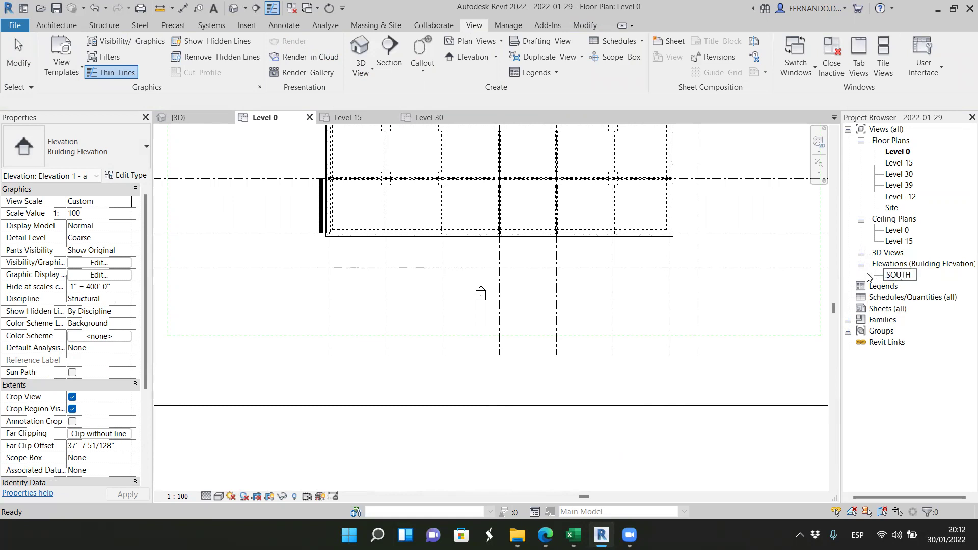
left_click(747, 376)
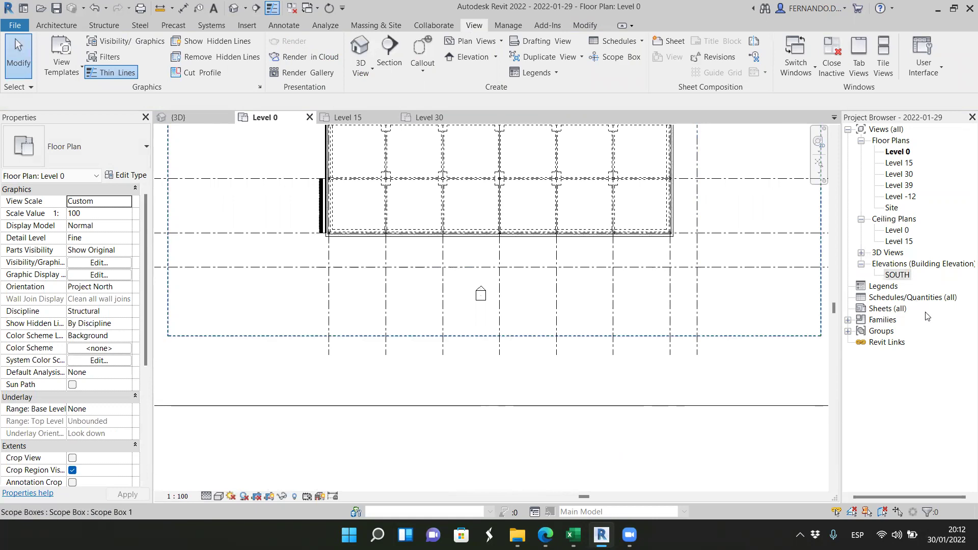
Open the SOUTH elevation view, set its detail level to Fine and inspect the building in it
double_click(900, 276)
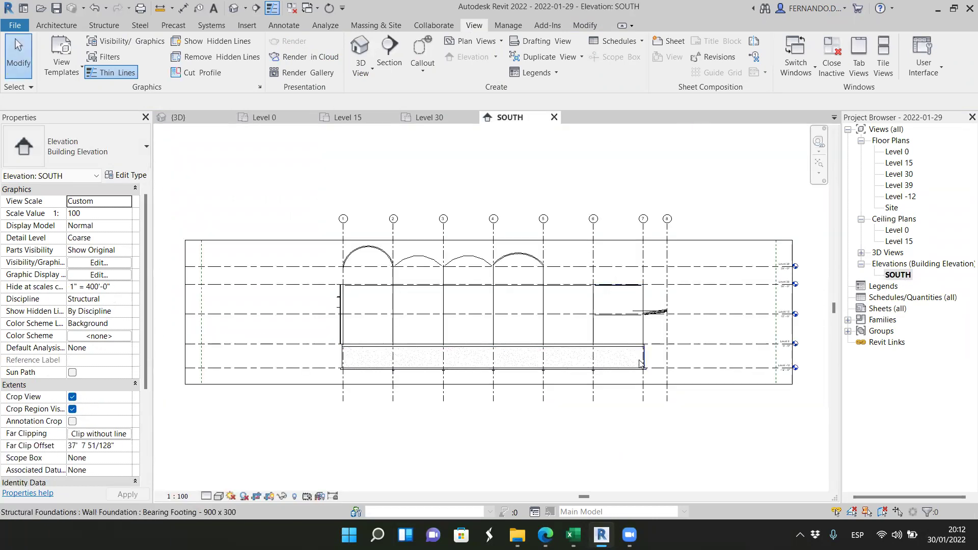
scroll(637, 351, "up", 1)
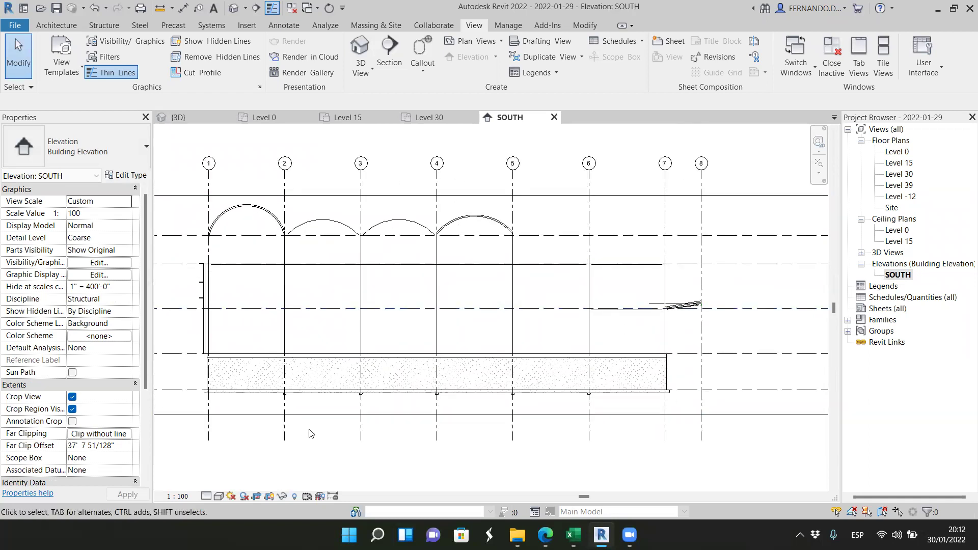
left_click(206, 496)
left_click(226, 481)
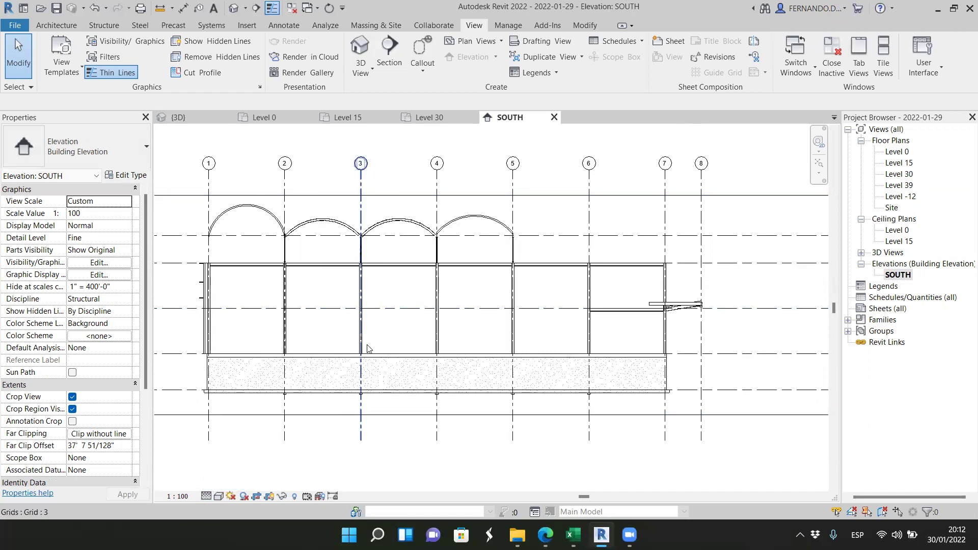
scroll(464, 332, "down", 2)
scroll(535, 326, "up", 2)
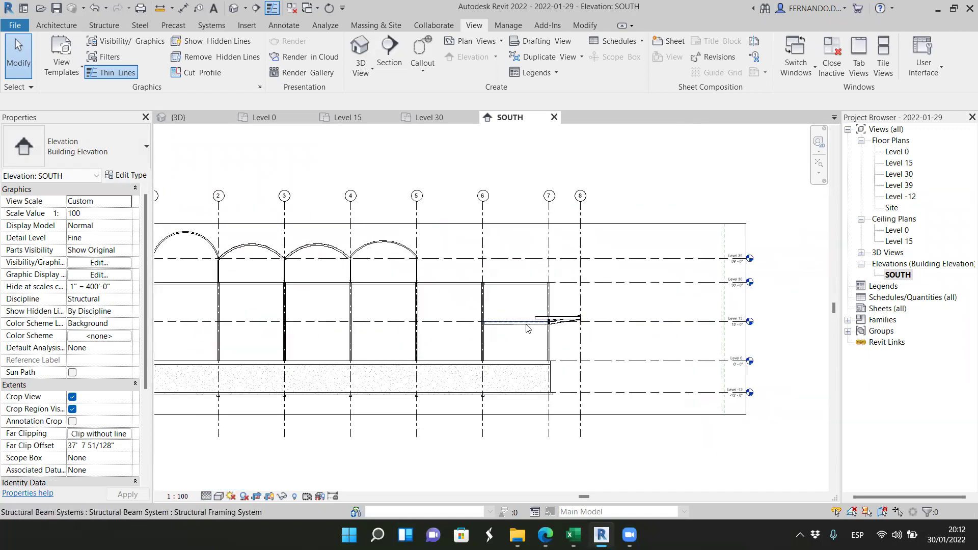
scroll(540, 260, "down", 2)
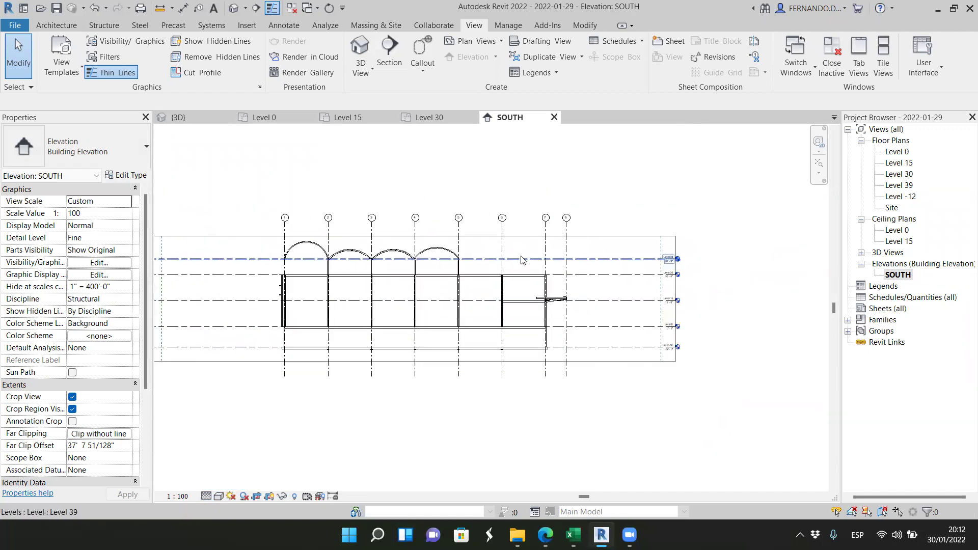
Place a Building Elevation marker east of the building in the Level 0 plan, looking west
left_click(261, 118)
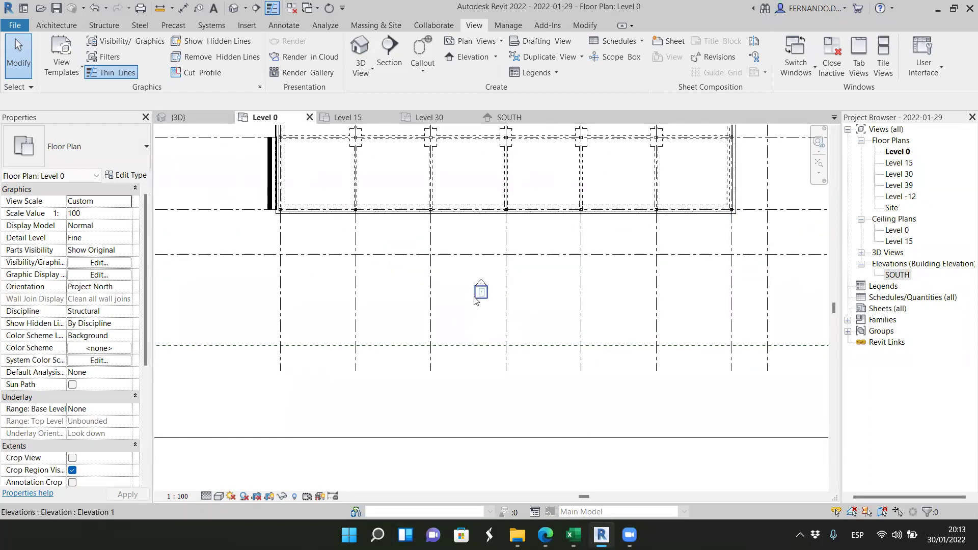
scroll(483, 326, "down", 3)
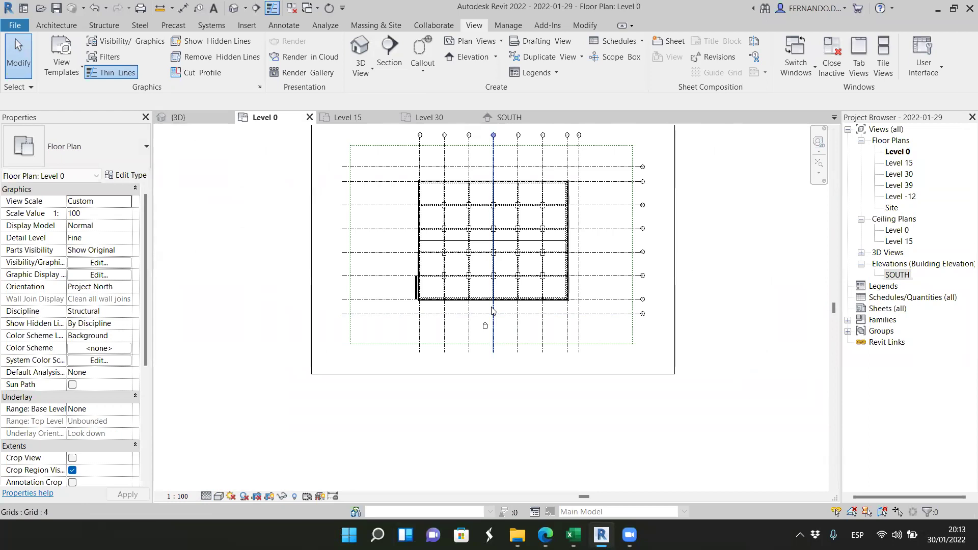
scroll(483, 326, "up", 1)
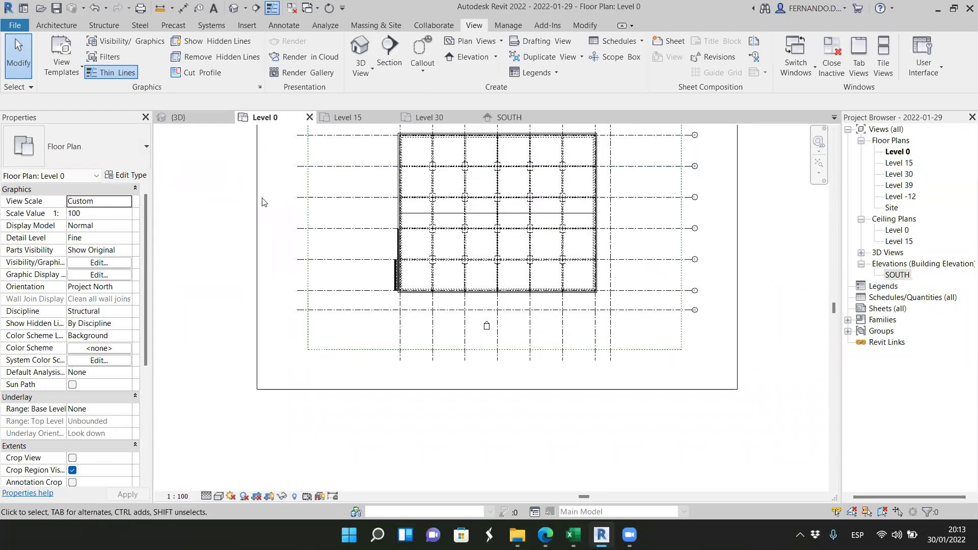
scroll(262, 200, "down", 2)
left_click(495, 57)
scroll(426, 205, "up", 2)
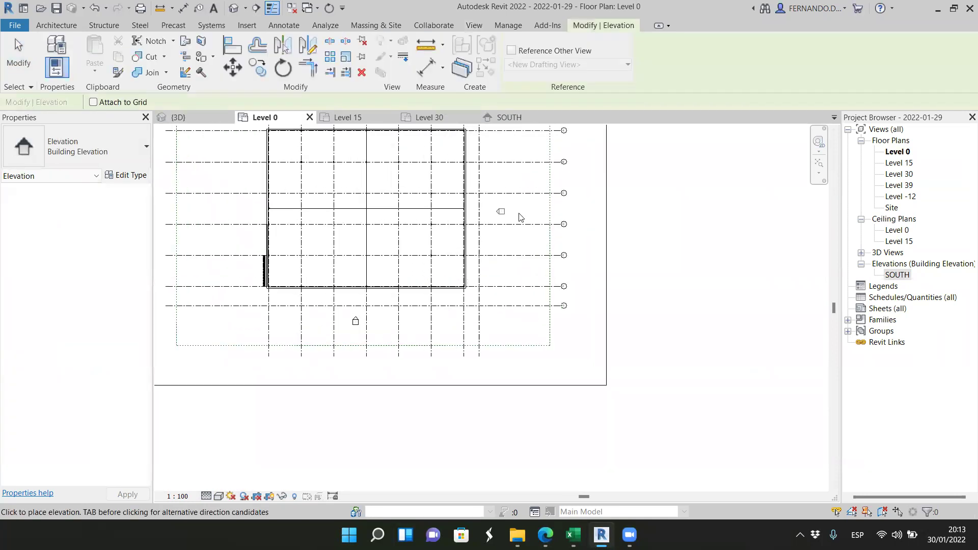
left_click(518, 214)
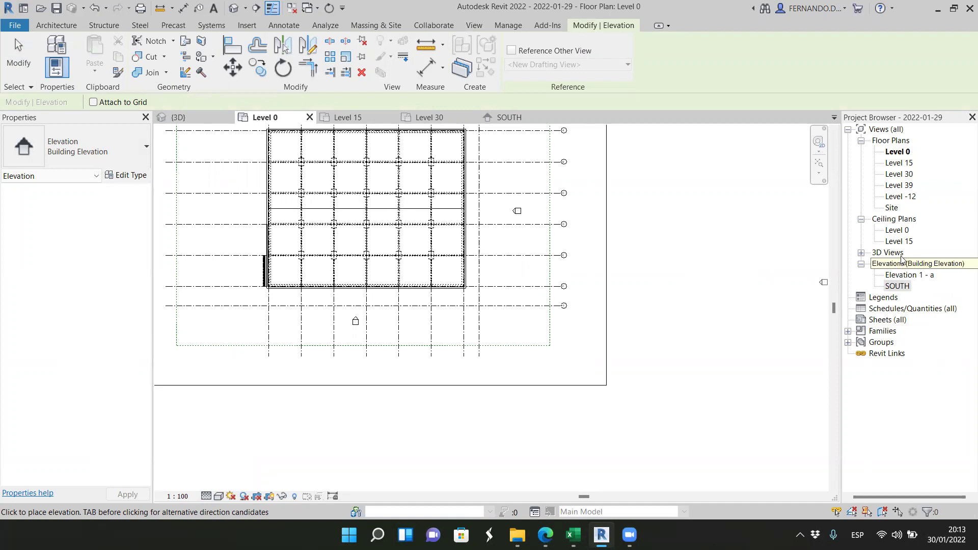
Rename the new elevation view from the east-side marker as EAST
left_click(925, 276)
left_click(925, 277)
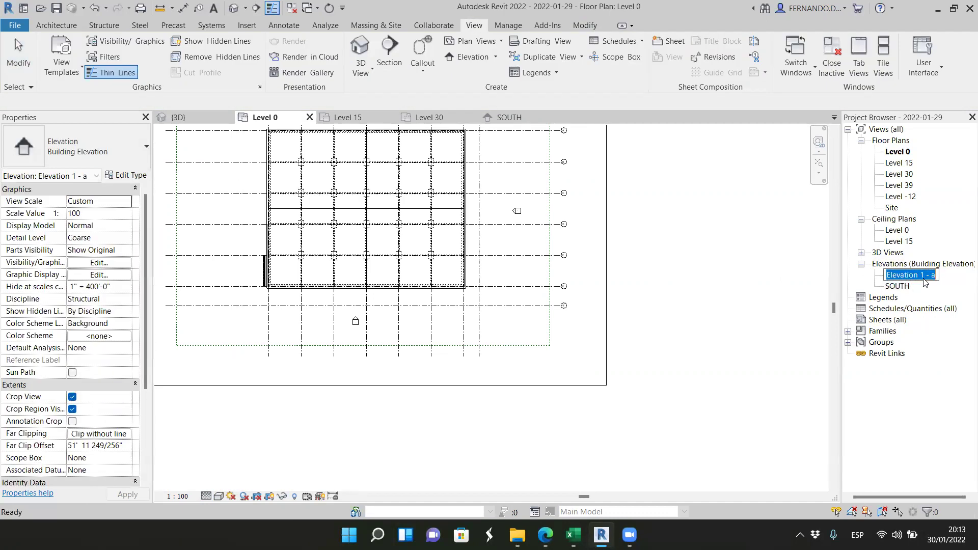
type("EAST")
left_click(748, 300)
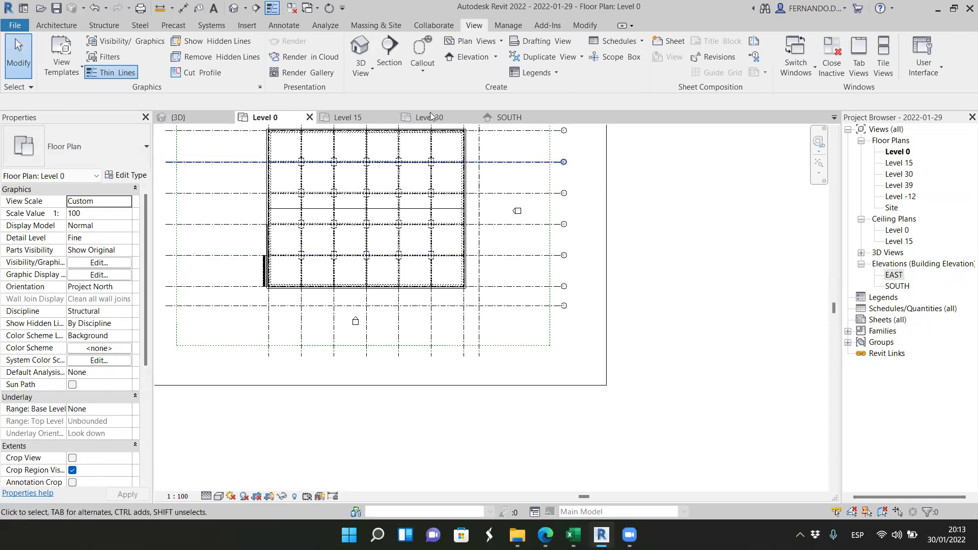
Place a Building Elevation marker west of the building, looking east, and rename its view as WEST
left_click(496, 58)
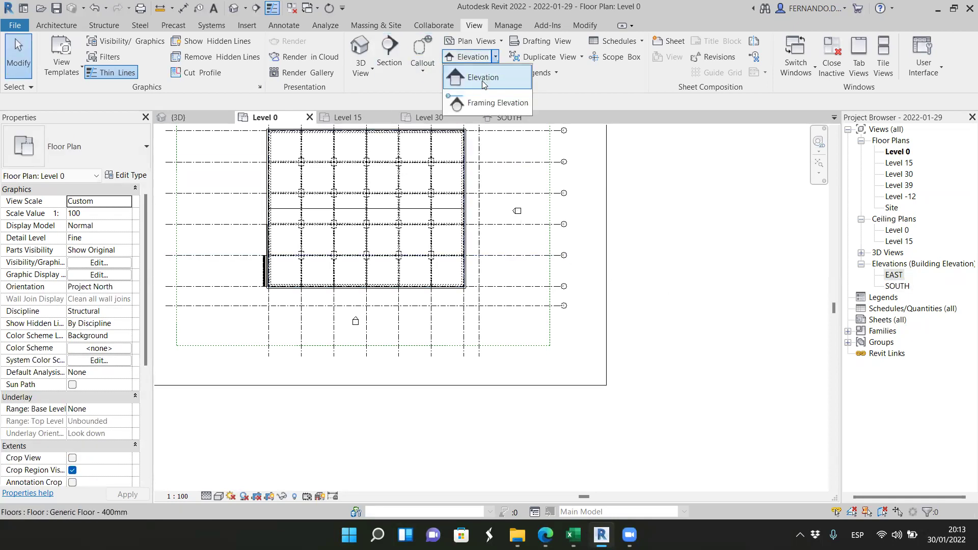
left_click(479, 76)
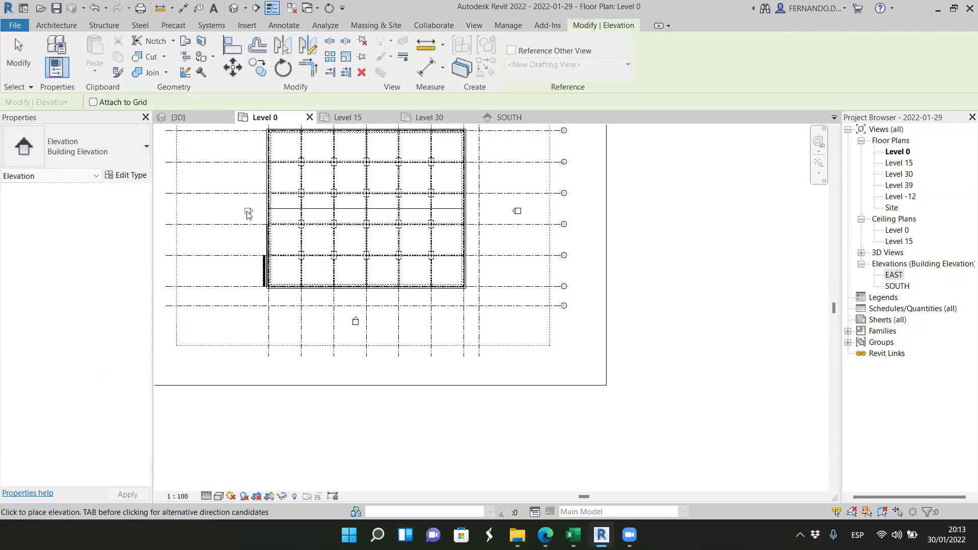
left_click(243, 211)
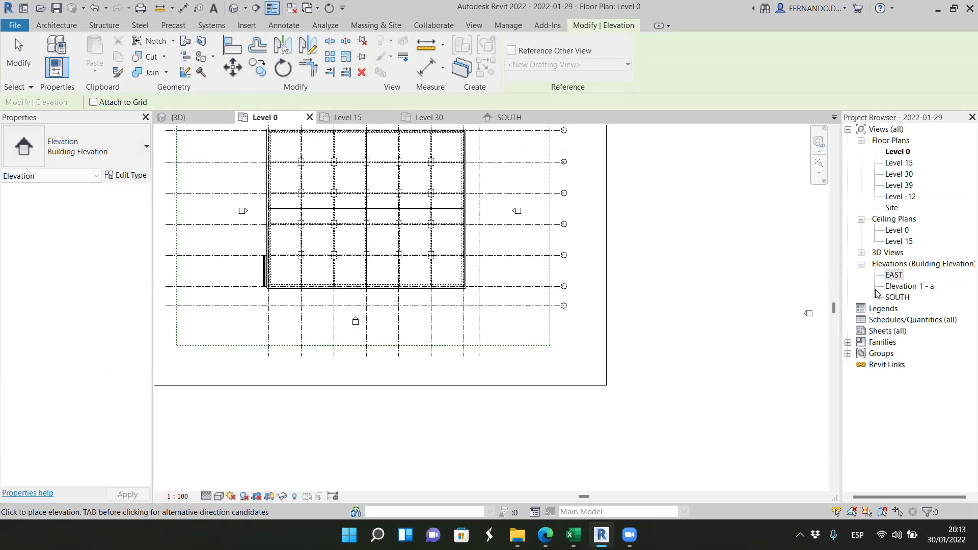
left_click(911, 287)
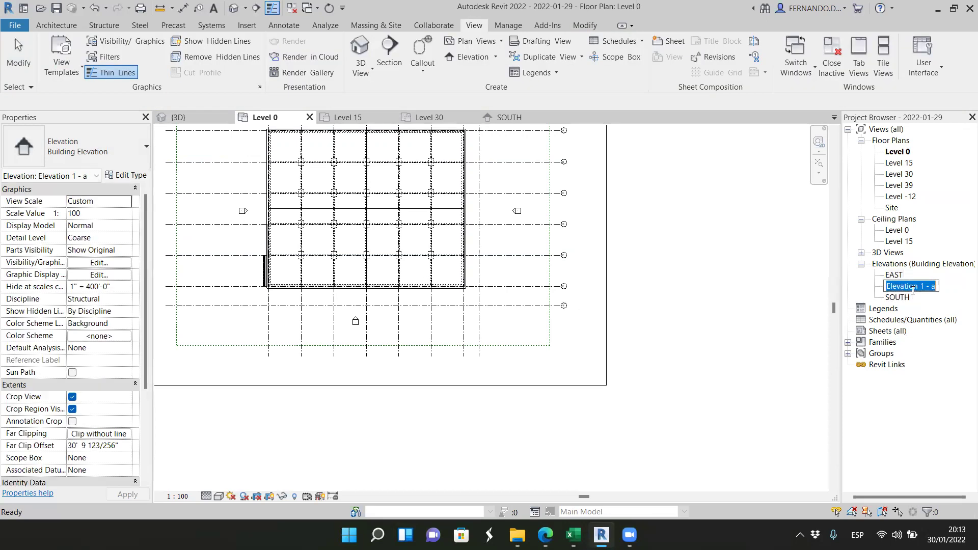
type("WEST")
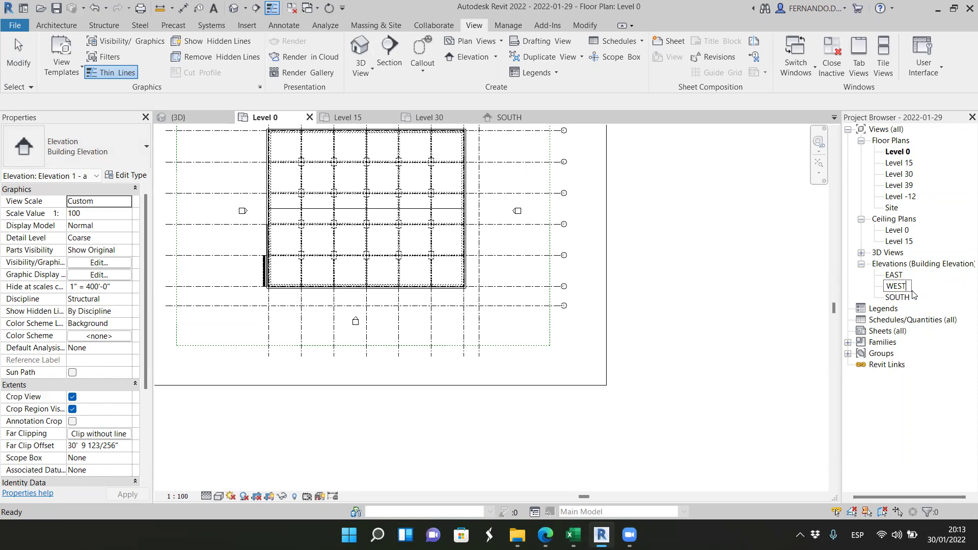
scroll(408, 367, "down", 4)
key("Return")
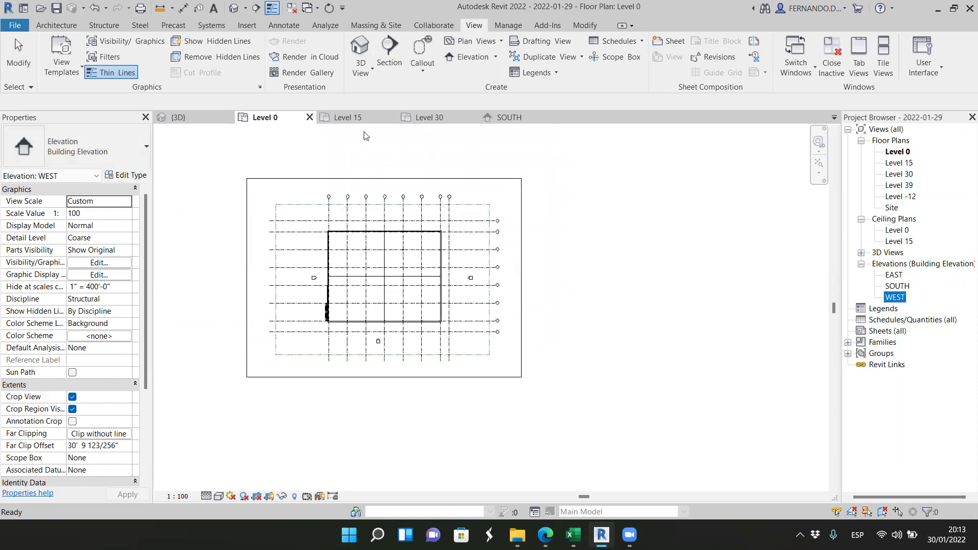
Place a Building Elevation marker north of the building, just beyond the outermost horizontal grid line, looking south
left_click(423, 71)
left_click(495, 56)
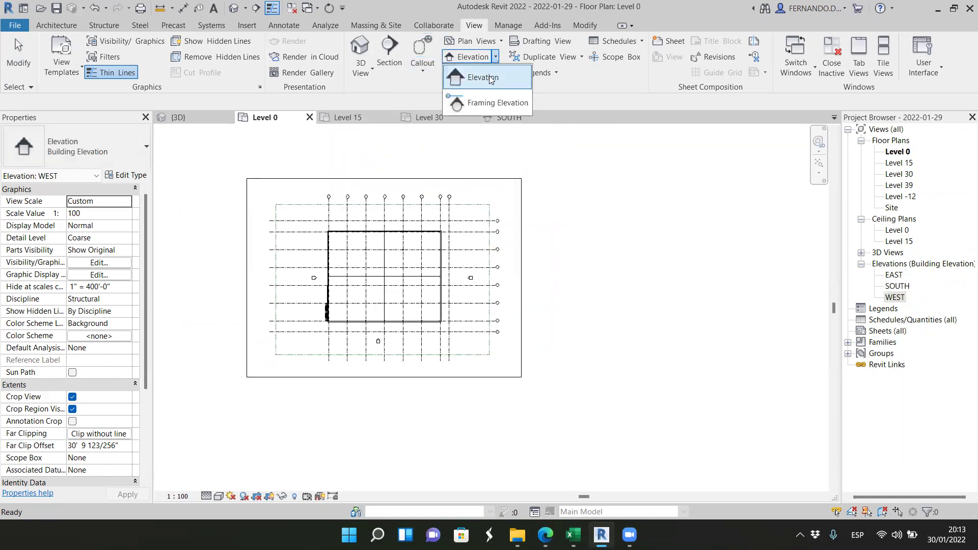
left_click(475, 74)
scroll(376, 220, "up", 1)
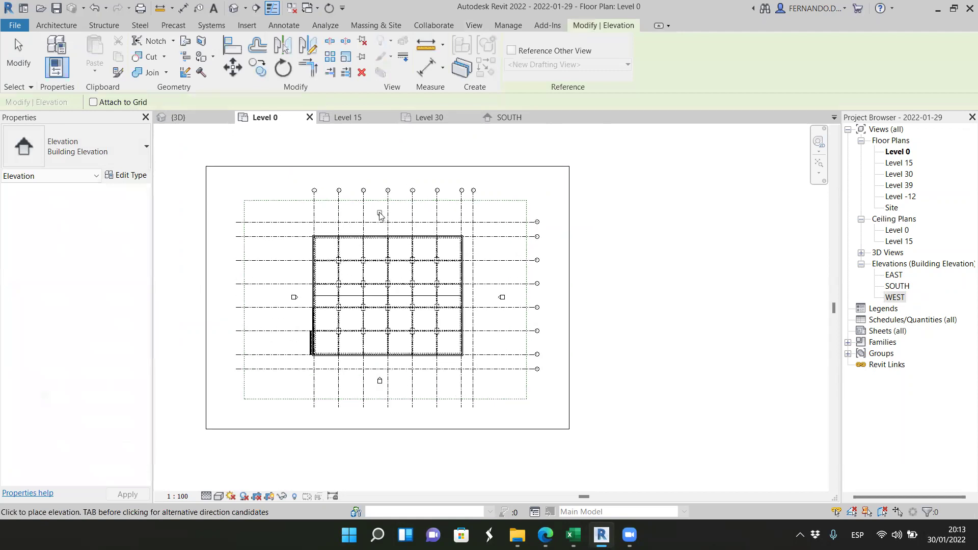
left_click(379, 215)
Open the new elevation view from the north-side marker and rename it as NORTH
double_click(909, 286)
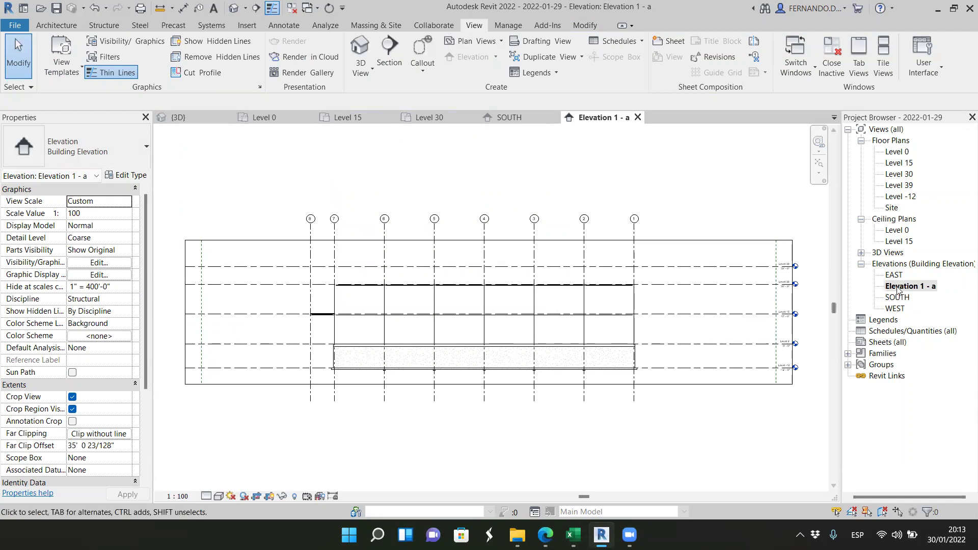
left_click(901, 288)
left_click(901, 288)
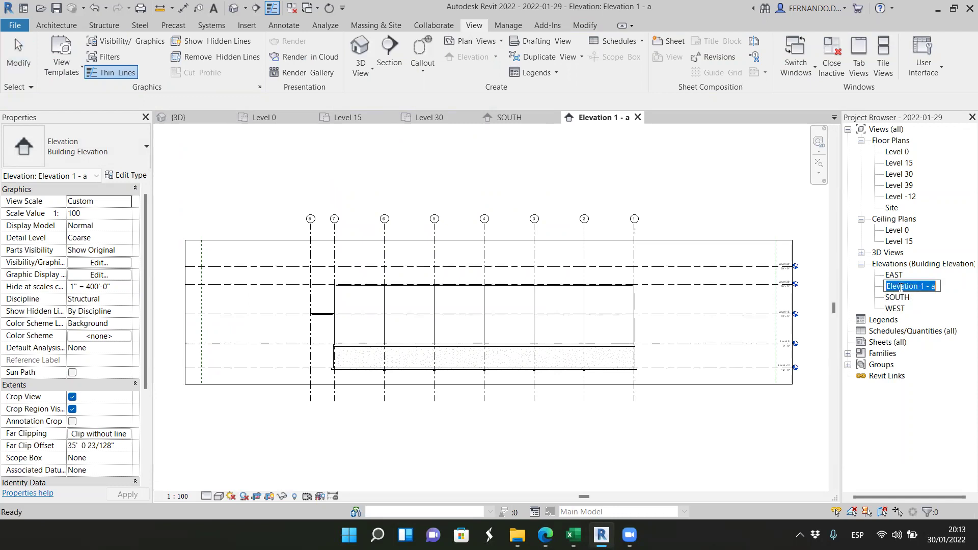
type("NORTH")
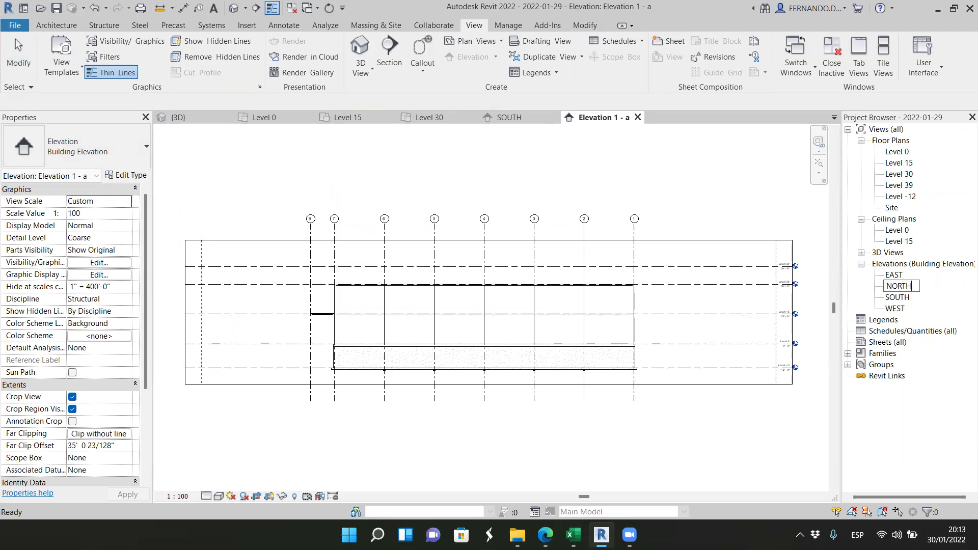
key("Return")
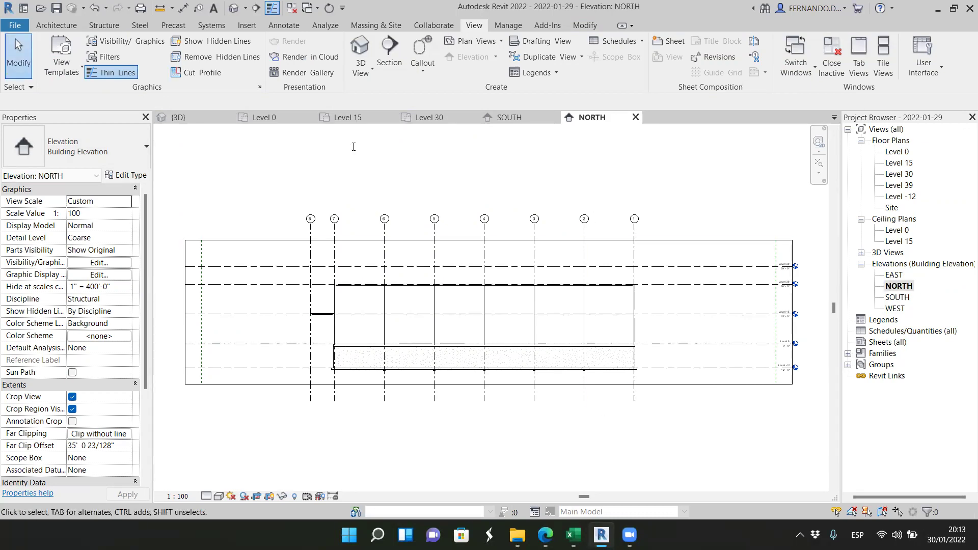
Extend the NORTH elevation's far clip in the Level 0 plan past the building's south wall, to an offset of about 156'
left_click(264, 117)
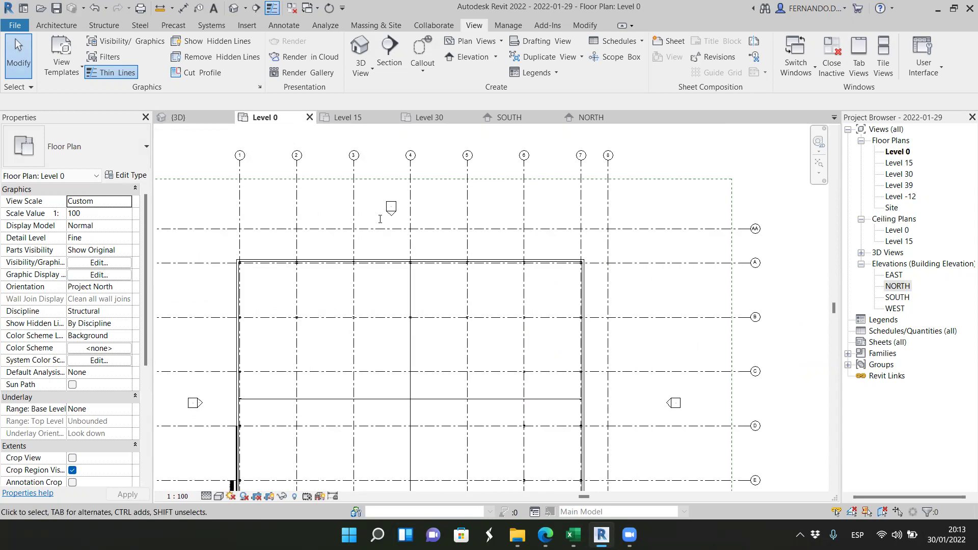
scroll(380, 219, "up", 2)
left_click(400, 212)
scroll(531, 259, "down", 4)
scroll(530, 258, "up", 1)
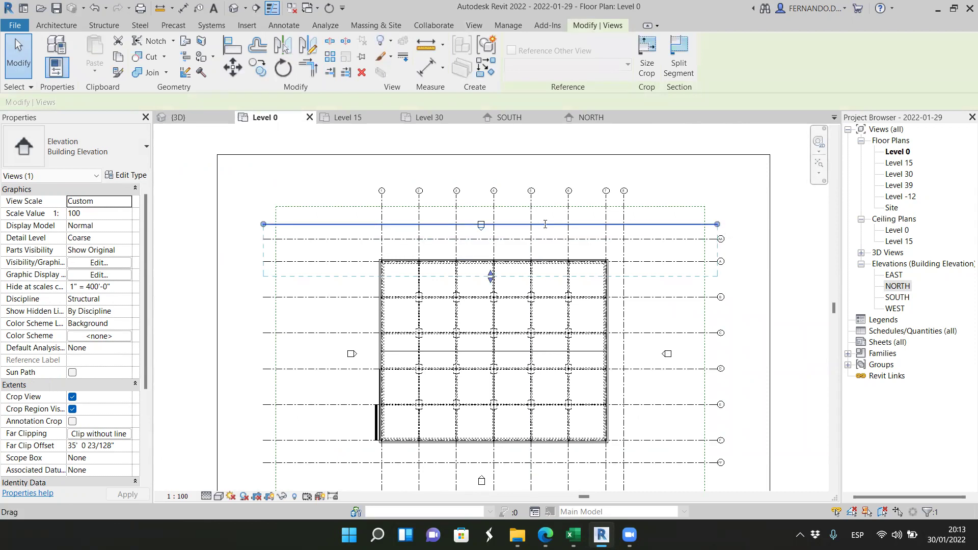
scroll(489, 234, "down", 1)
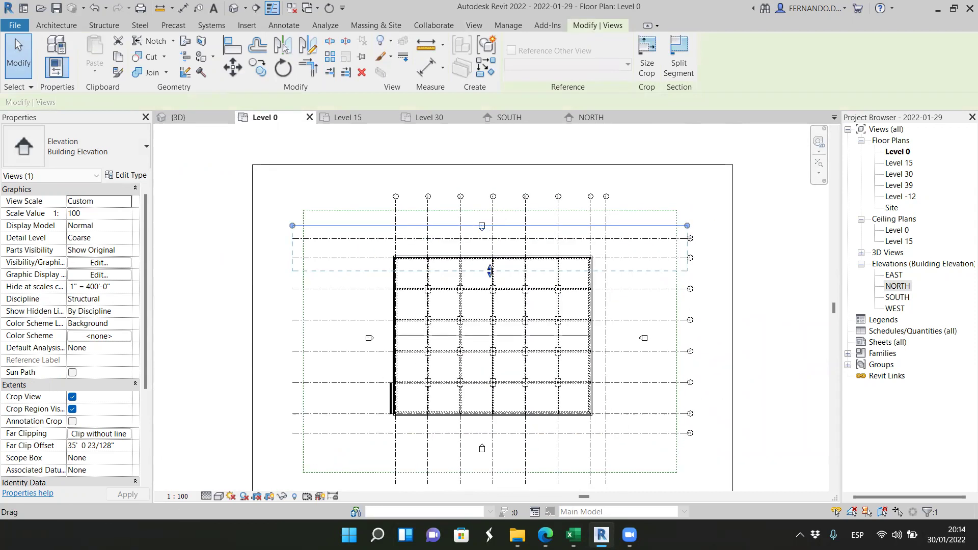
left_click_drag(491, 275, 491, 278)
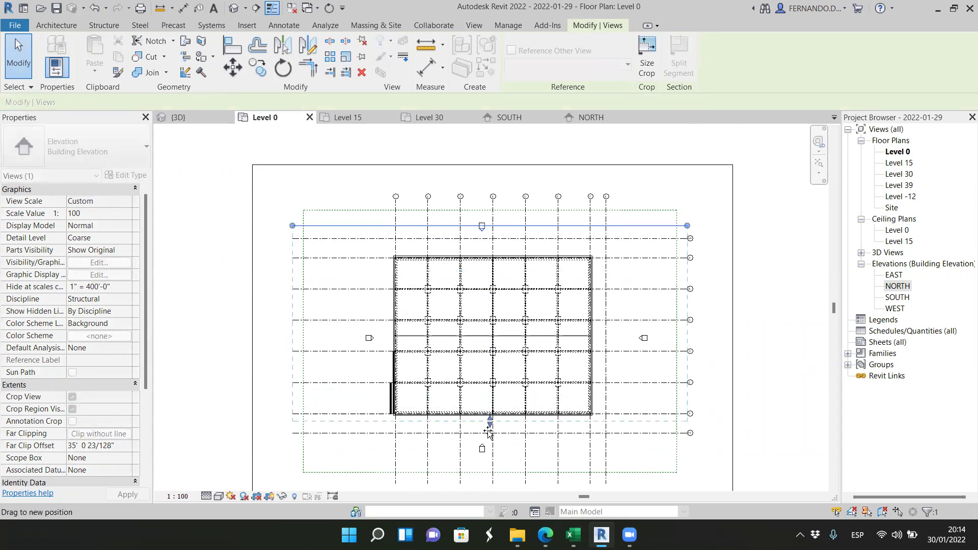
left_click_drag(489, 434, 490, 431)
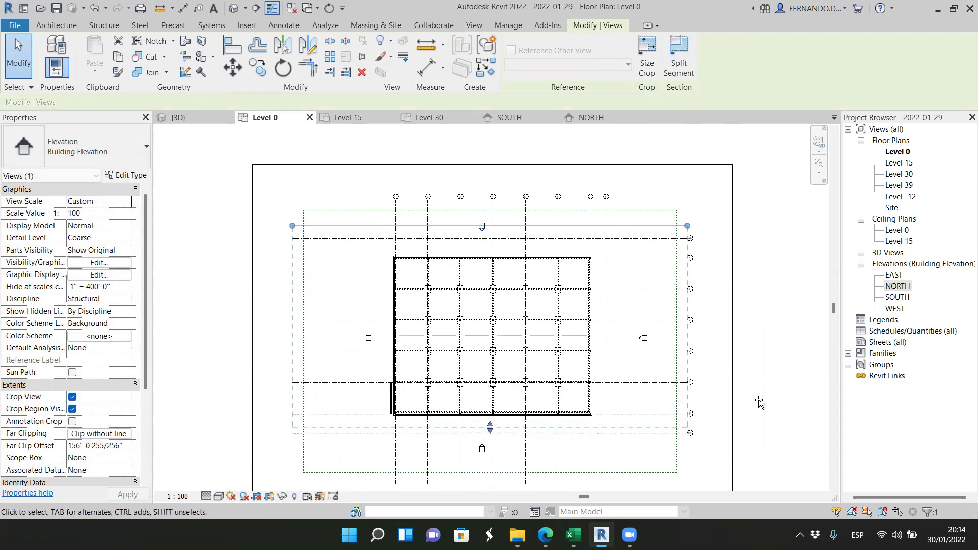
Check the NORTH elevation view with its extended depth and return to the Level 0 plan
left_click(759, 402)
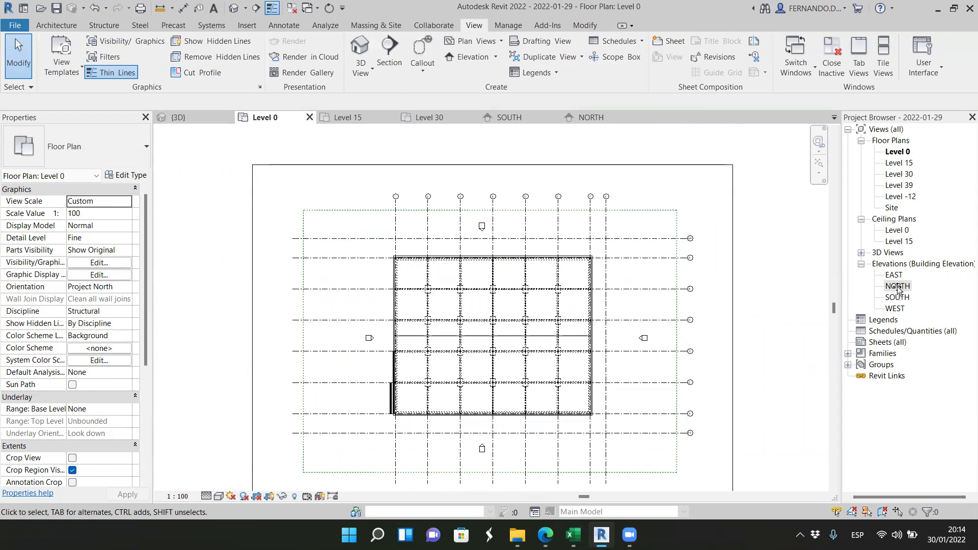
left_click(590, 117)
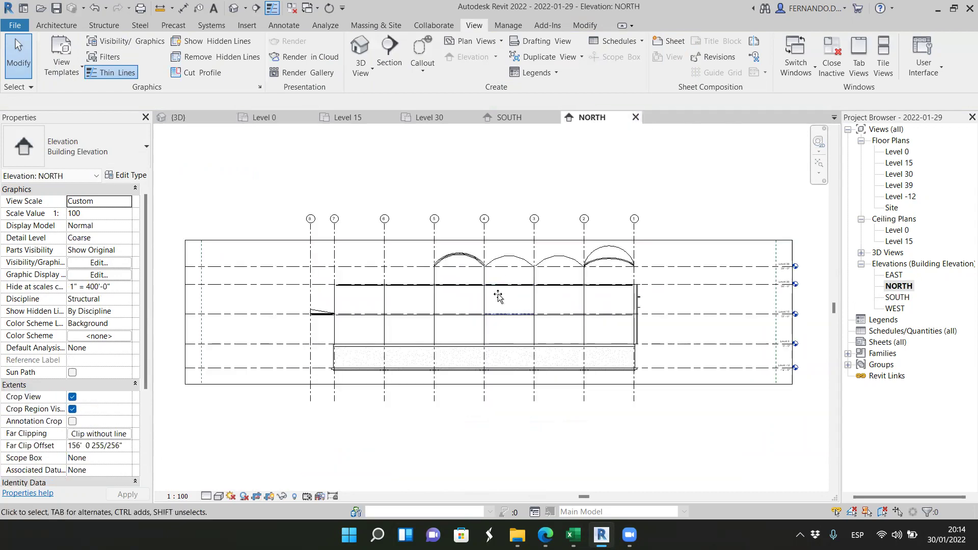
left_click(282, 118)
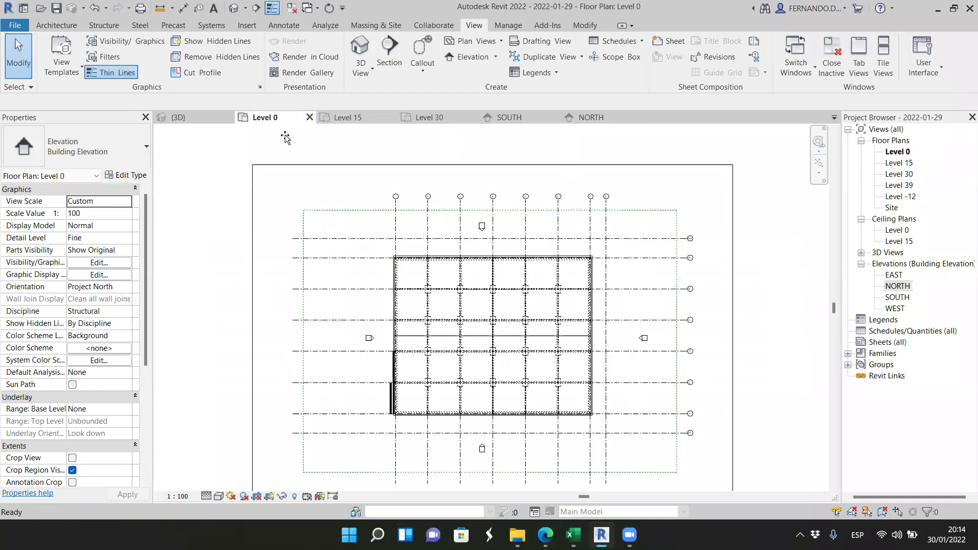
Extend the EAST elevation's far clip in the Level 0 plan past the building's west wall, to an offset of about 199'
scroll(615, 332, "up", 2)
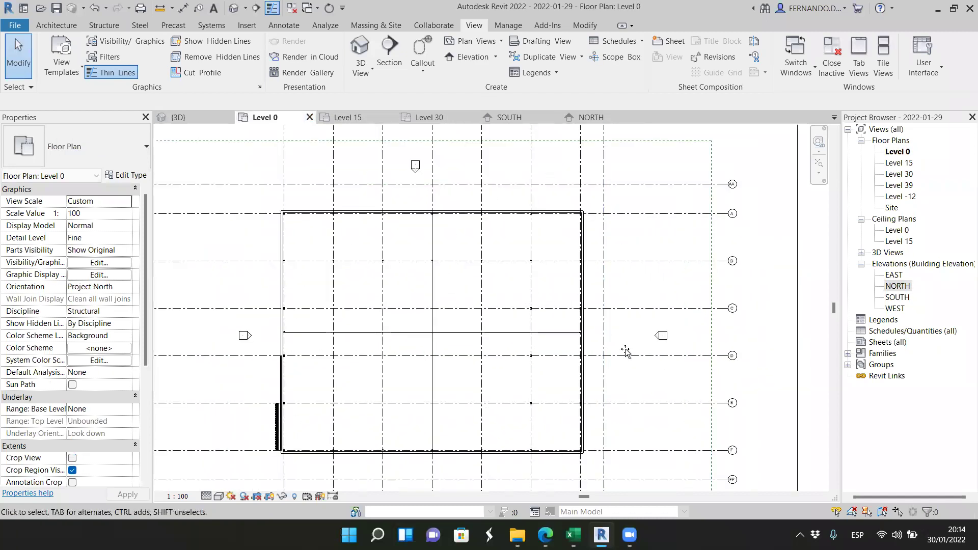
left_click(654, 338)
scroll(563, 341, "down", 2)
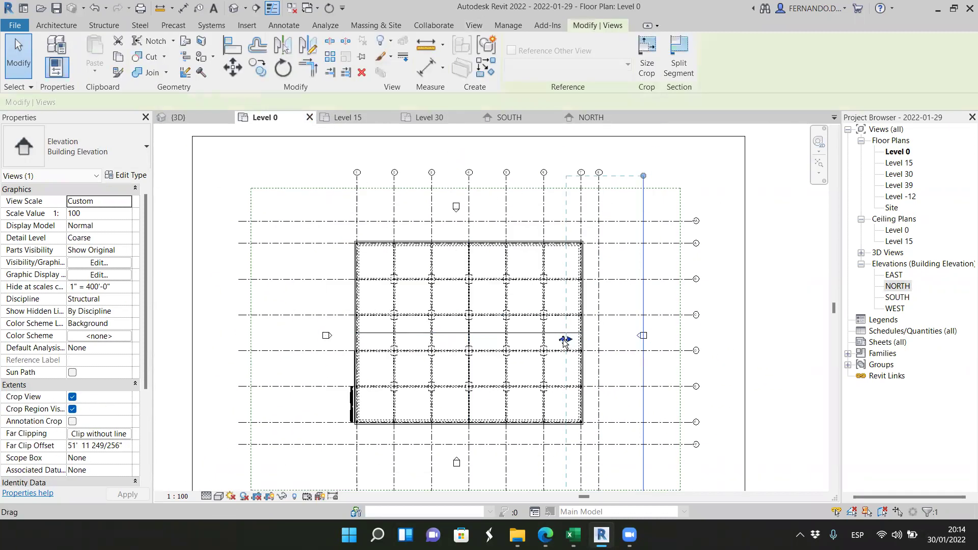
mouse_move(564, 340)
left_mouse_down()
mouse_move(341, 340)
mouse_move(610, 338)
left_mouse_up()
Extend the WEST elevation's far clip past the building's east wall, to an offset of about 191'
left_click(329, 340)
scroll(562, 334, "down", 2)
scroll(491, 425, "up", 3)
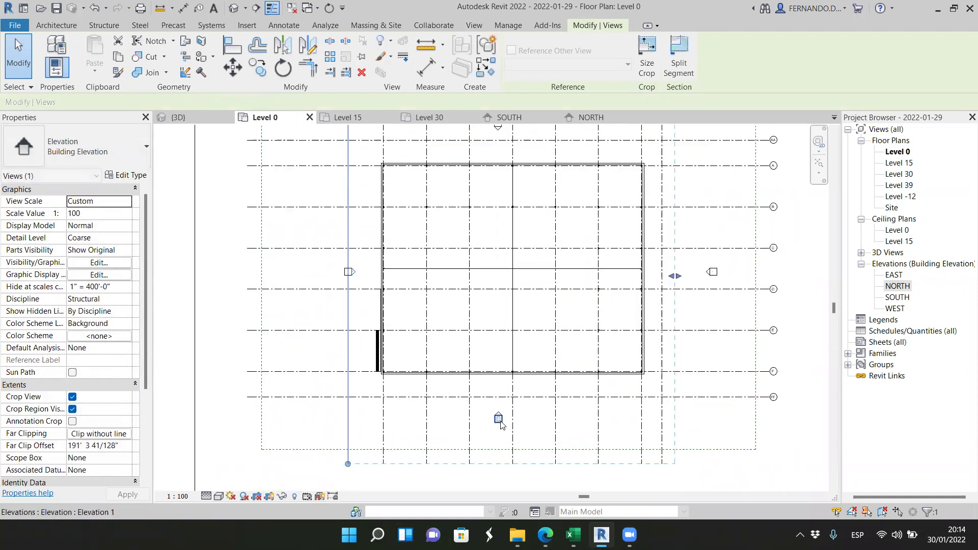
Extend the SOUTH elevation's far clip past the building's north wall, to an offset of about 155' 6"
left_click(482, 425)
scroll(484, 427, "down", 2)
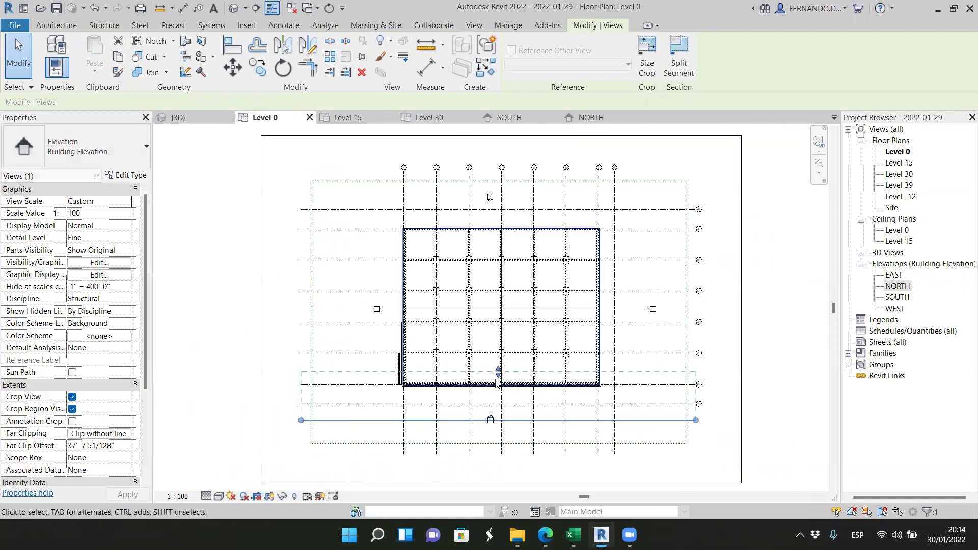
left_click_drag(500, 373, 511, 222)
Review the SOUTH, NORTH and EAST elevation views for the building geometry they show
left_click(518, 119)
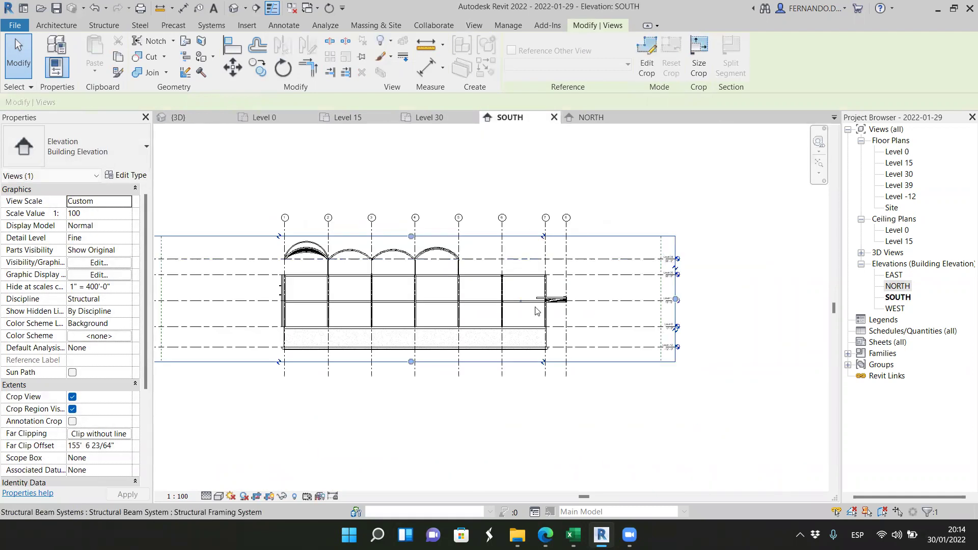
scroll(558, 306, "down", 4)
scroll(504, 147, "up", 3)
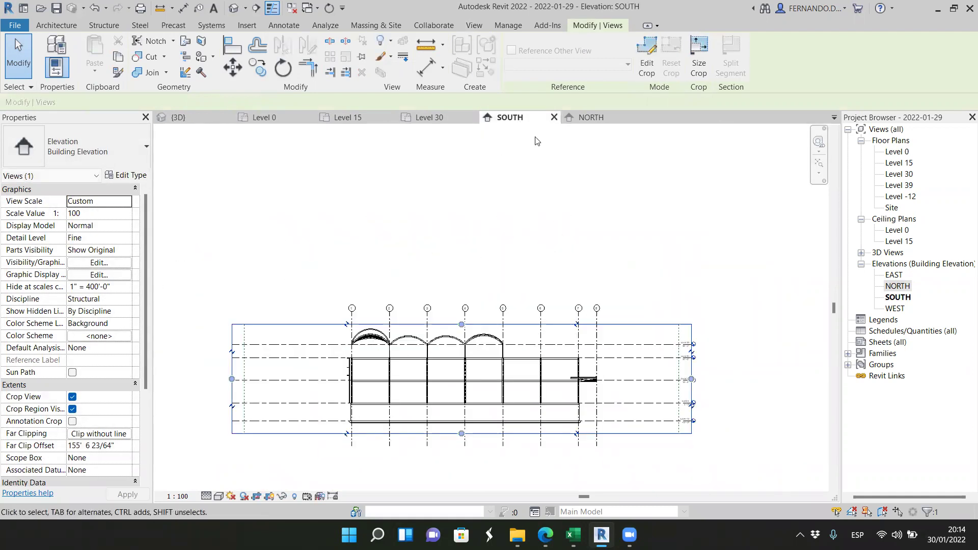
left_click(611, 114)
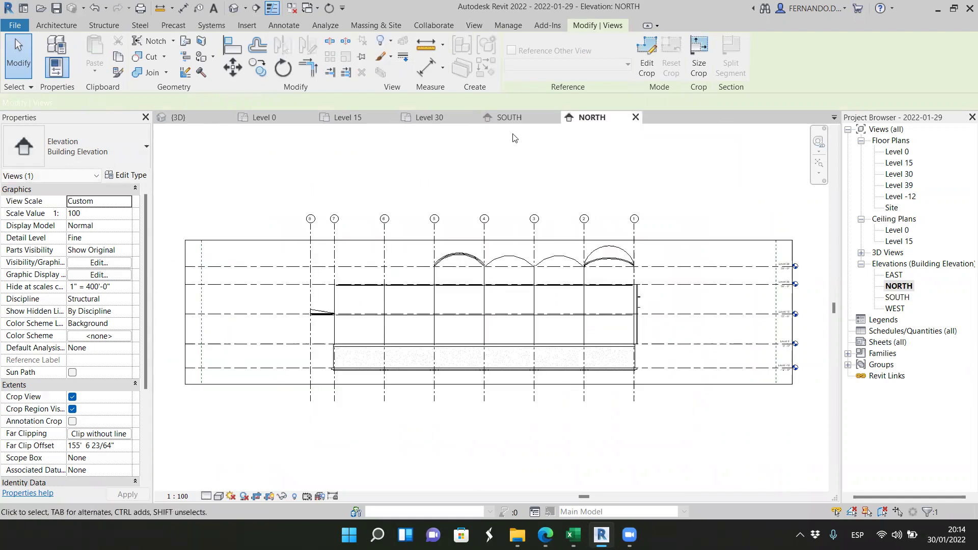
double_click(894, 275)
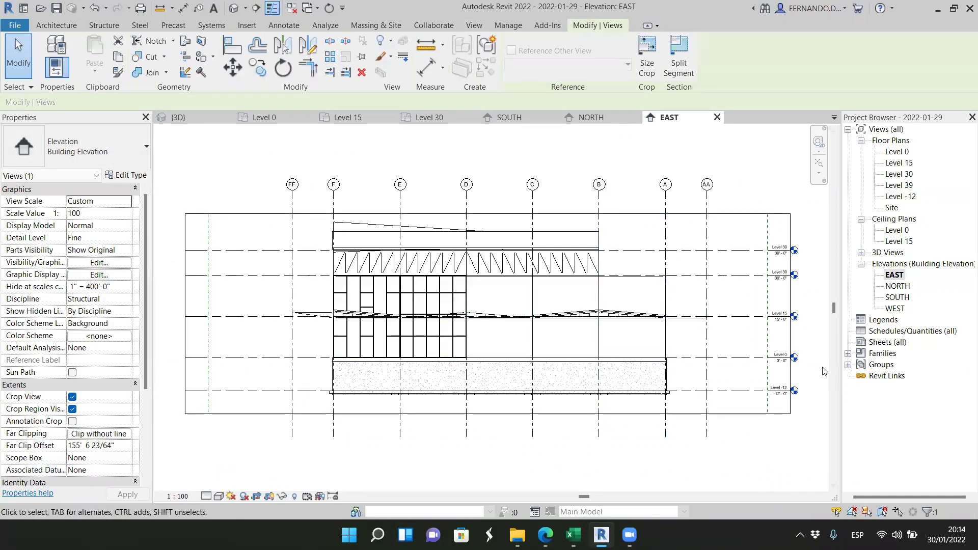
left_click(894, 275)
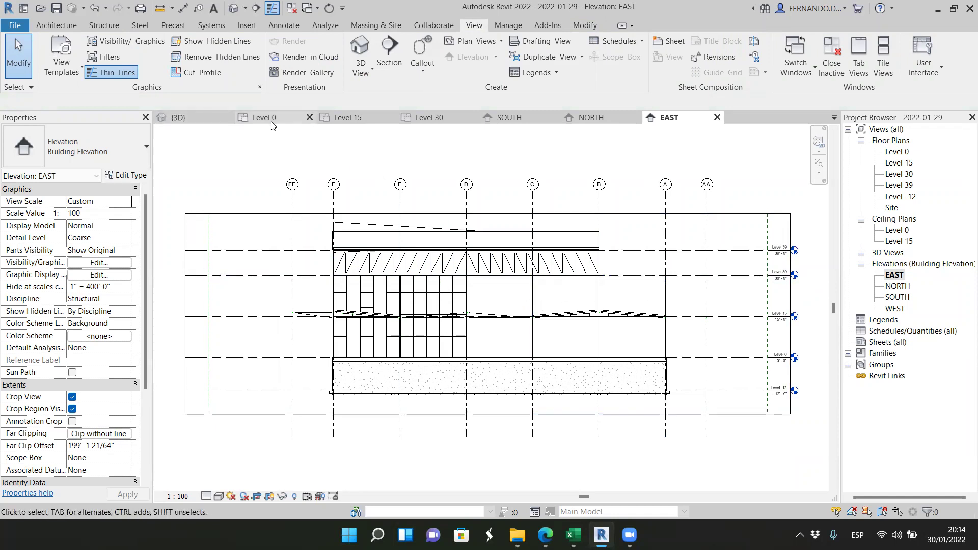
Return to the Level 0 plan and check the view extents of the SOUTH elevation marker
left_click(257, 117)
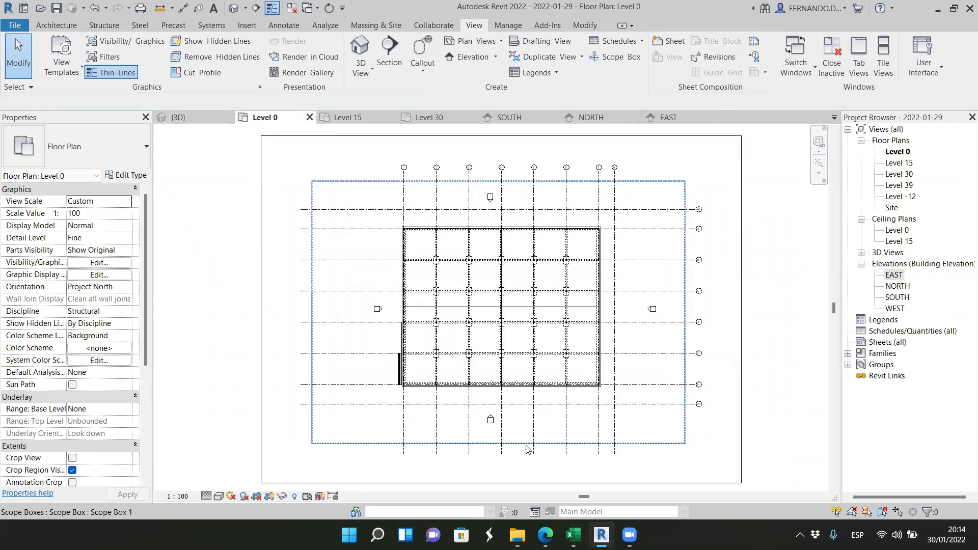
scroll(491, 419, "up", 5)
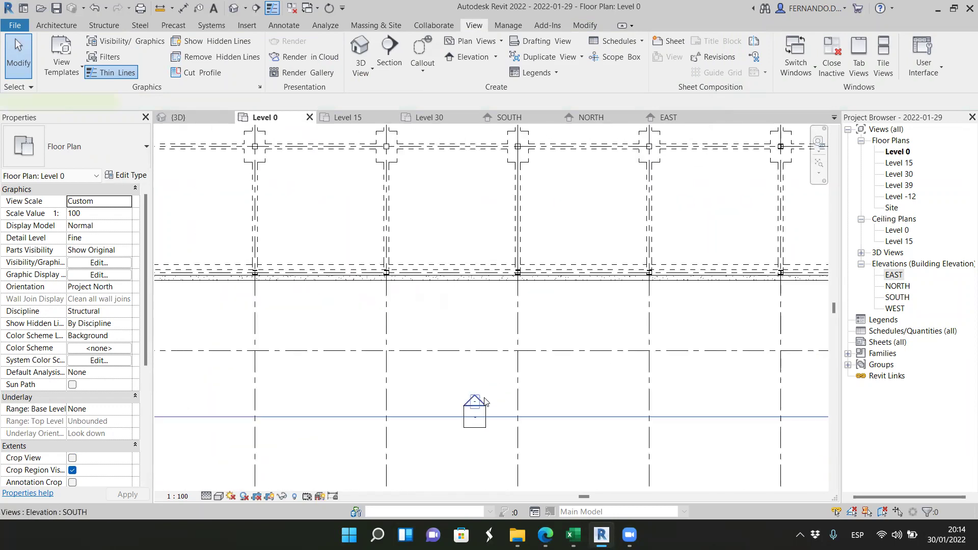
left_click(484, 401)
scroll(519, 426, "down", 5)
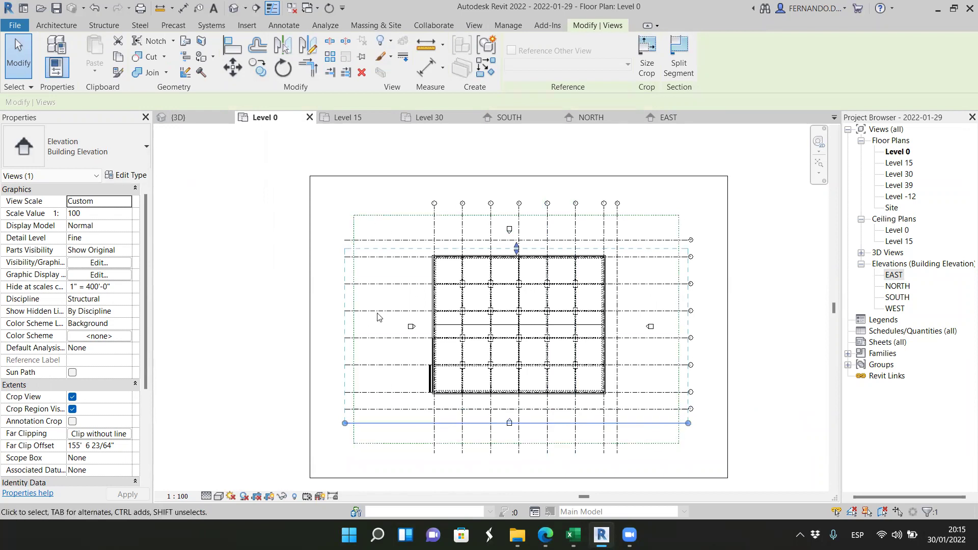
left_click(756, 330)
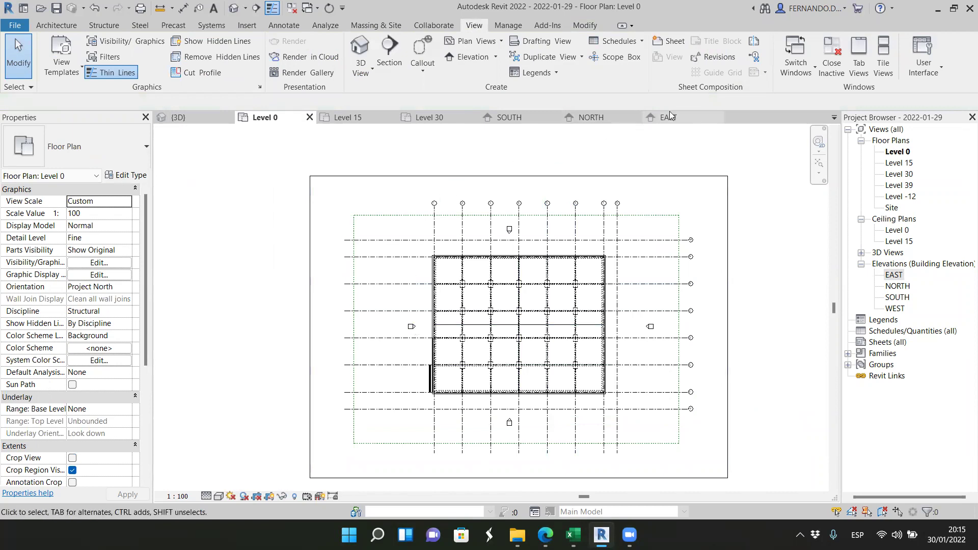
Close the open EAST, NORTH and SOUTH elevation views
left_click(718, 117)
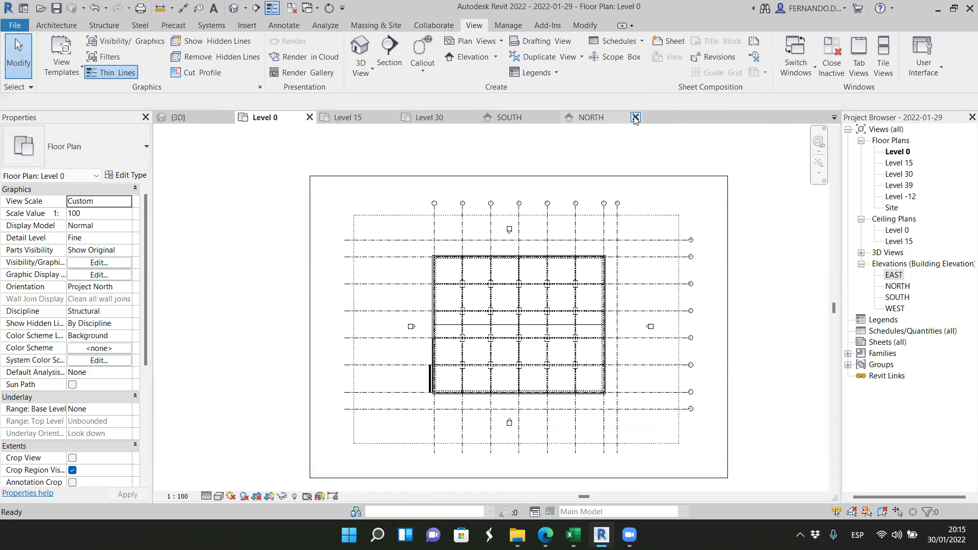
left_click(636, 118)
left_click(554, 118)
Open the WEST elevation and set its detail level to Fine
double_click(895, 309)
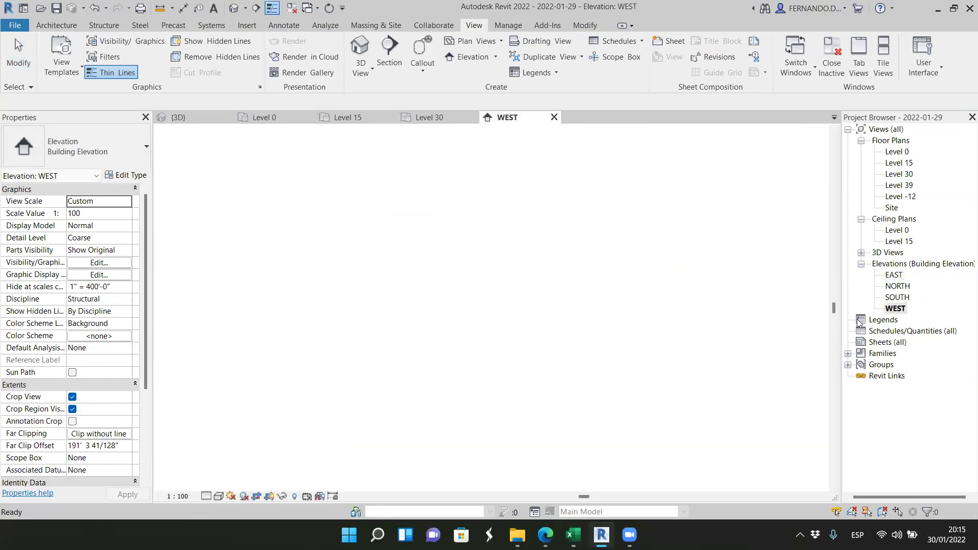
scroll(671, 329, "up", 2)
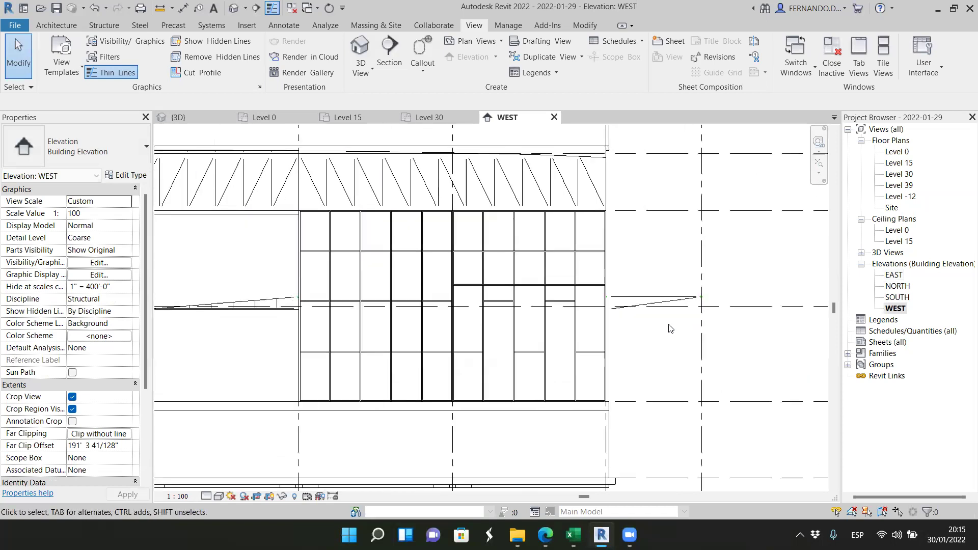
scroll(580, 275, "down", 3)
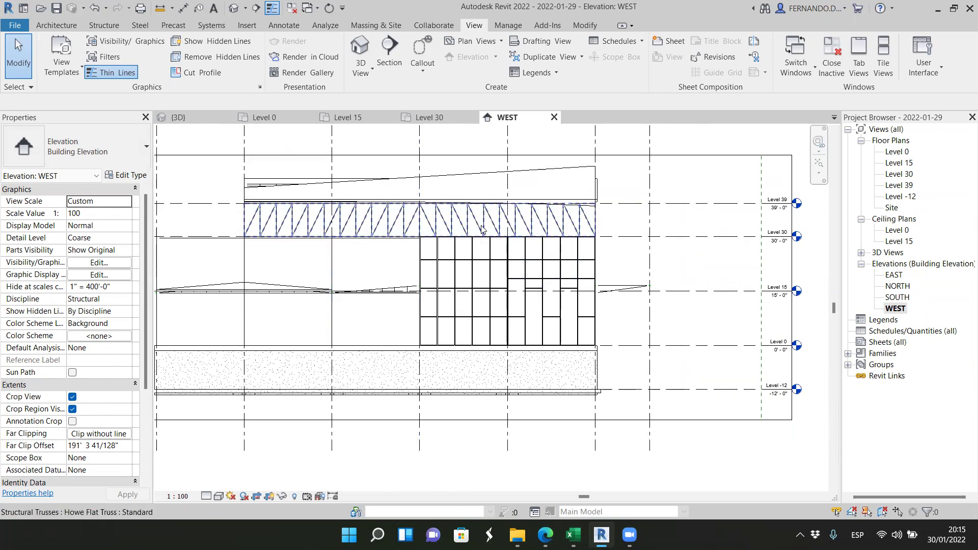
left_click(206, 497)
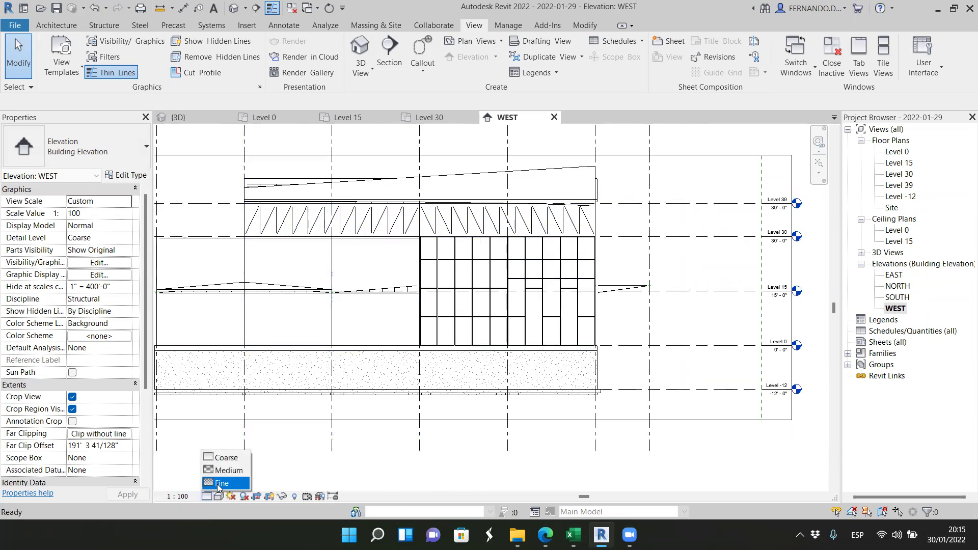
left_click(220, 484)
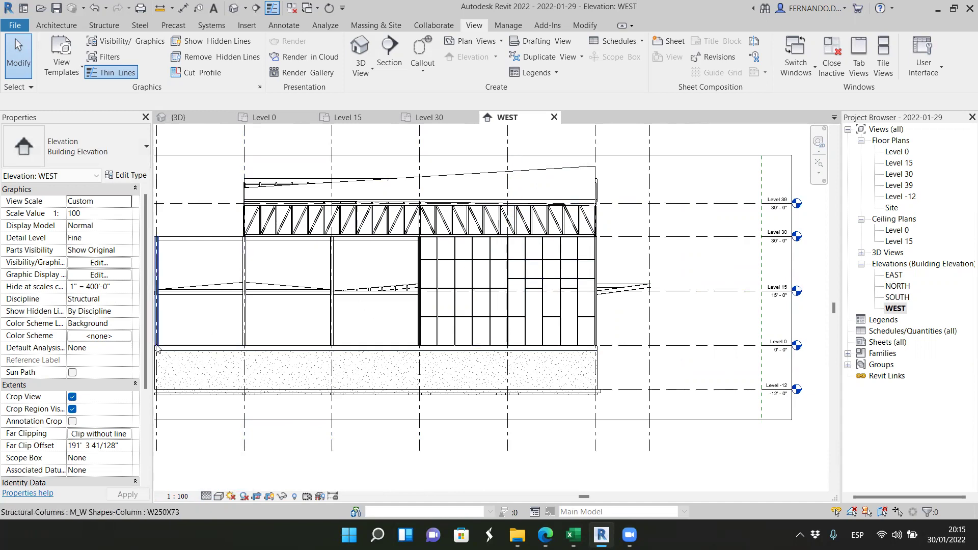
Turn on the Mass category in the WEST elevation's Visibility/Graphic Overrides and apply it
left_click(108, 266)
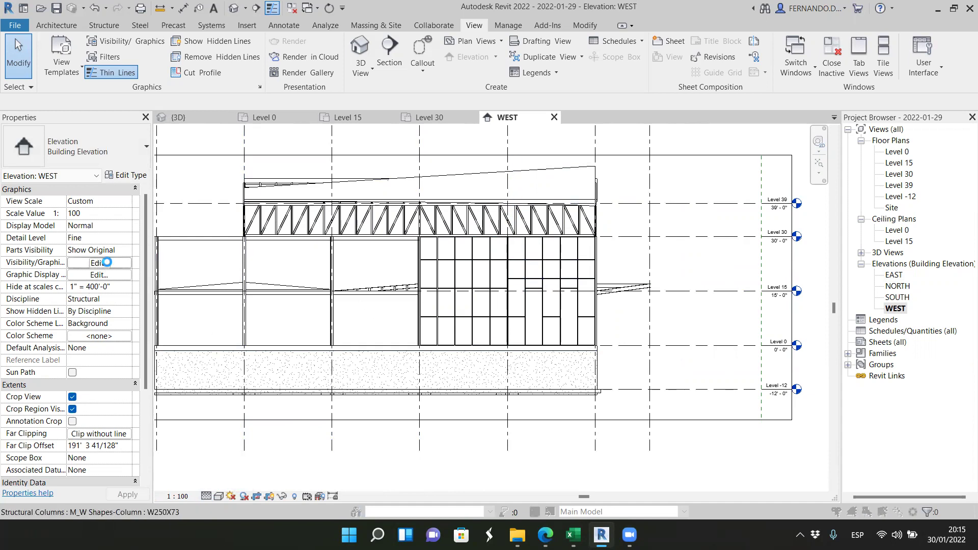
scroll(341, 307, "down", 6)
scroll(341, 308, "down", 1)
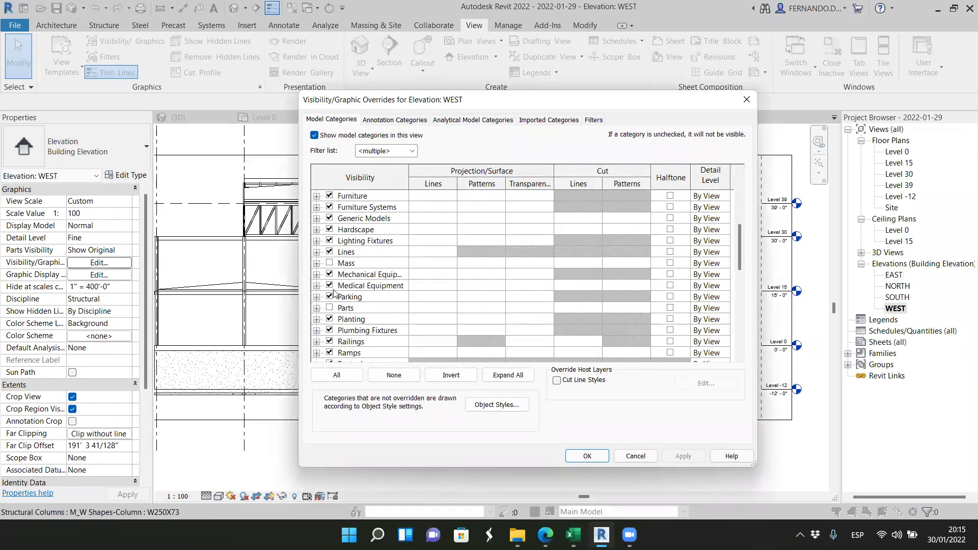
left_click(328, 263)
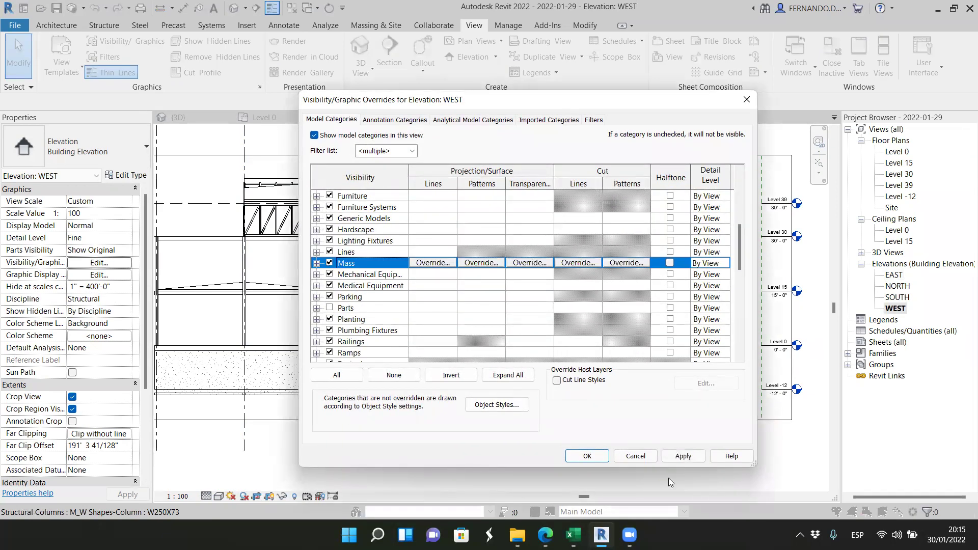
left_click(693, 458)
left_click(586, 456)
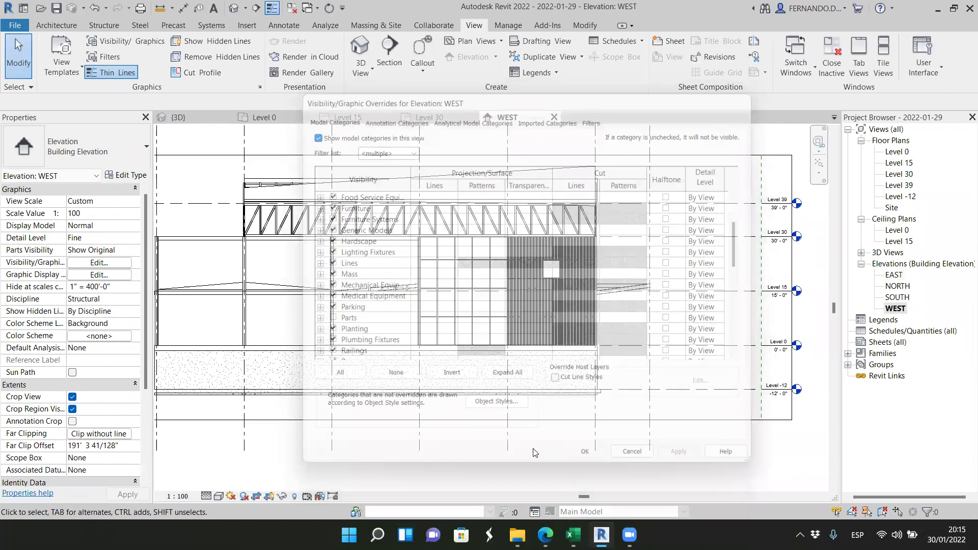
Examine the slatted wood panel beside the curtain wall in the WEST elevation and in the 3D view, including from the top
scroll(550, 272, "up", 3)
scroll(552, 278, "down", 5)
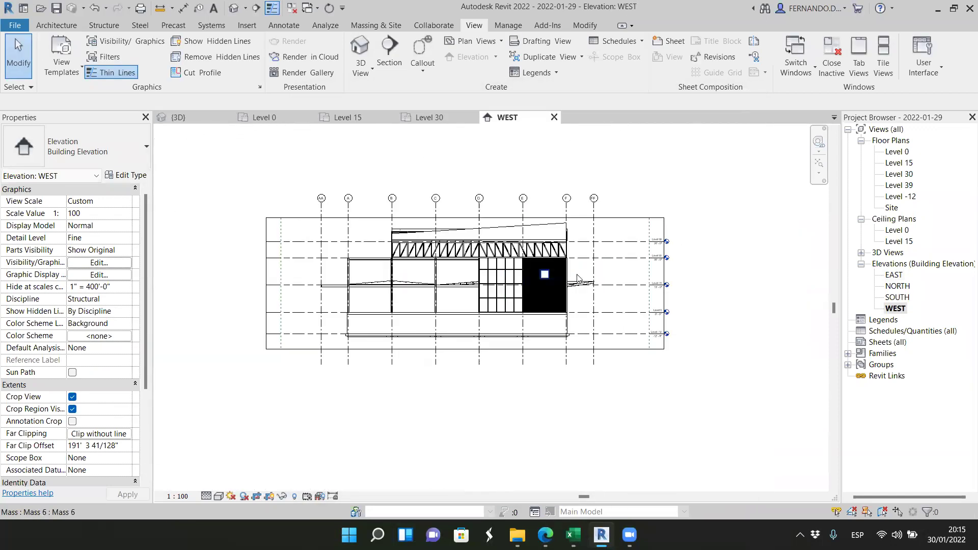
scroll(590, 286, "up", 2)
scroll(702, 344, "up", 2)
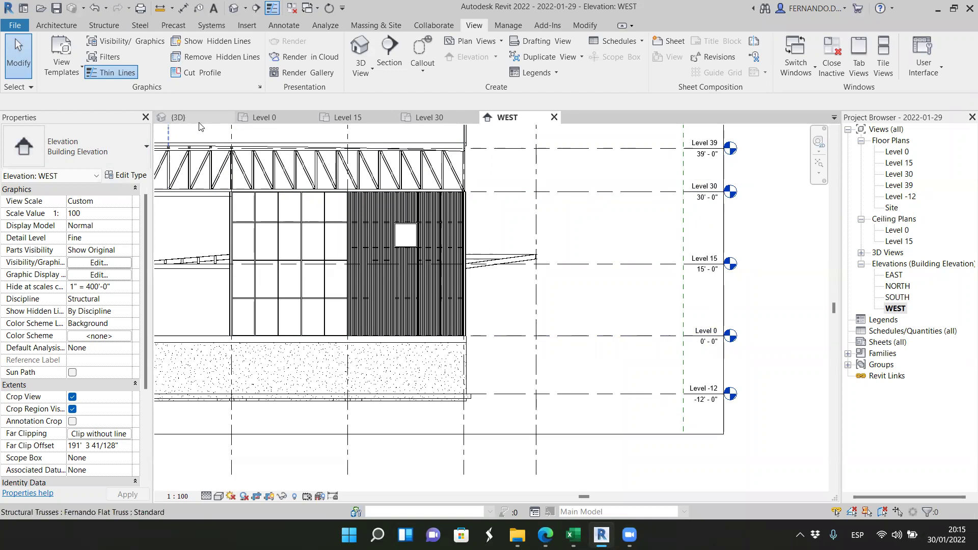
left_click(177, 117)
scroll(548, 409, "up", 8)
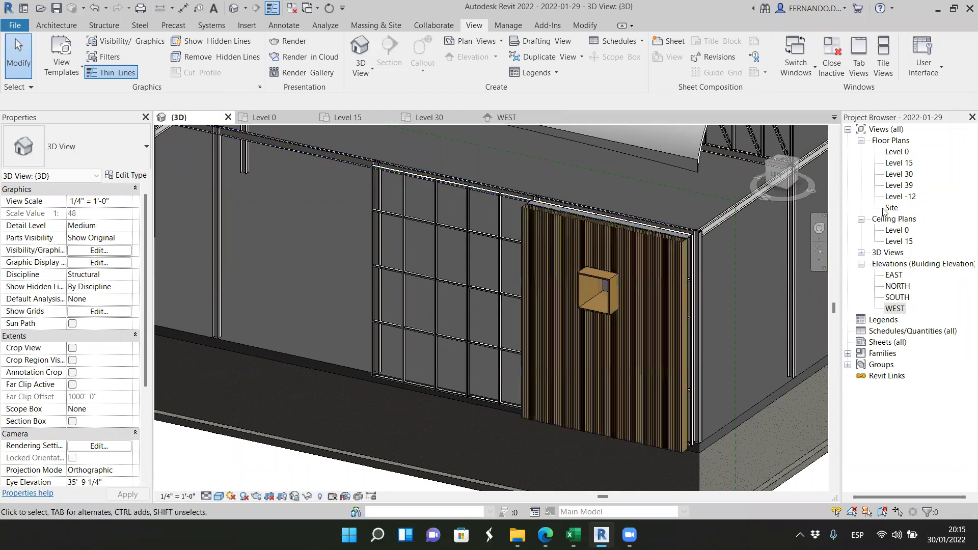
left_click(801, 162)
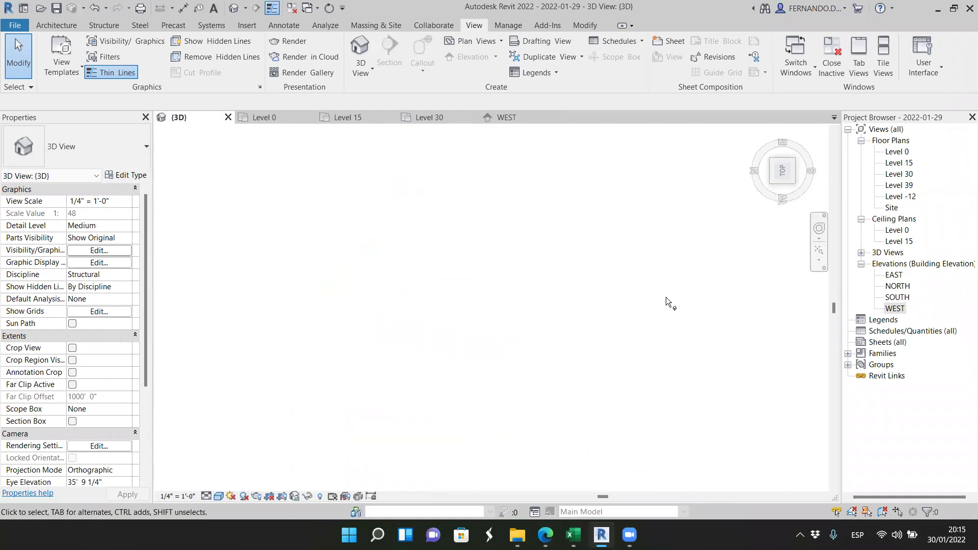
scroll(512, 396, "up", 10)
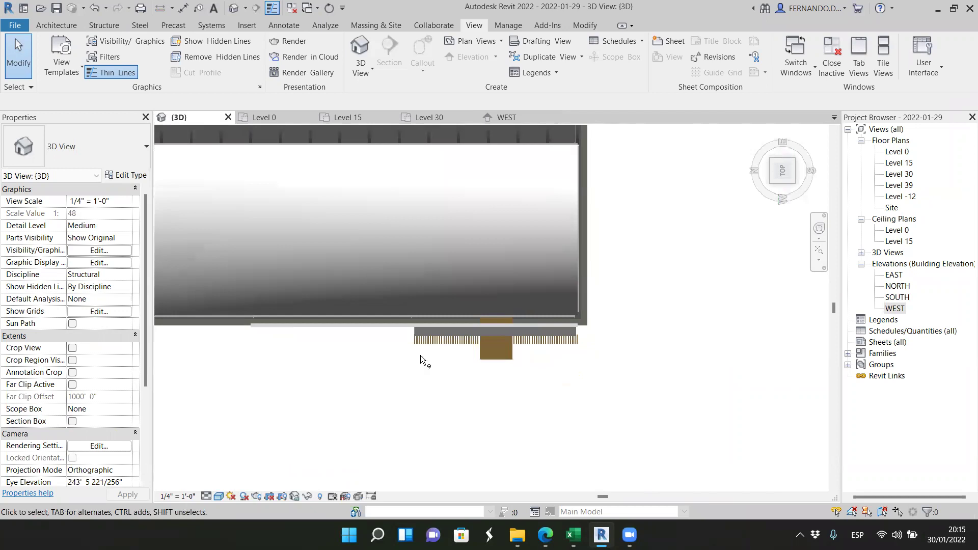
scroll(399, 356, "down", 6)
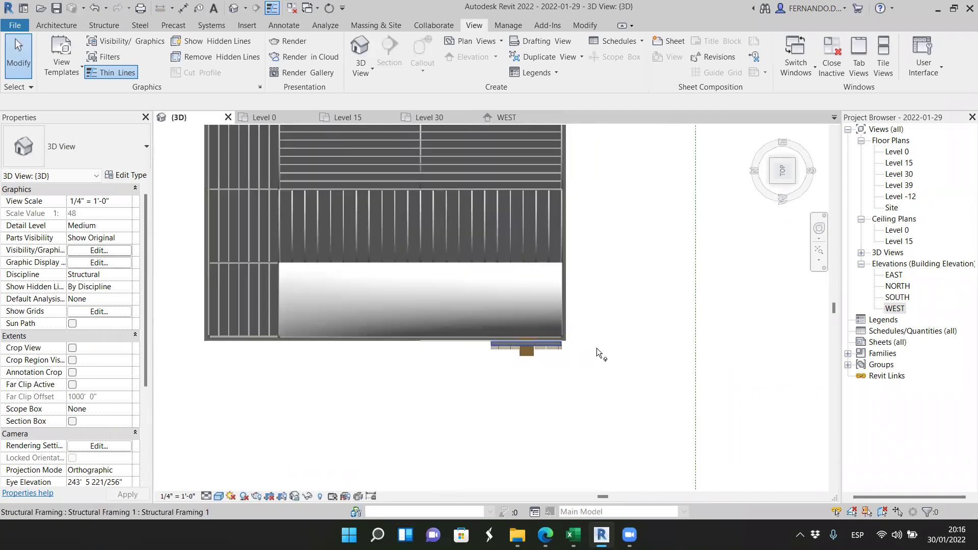
scroll(475, 276, "down", 3)
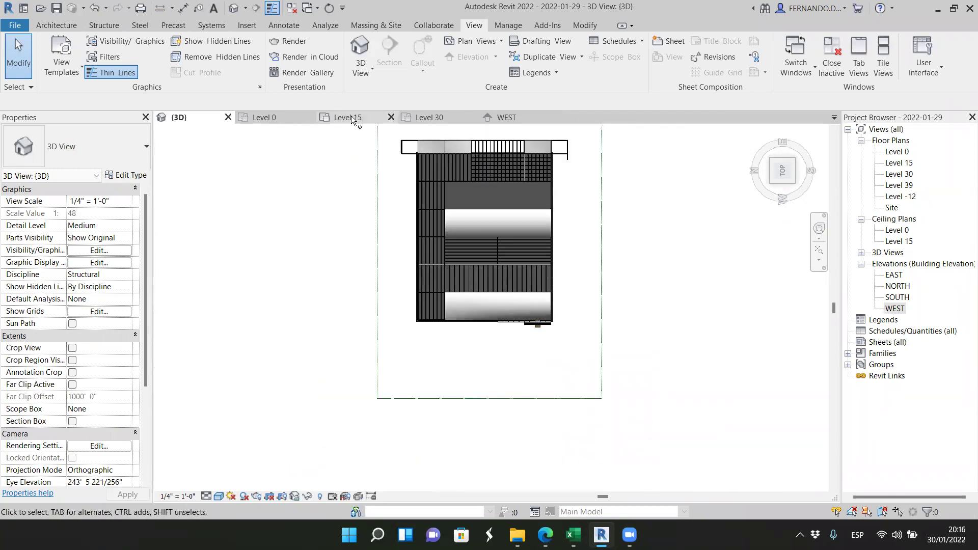
In the Level 0 floor plan, start an in-place mass named Mass 1 near the slatted panel on the west facade
left_click(272, 116)
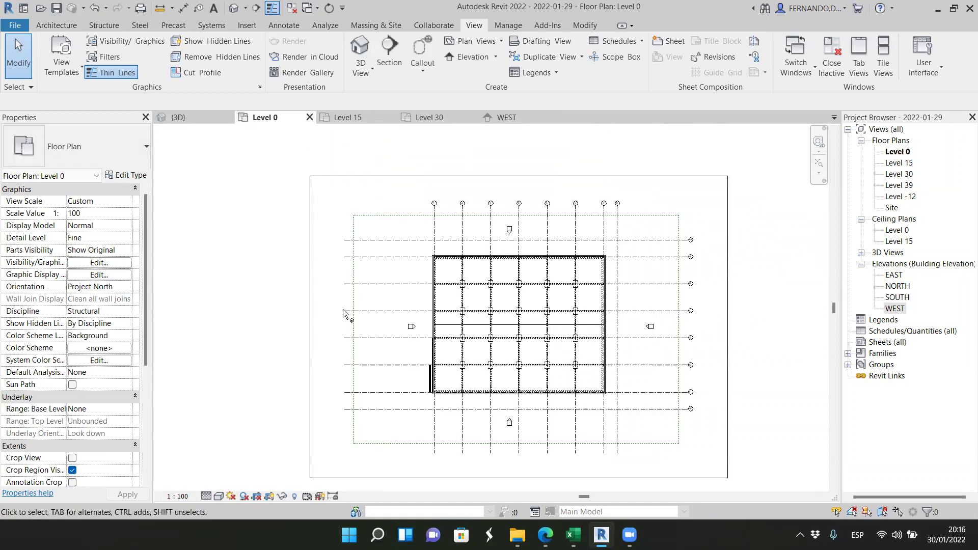
scroll(561, 417, "up", 3)
scroll(418, 253, "up", 5)
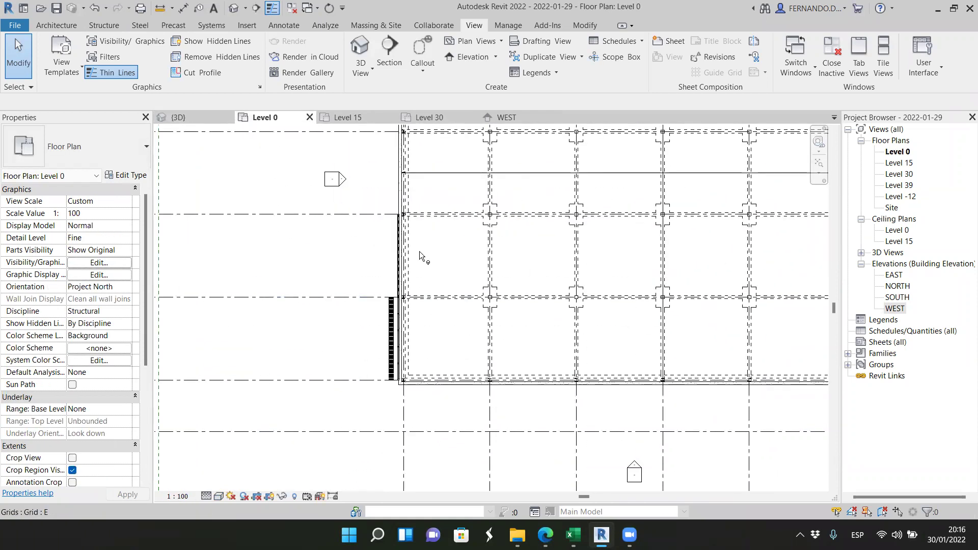
scroll(391, 255, "up", 2)
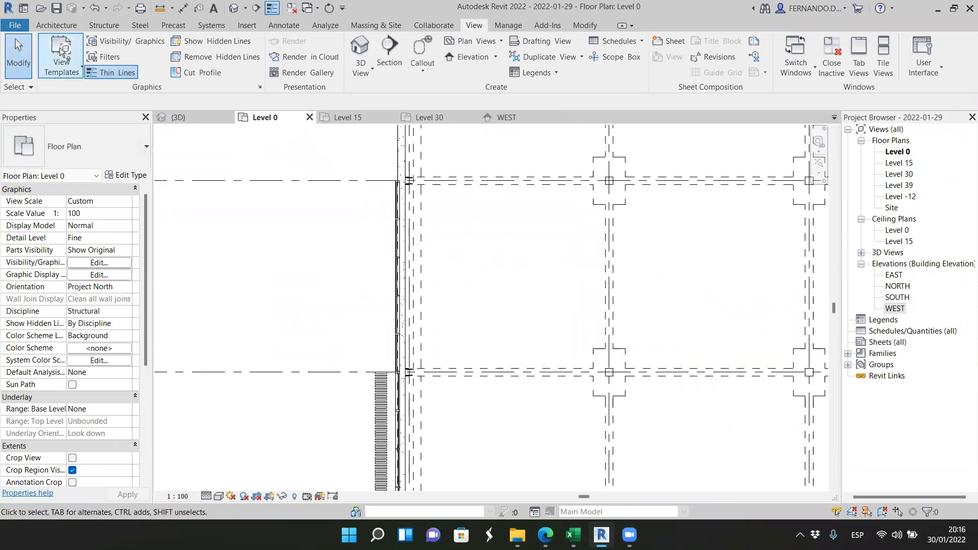
left_click(384, 26)
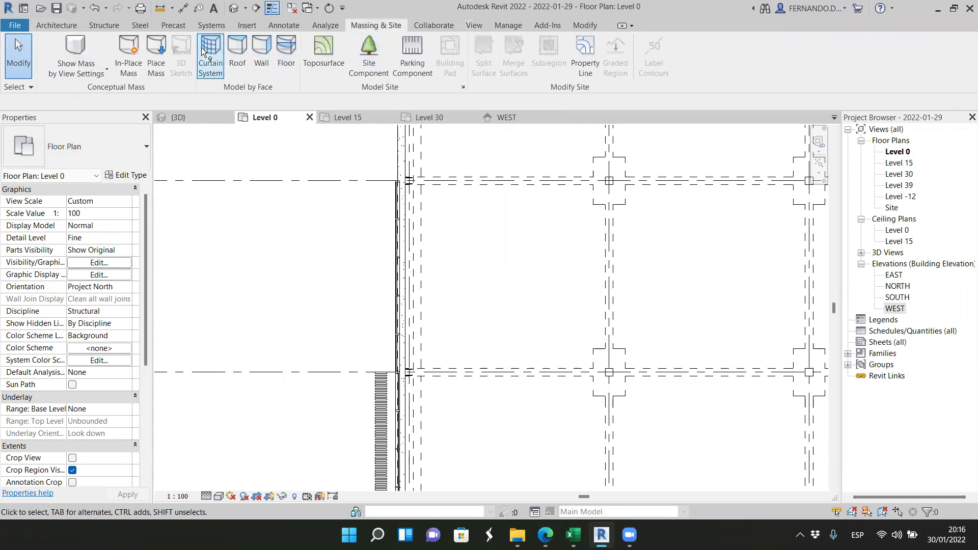
left_click(130, 49)
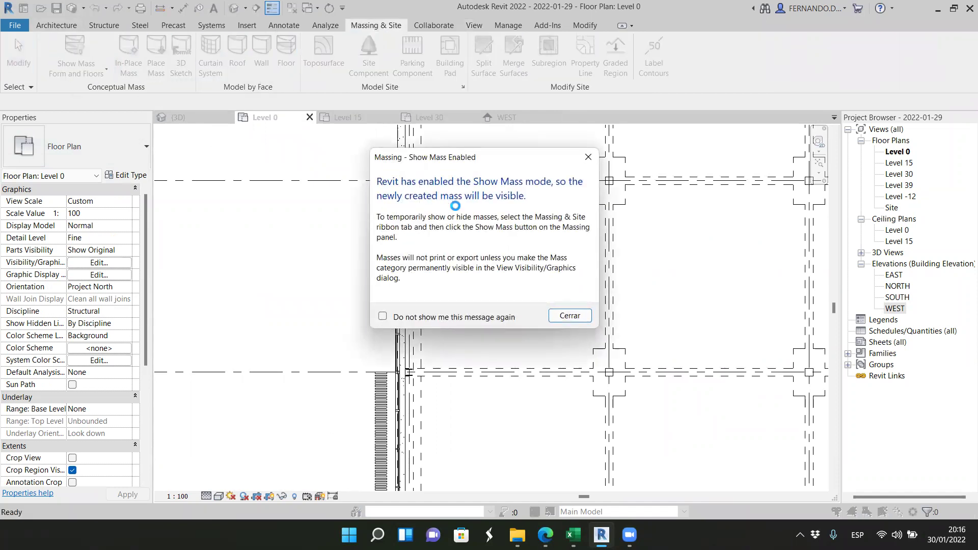
left_click(555, 311)
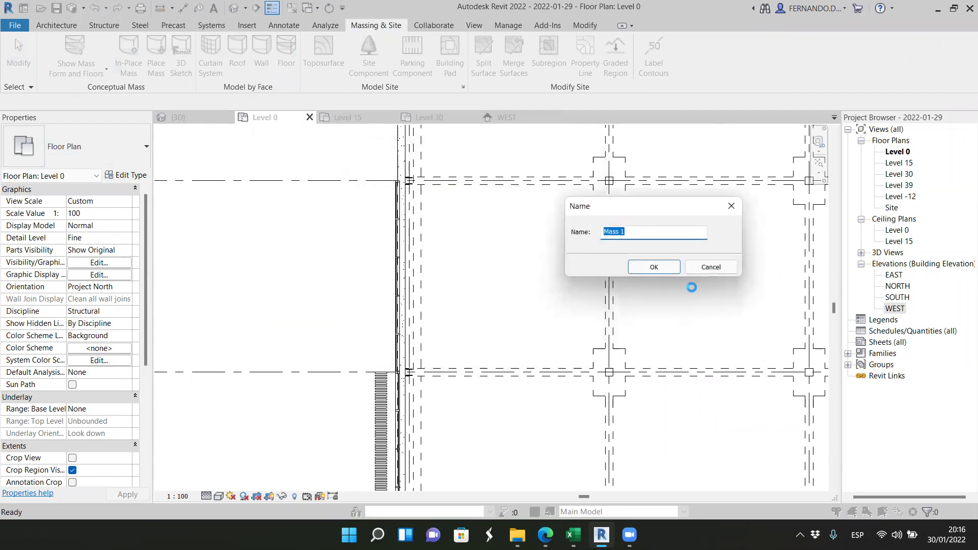
left_click(674, 267)
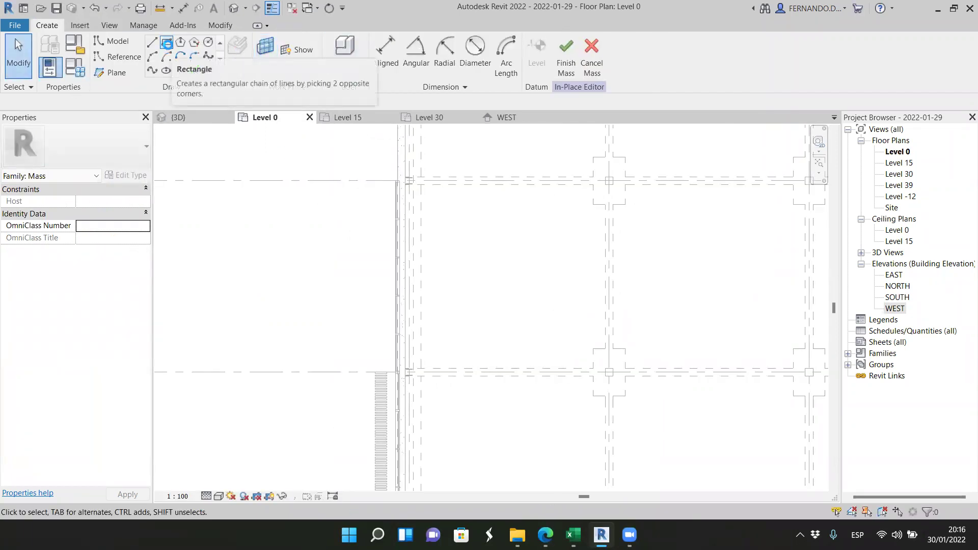
Draw a straight model line about 24'-1" from the slatted panel at grid E to grid D, continued about 3'-0" outward along grid D
left_click(152, 42)
scroll(334, 310, "up", 2)
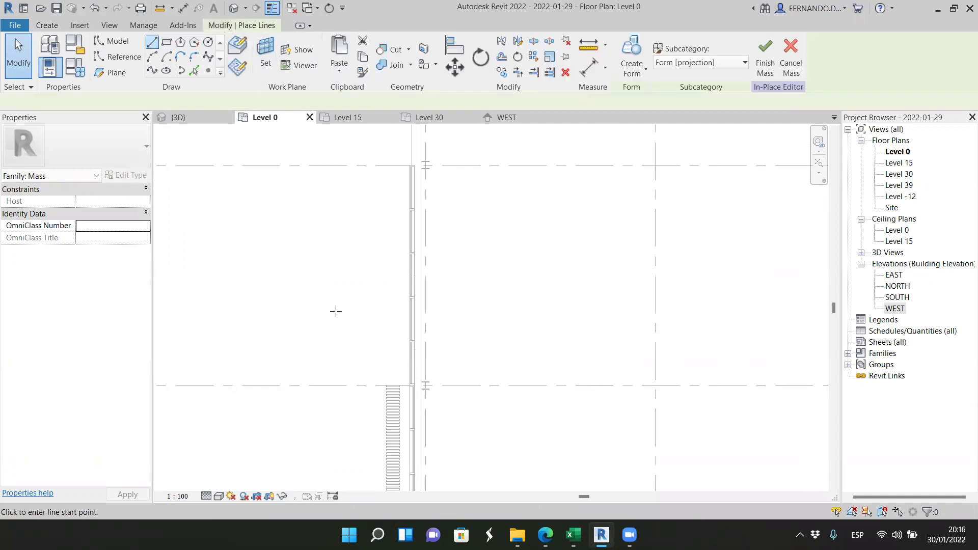
scroll(391, 385, "up", 3)
left_click(423, 409)
scroll(428, 408, "down", 4)
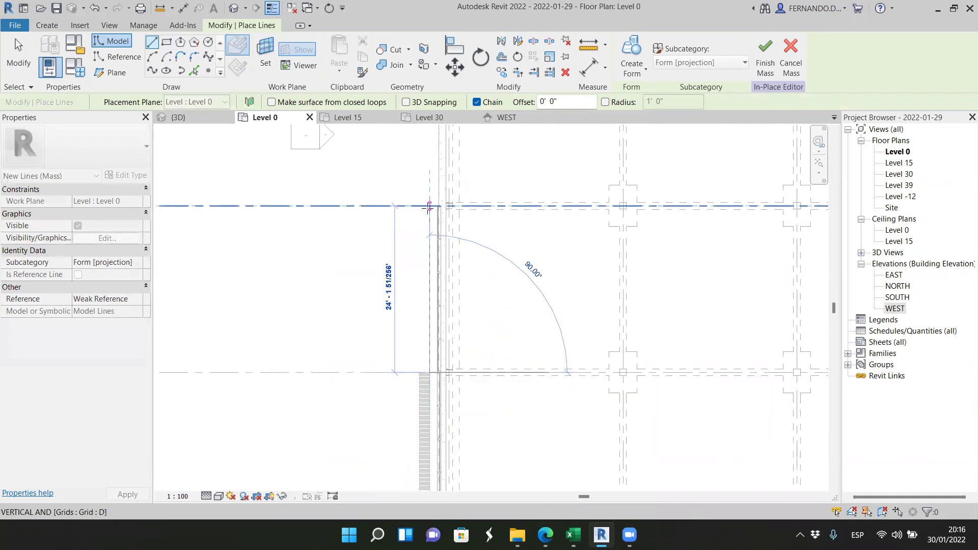
left_click(428, 206)
scroll(428, 206, "up", 2)
left_click(407, 204)
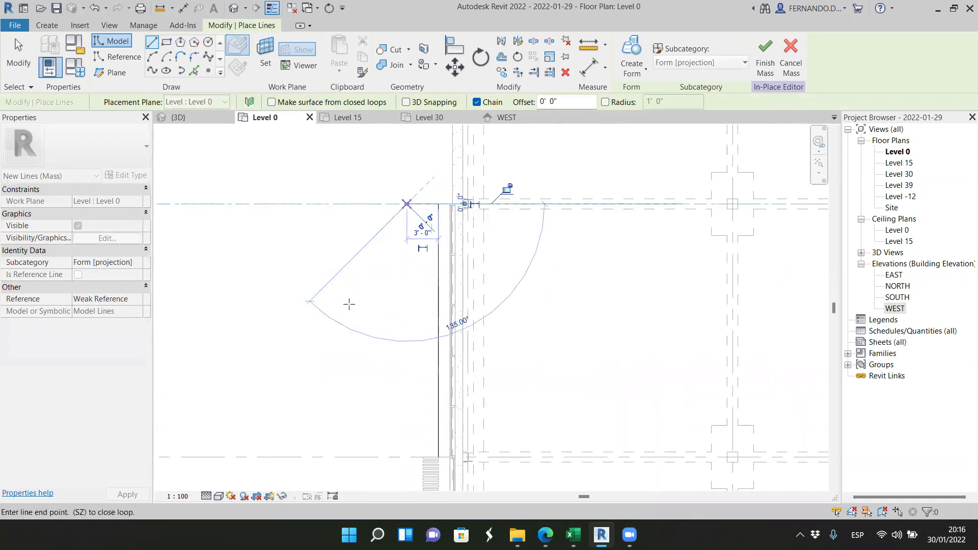
Draw a spline from the outer end of the 3'-0" line, bulging outward and curving back to just short of grid E
left_click(208, 59)
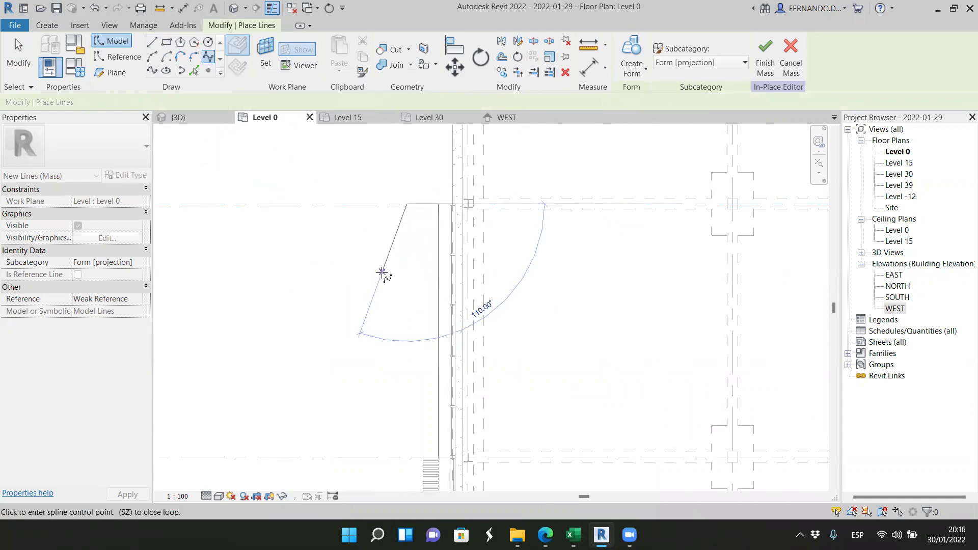
left_click(381, 272)
left_click(393, 320)
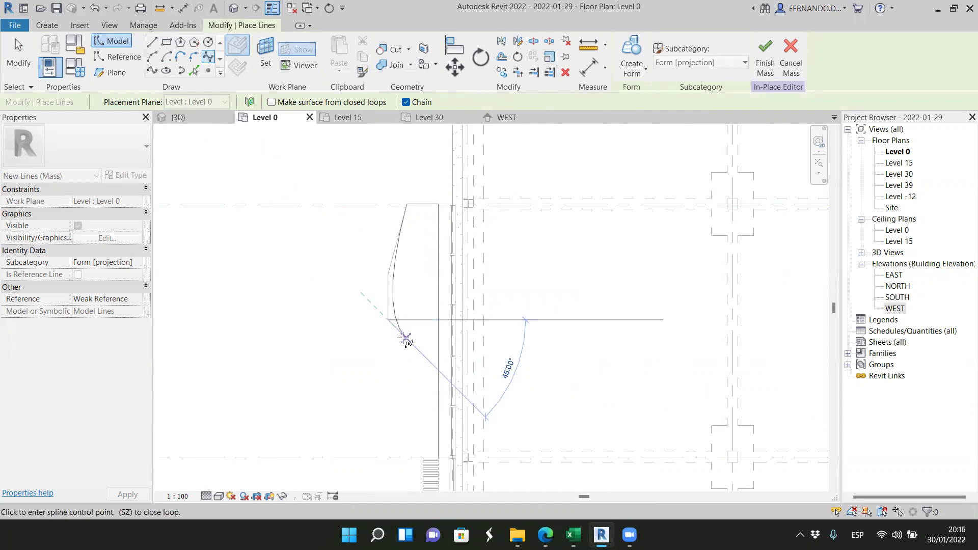
left_click(414, 369)
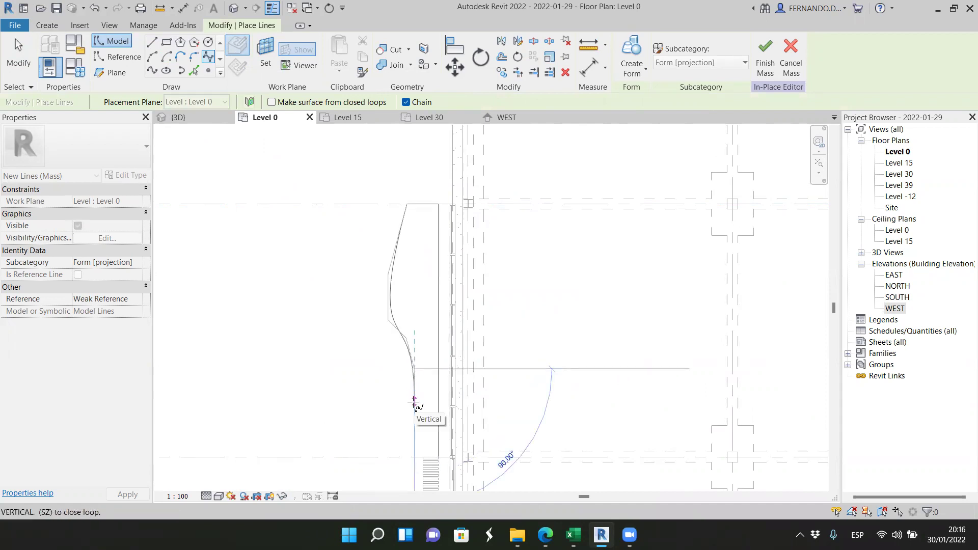
scroll(421, 423, "up", 4)
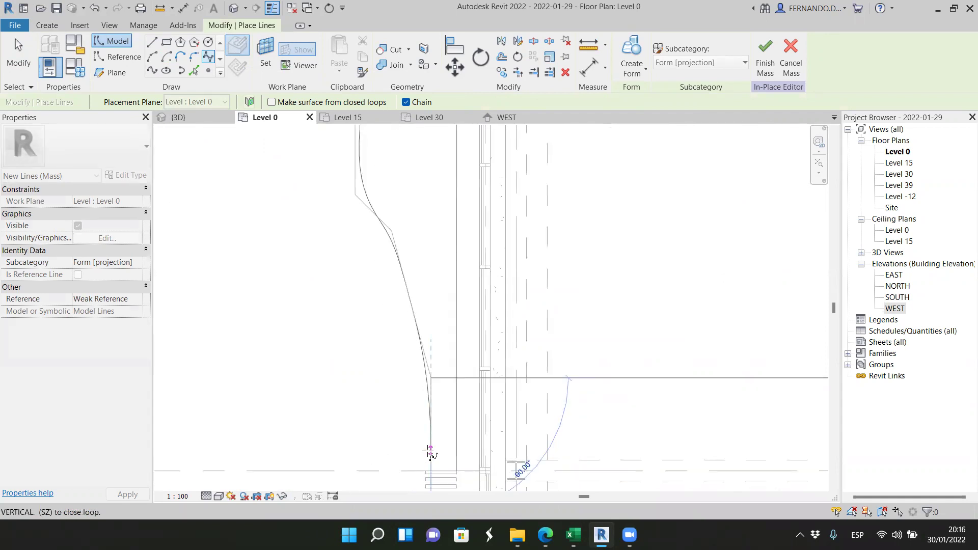
left_click(430, 451)
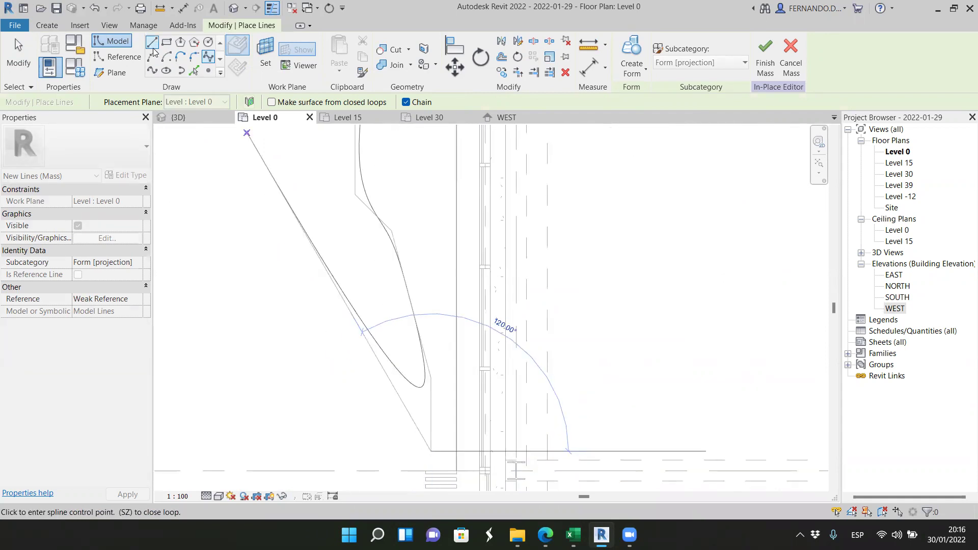
Close the Level 0 profile with a short line down to grid E and one about 1'-2 1/2" along it to the straight side
key("Escape")
left_click(431, 451)
scroll(434, 465, "up", 3)
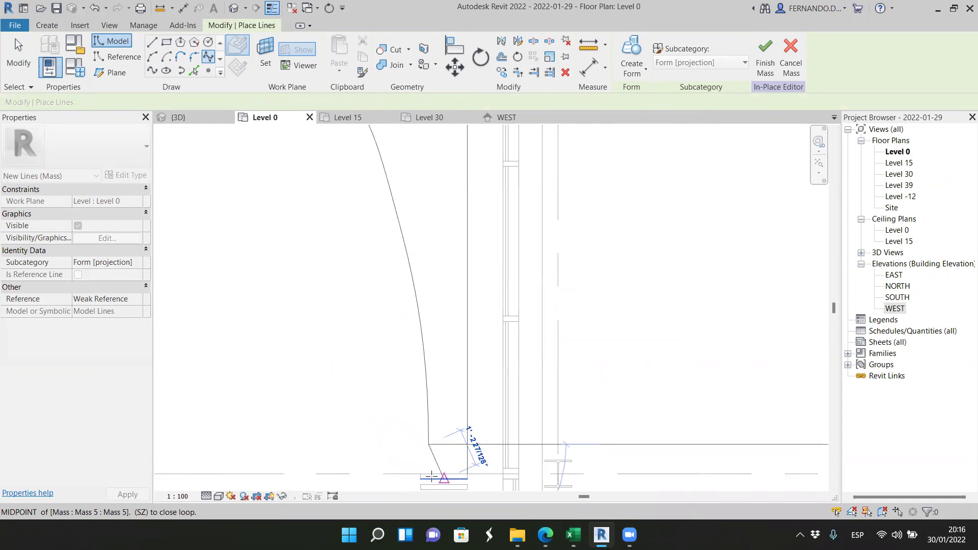
left_click(428, 474)
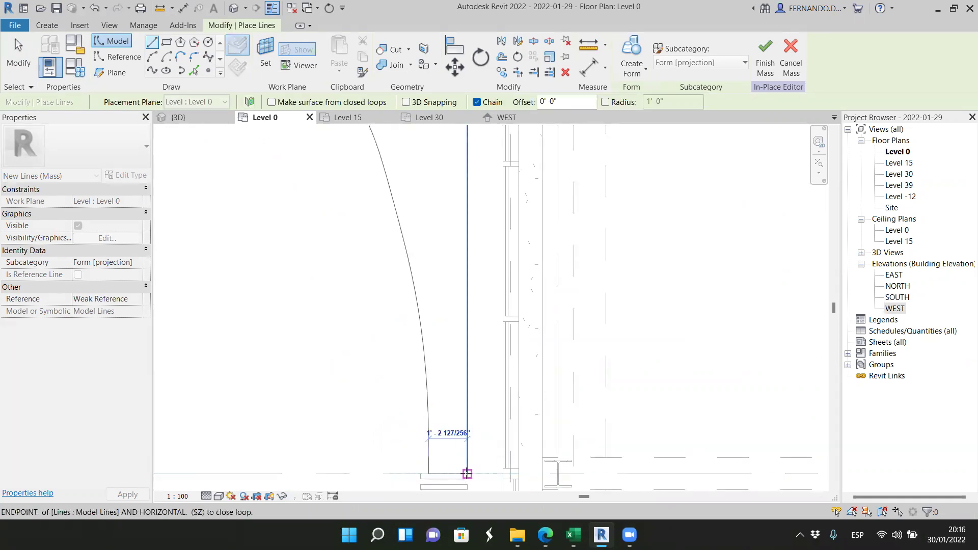
left_click(467, 474)
scroll(259, 380, "down", 3)
key("Escape")
key("Escape")
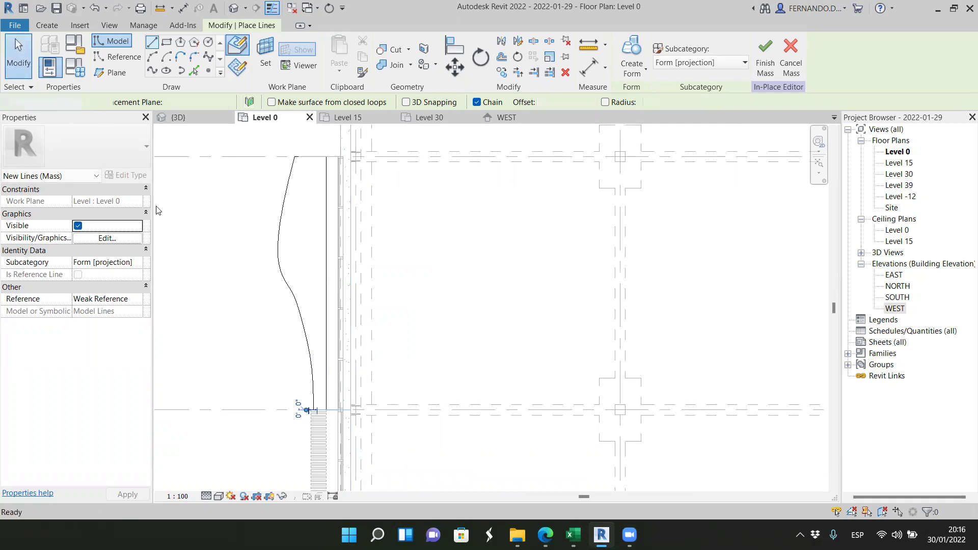
Inspect the curved profile at the base of the curtain wall in the 3D view
left_click(198, 117)
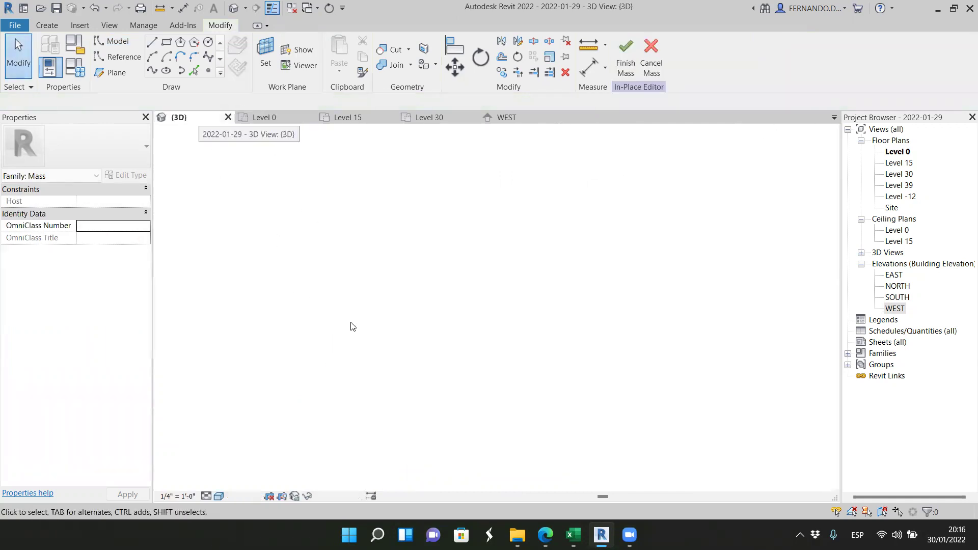
scroll(507, 355, "down", 1)
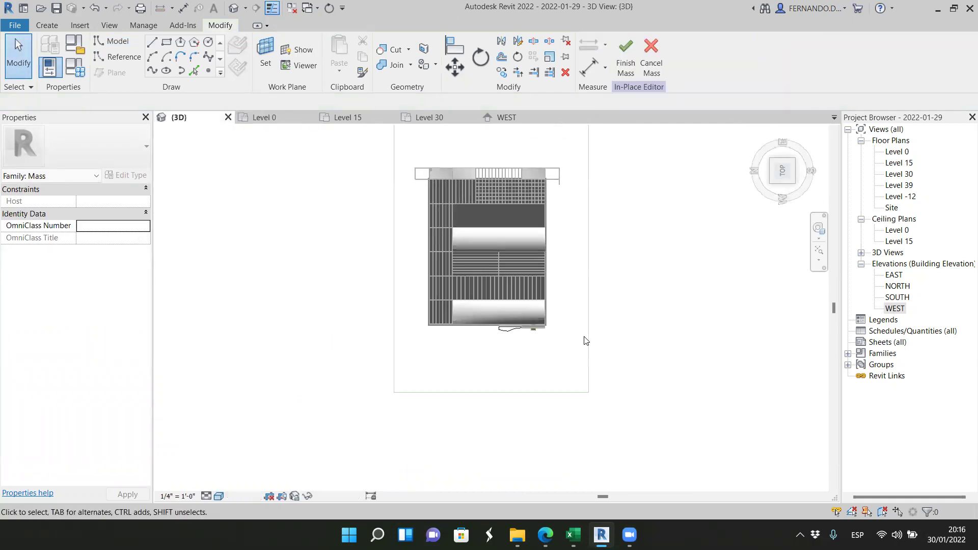
left_click(785, 191)
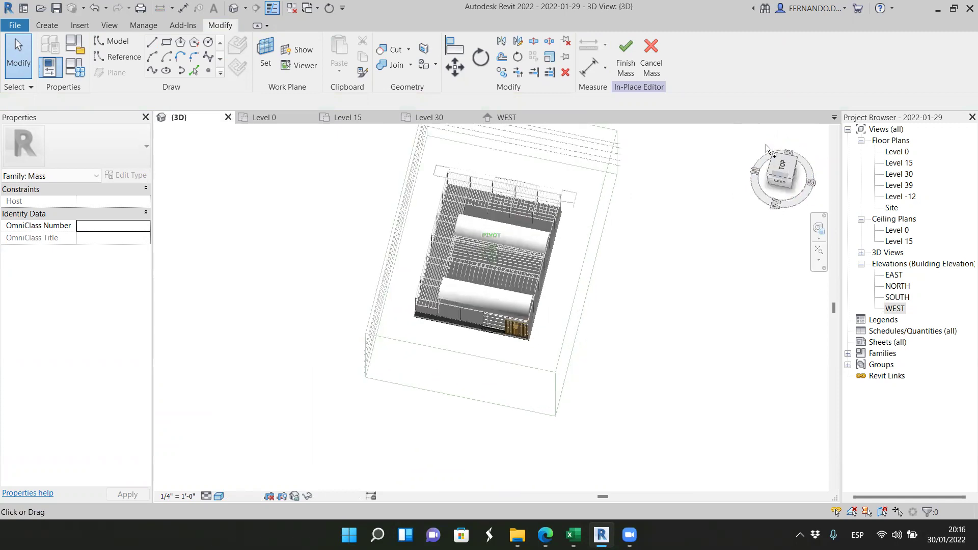
scroll(441, 310, "up", 8)
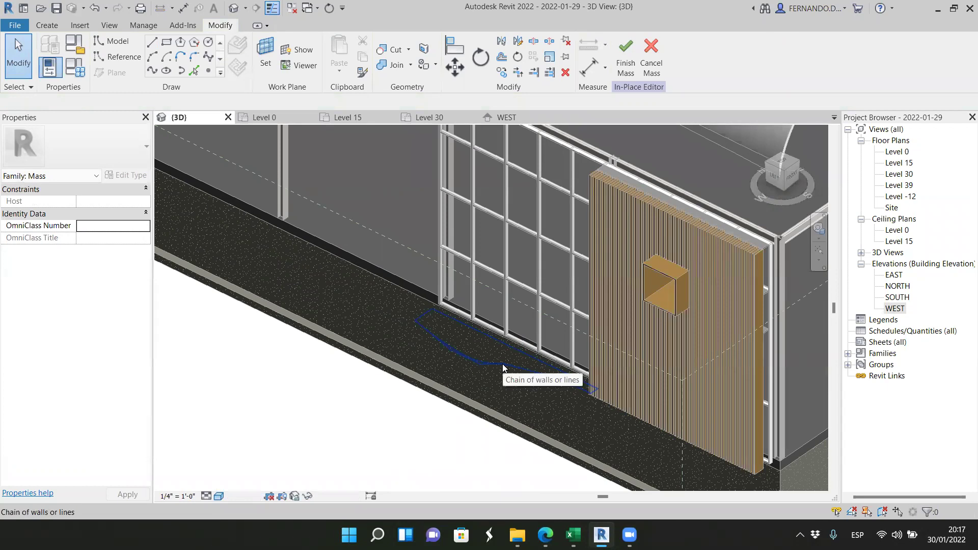
scroll(471, 395, "down", 5)
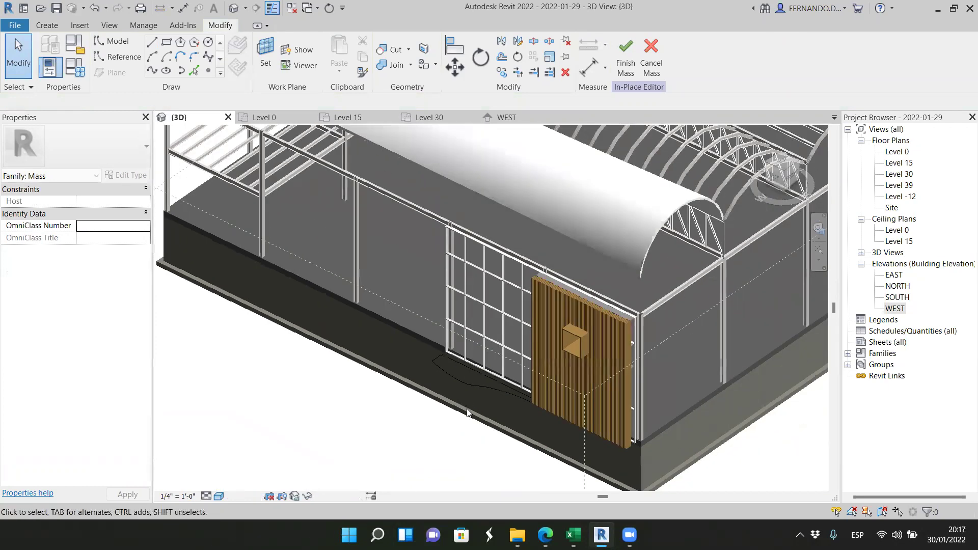
On Level 30, draw a straight model line from the slatted panel at grid E to grid D, continued by a short line outward along grid D
left_click(444, 116)
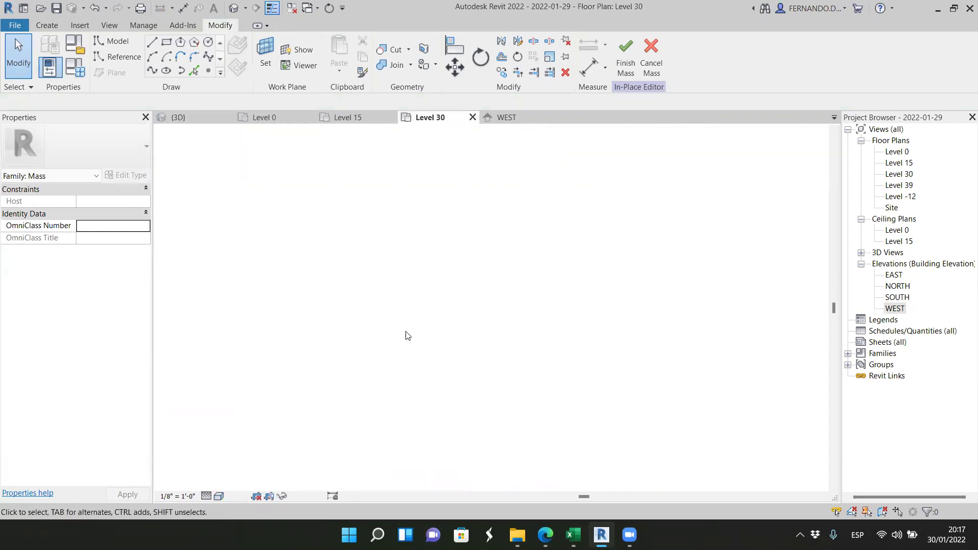
scroll(387, 324, "up", 5)
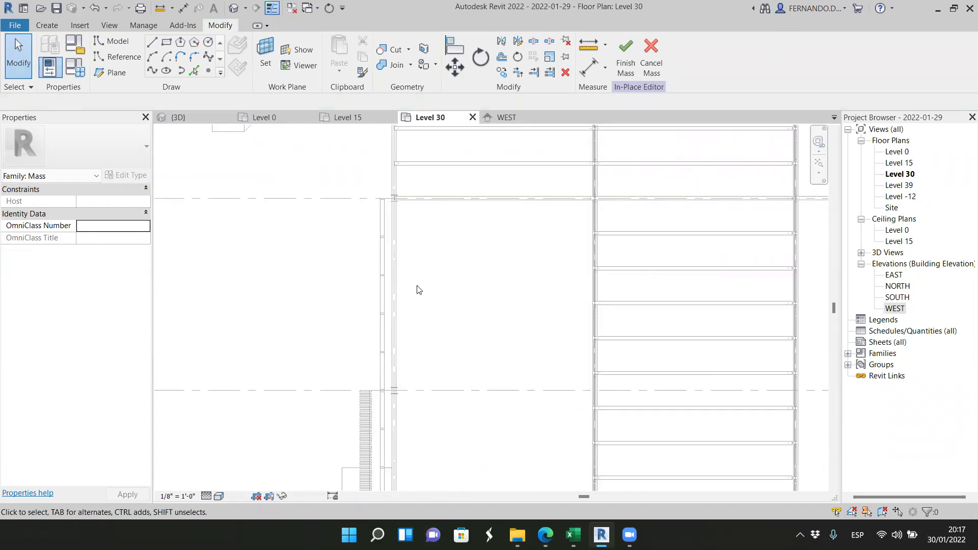
left_click(152, 43)
scroll(369, 382, "up", 3)
scroll(377, 407, "up", 2)
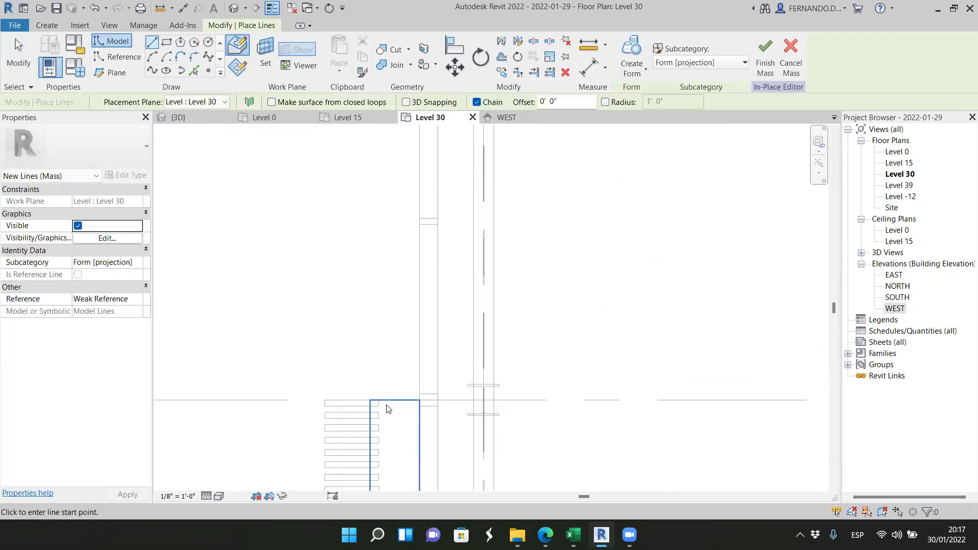
left_click(379, 403)
scroll(399, 423, "down", 5)
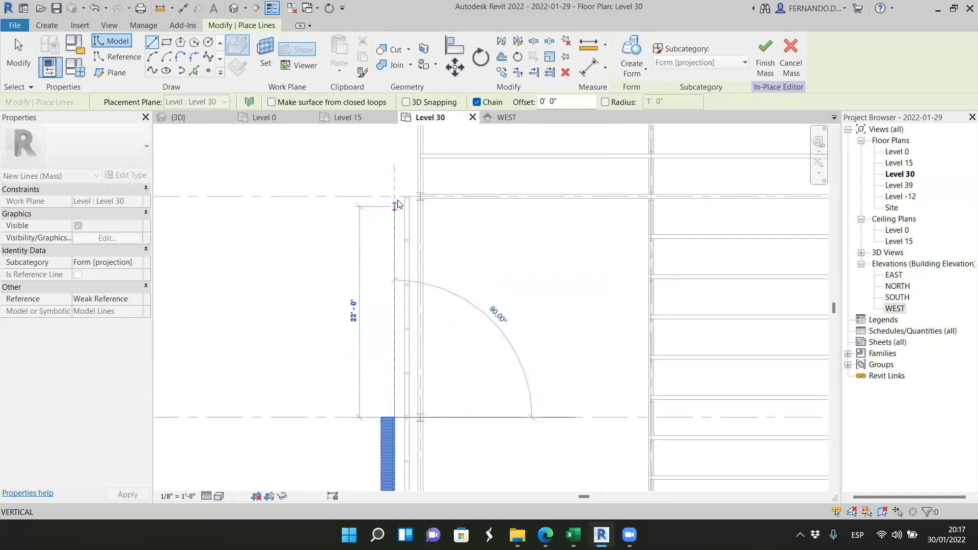
left_click(396, 197)
left_click(381, 198)
Draw a spline on Level 30 from the short line's outer end, curving outward and running back to just short of grid E
left_click(208, 58)
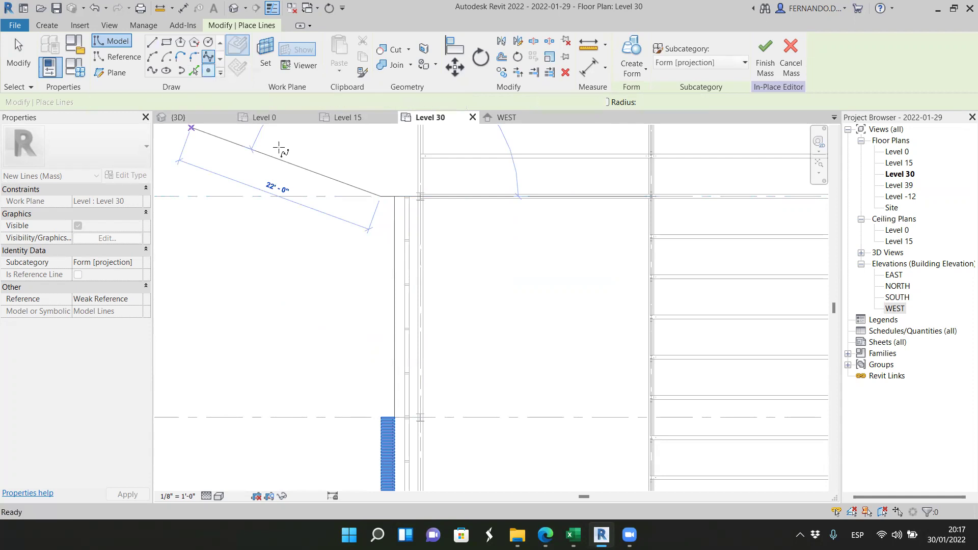
left_click(368, 255)
left_click(359, 266)
left_click(364, 334)
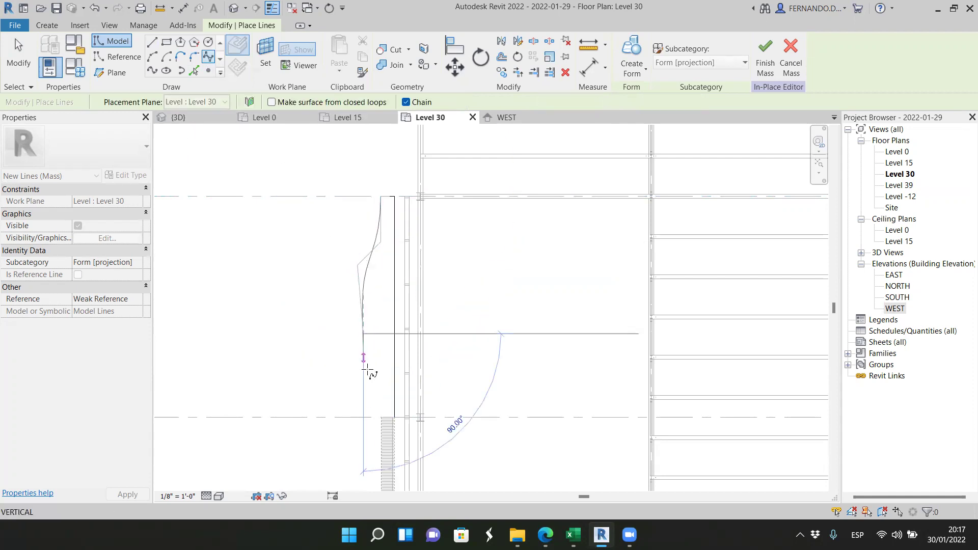
left_click(365, 385)
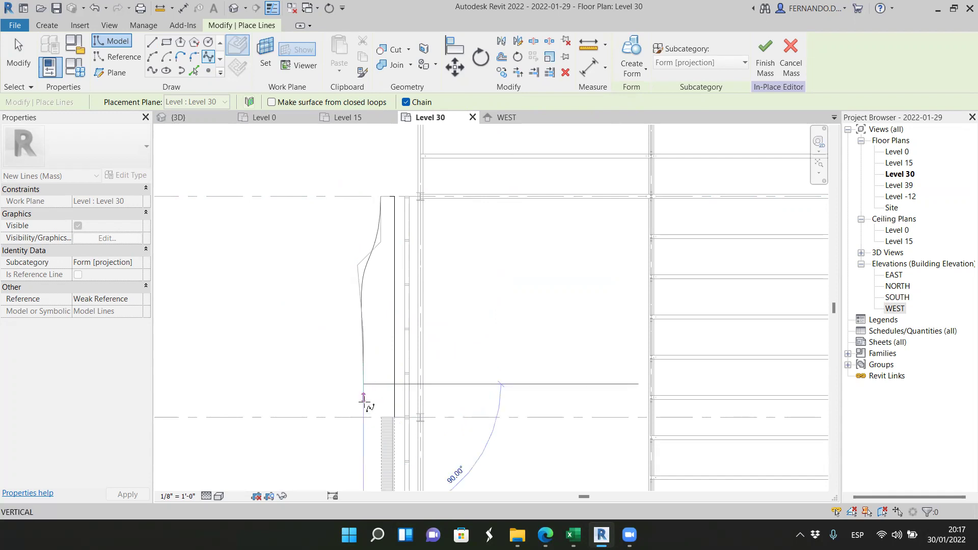
scroll(367, 400, "up", 2)
left_click(370, 413)
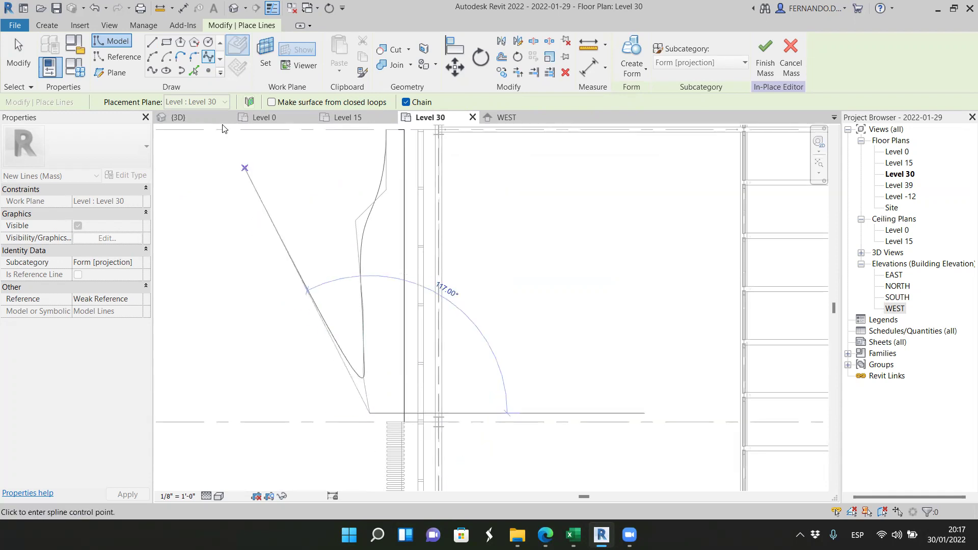
Close the Level 30 profile with straight lines from the spline's end down to grid E and along it to the slatted panel corner
scroll(352, 420, "up", 2)
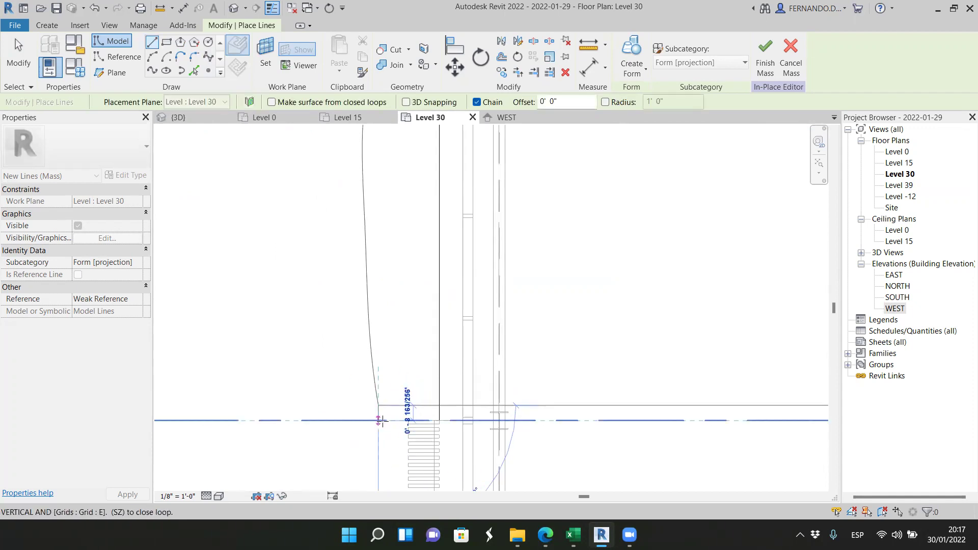
scroll(381, 421, "up", 3)
left_click(377, 419)
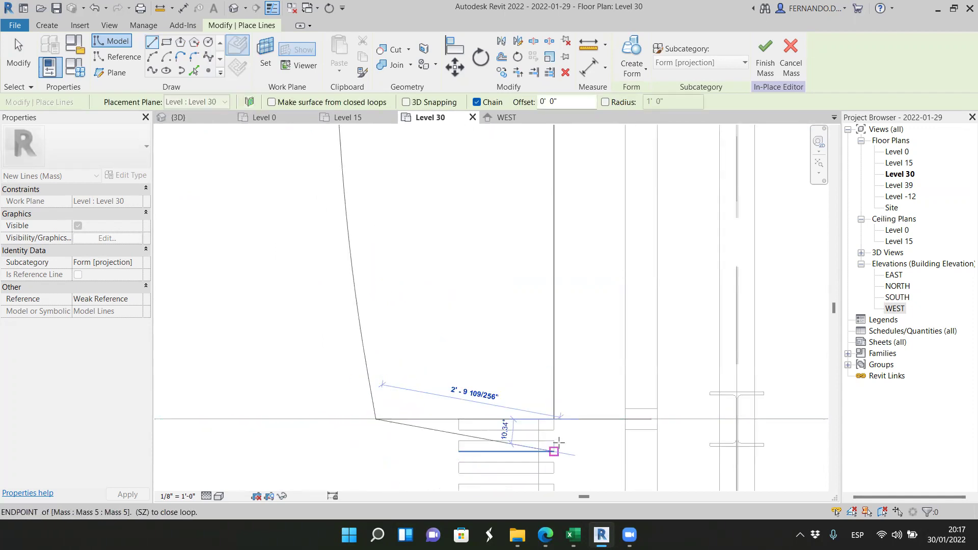
left_click(554, 419)
scroll(383, 390, "down", 5)
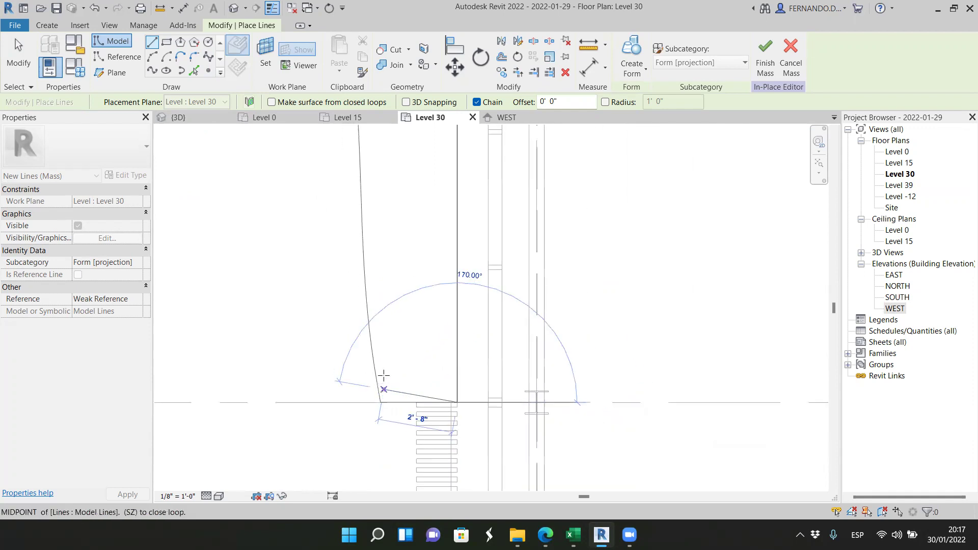
left_click(17, 40)
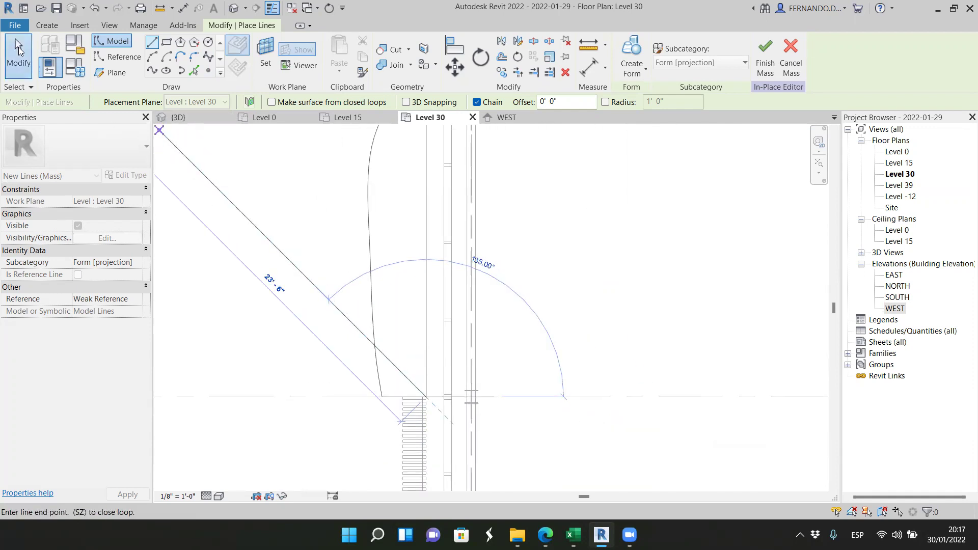
Create a solid form from the closed curved profiles on Level 30 and Level 0
left_click(178, 117)
scroll(541, 294, "up", 3)
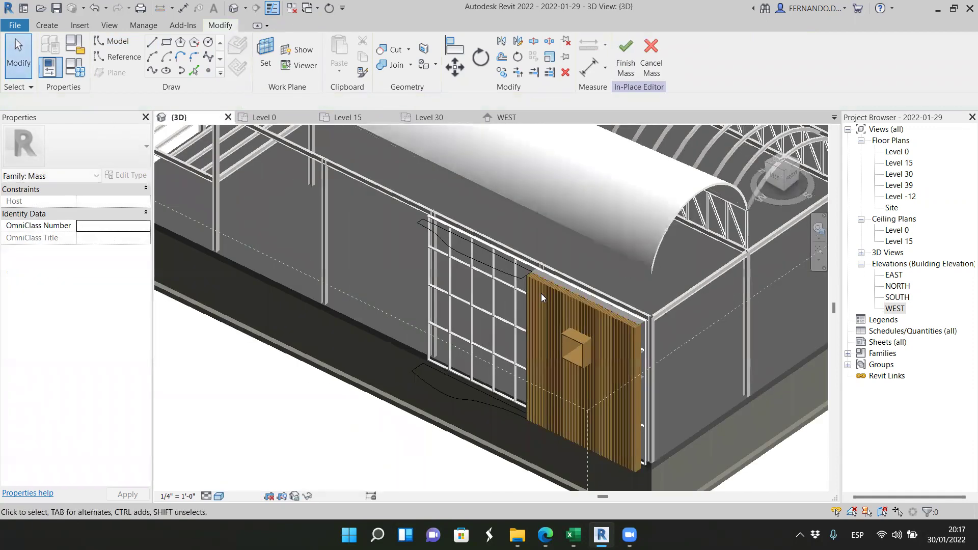
key("Tab")
scroll(367, 201, "up", 2)
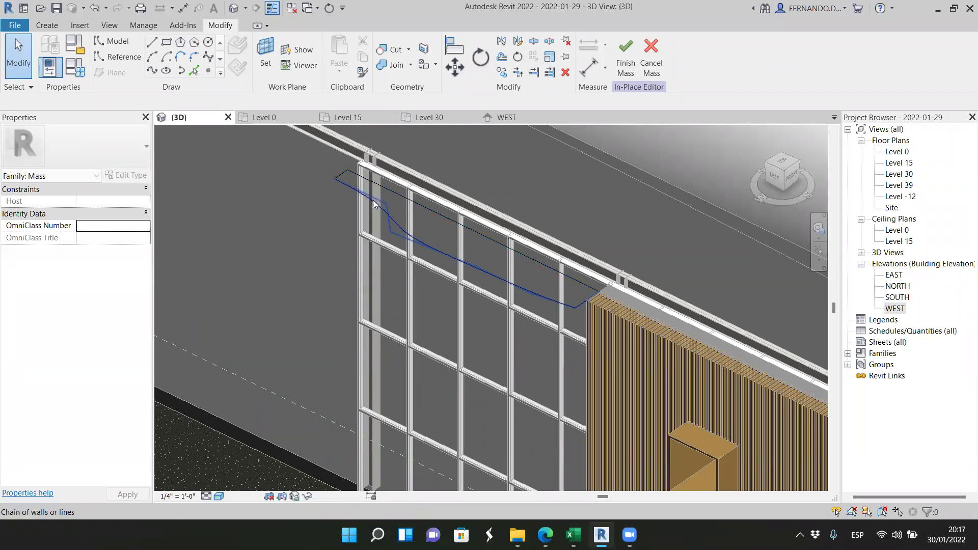
left_click(378, 207)
left_click(345, 175)
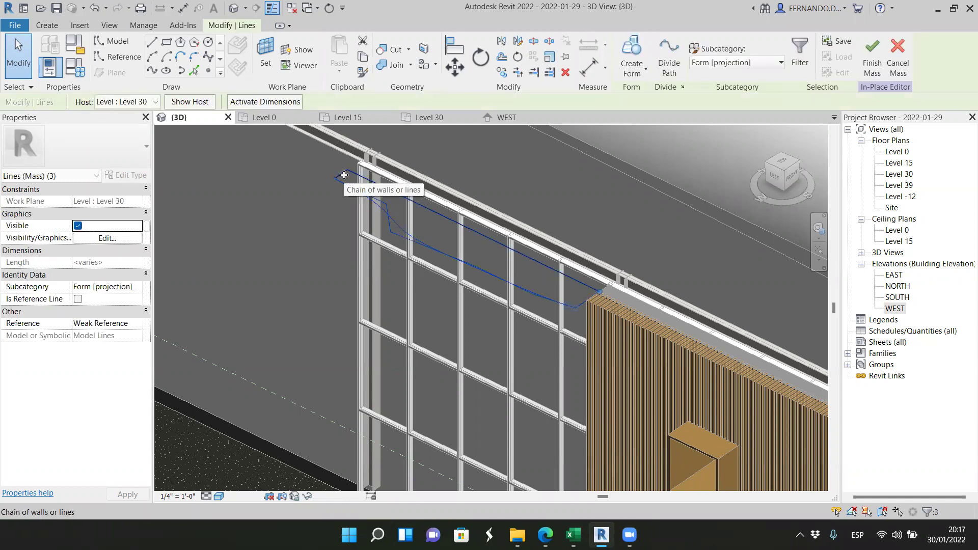
left_click(345, 175)
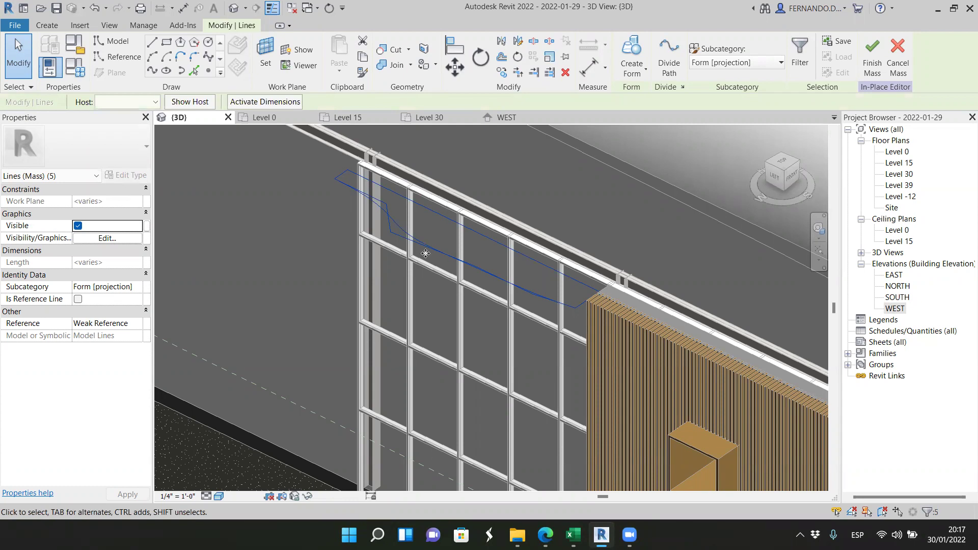
scroll(419, 225, "down", 5)
scroll(408, 395, "up", 5)
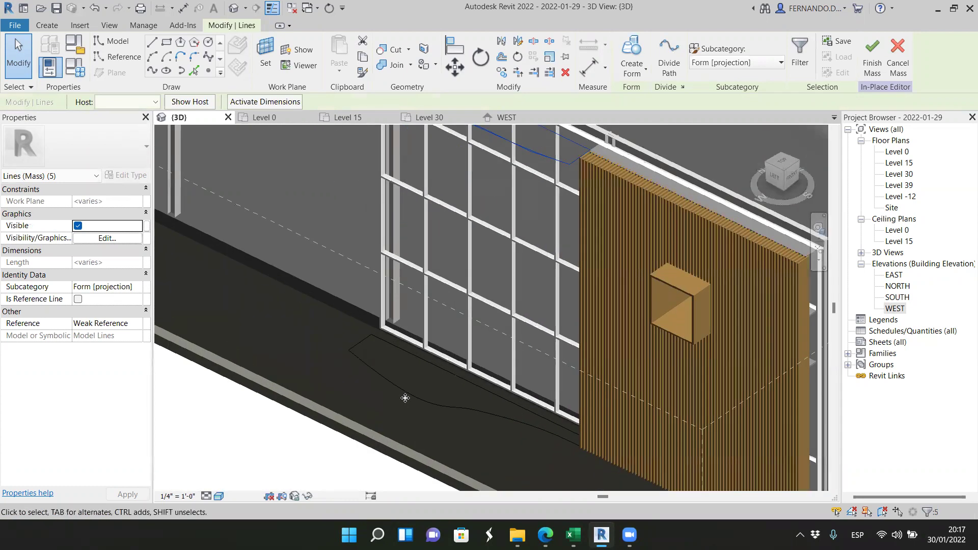
left_click(409, 393, "ctrl")
scroll(385, 365, "down", 3)
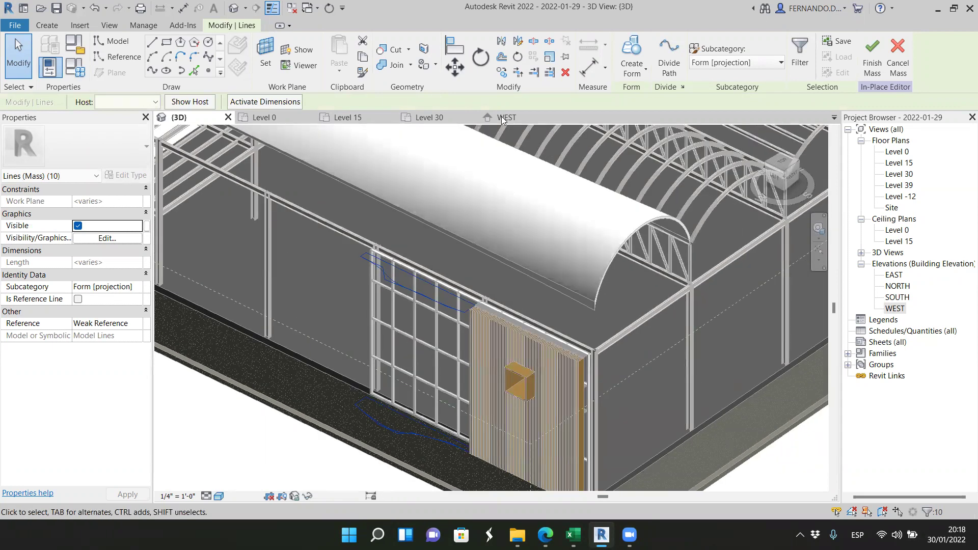
left_click(645, 78)
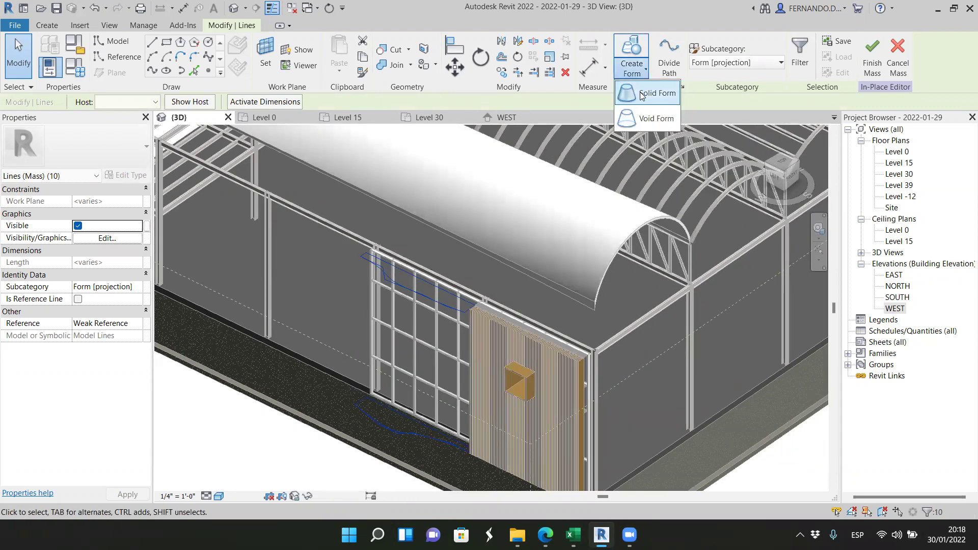
left_click(653, 93)
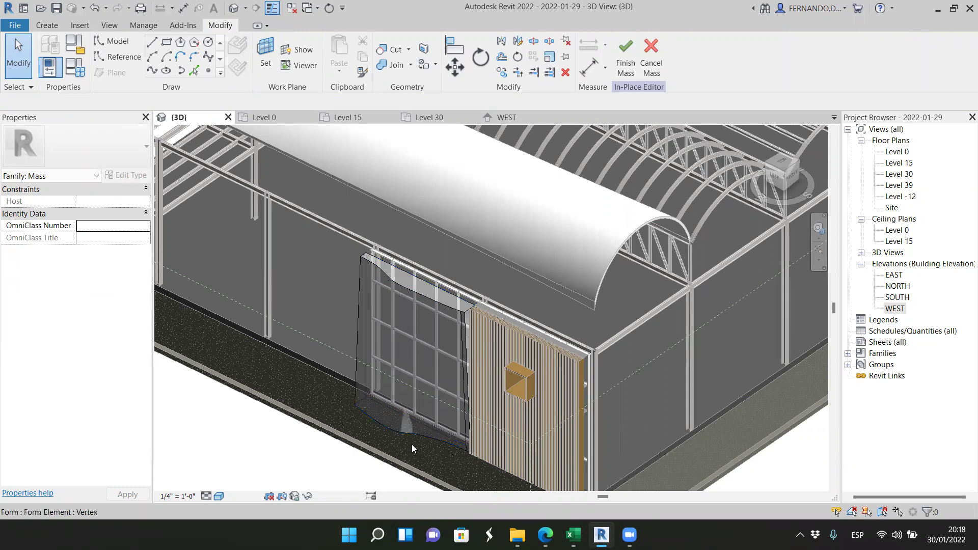
Orient the 3D view to the top of the mass and set the work plane to Level 0
scroll(412, 445, "up", 5)
scroll(428, 377, "down", 5)
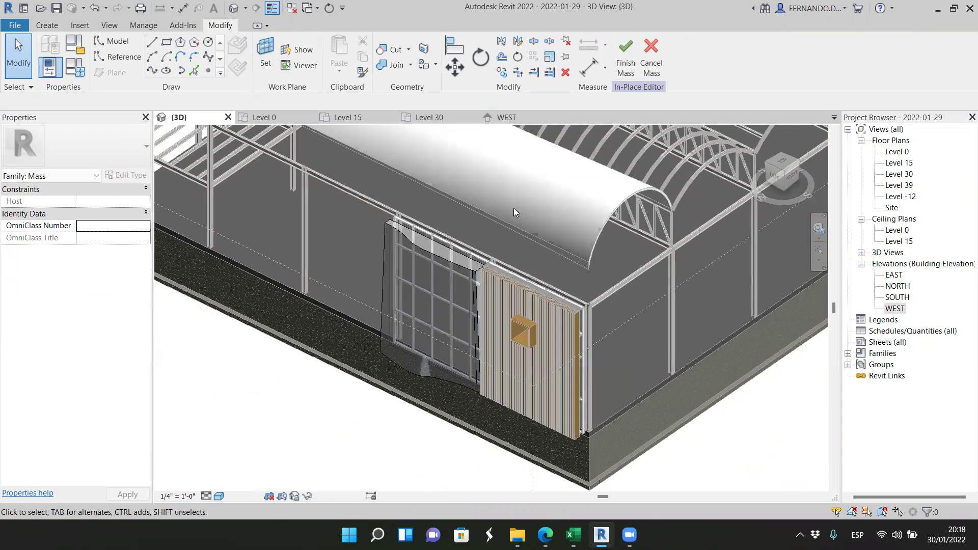
scroll(514, 208, "down", 2)
scroll(504, 212, "up", 1)
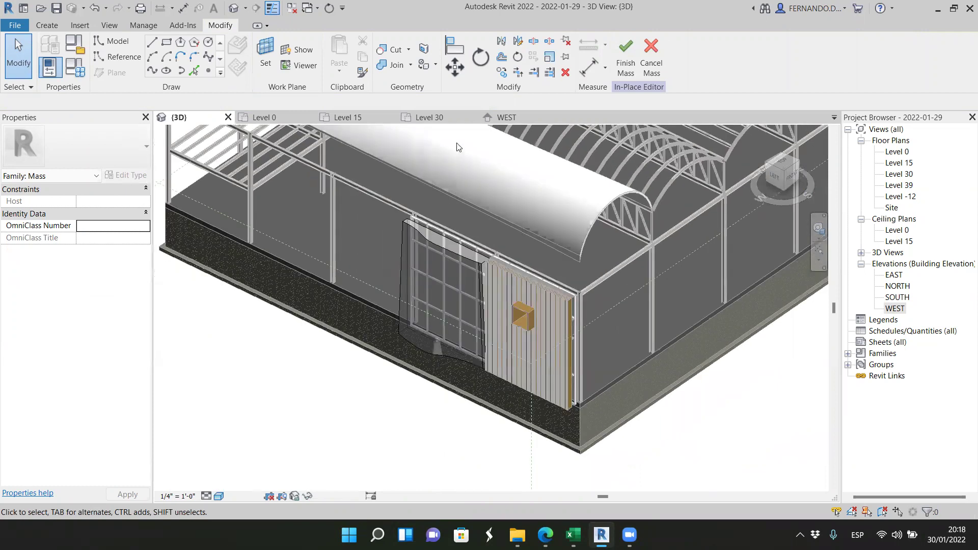
left_click(784, 162)
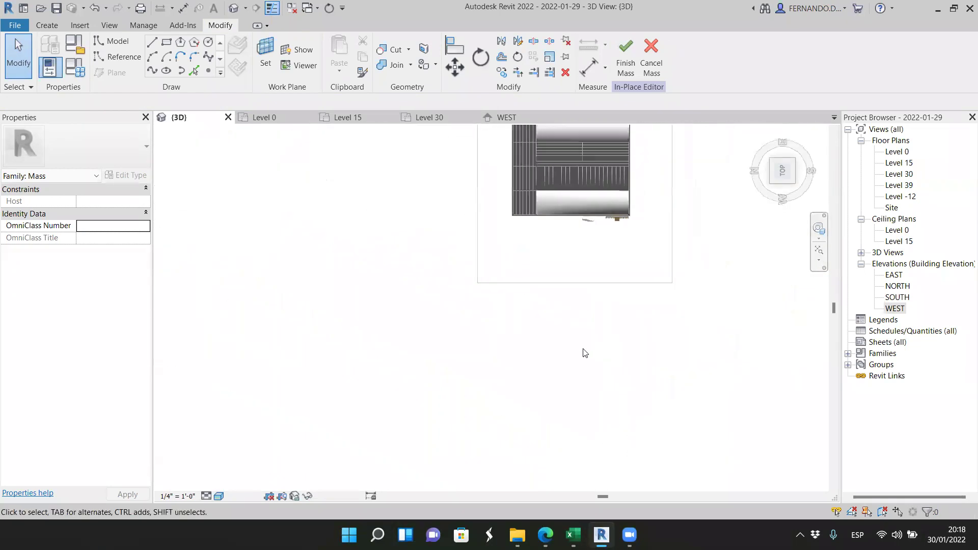
scroll(526, 402, "up", 7)
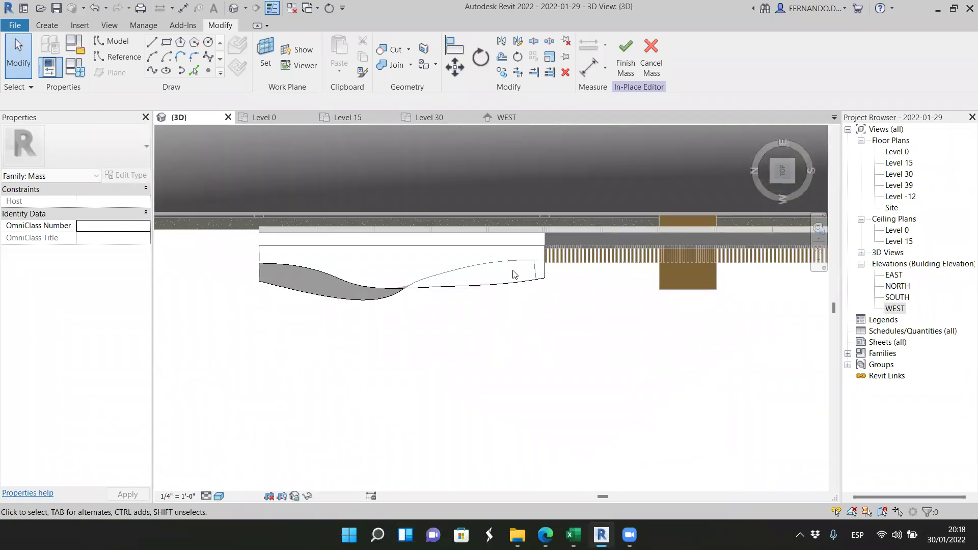
scroll(514, 274, "up", 3)
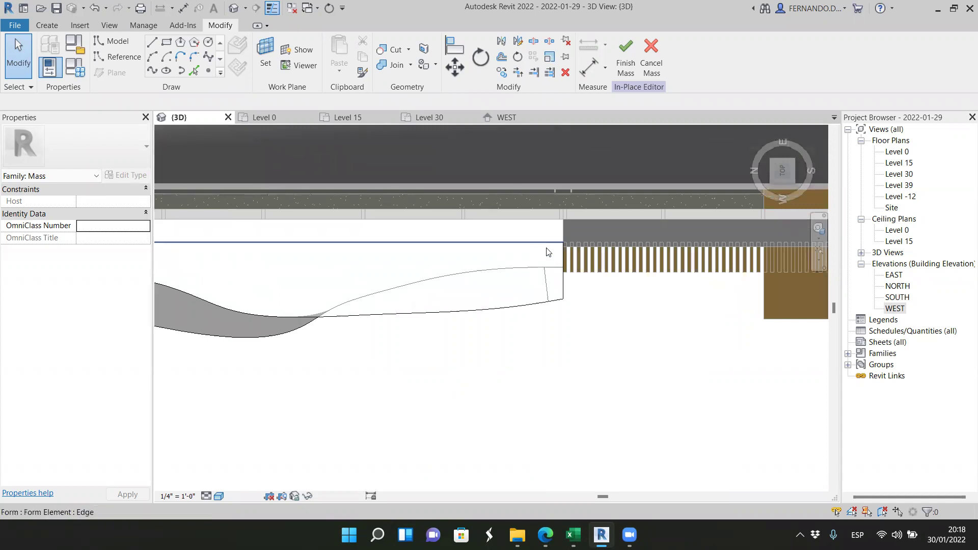
scroll(566, 256, "down", 1)
scroll(594, 262, "down", 2)
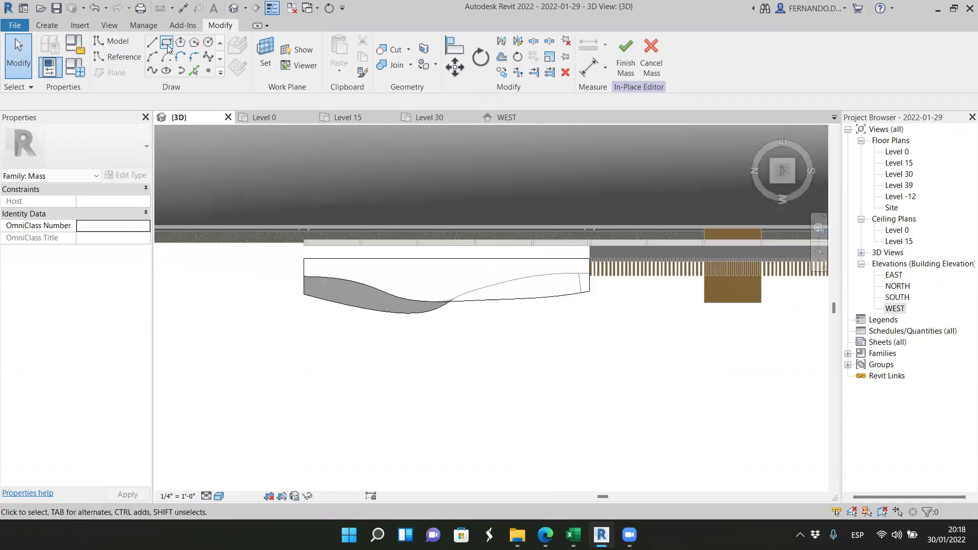
left_click(264, 58)
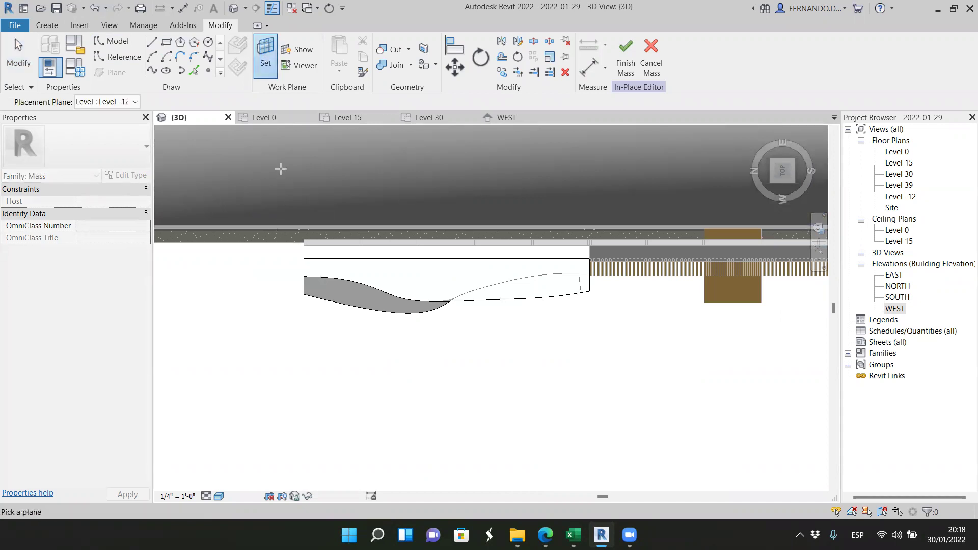
left_click(133, 102)
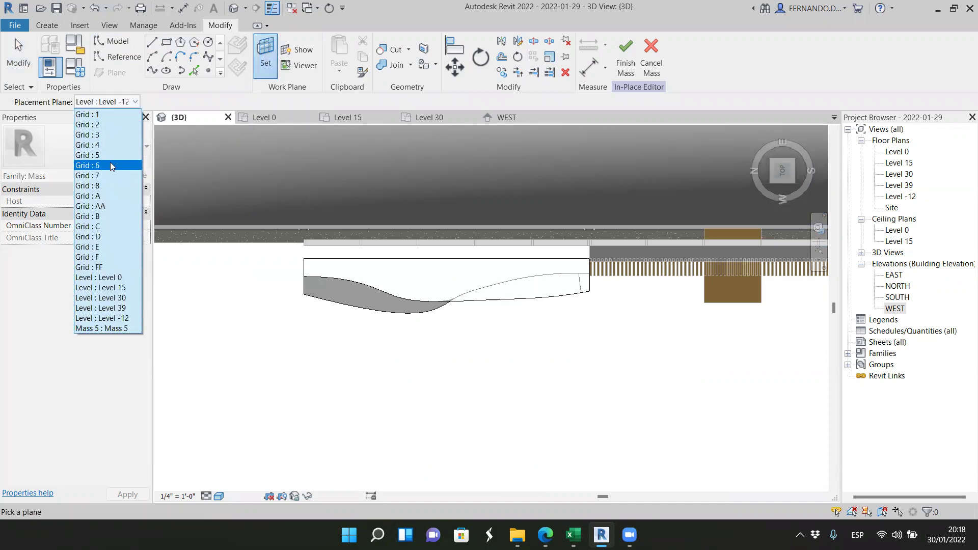
left_click(113, 276)
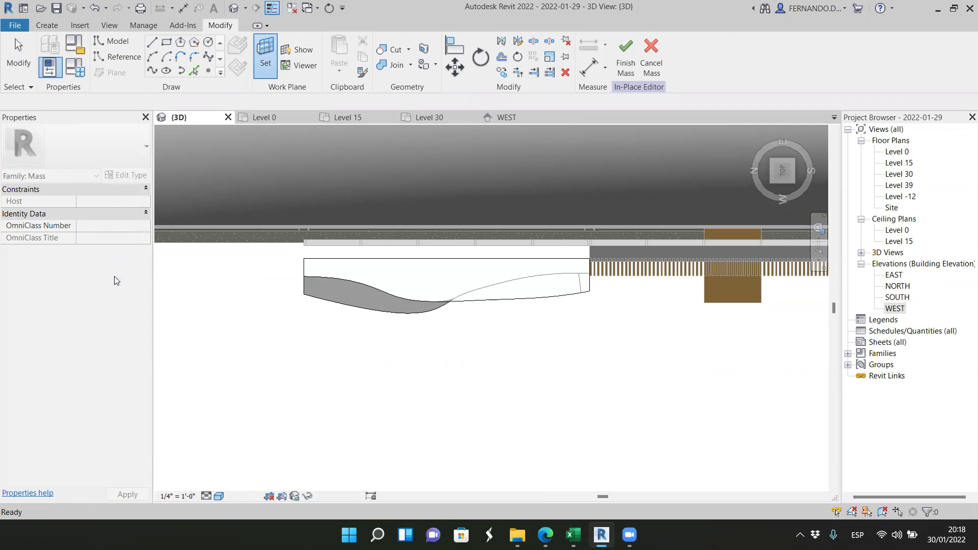
Draw a rectangle about 7" wide and 5' 4" long from the mass's straight-edge corner at its north end, extending outward past the curved face
left_click(167, 43)
scroll(328, 286, "up", 3)
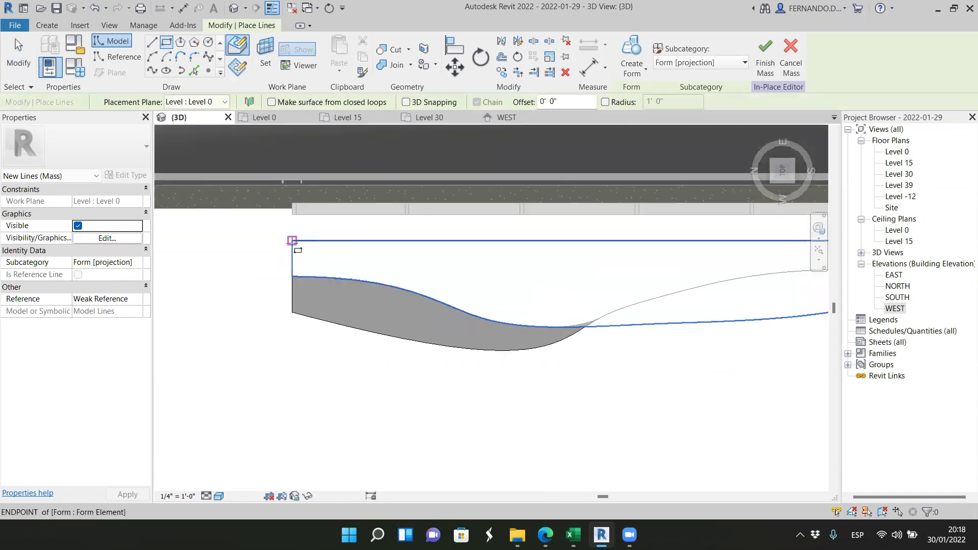
left_click(292, 241)
left_click(306, 368)
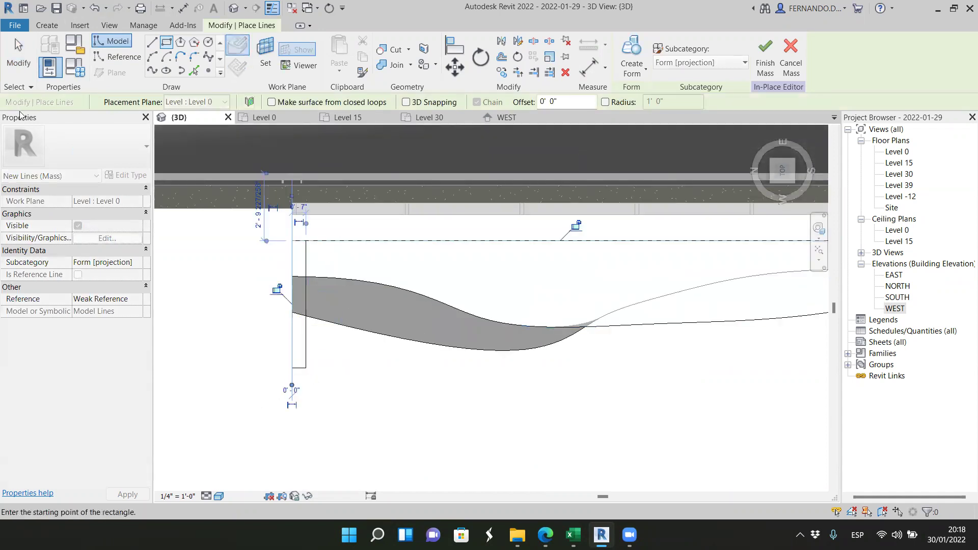
key("Escape")
key("Escape")
Set the width of the rectangle at the mass's north end to 2"
key("Tab")
left_click(306, 344)
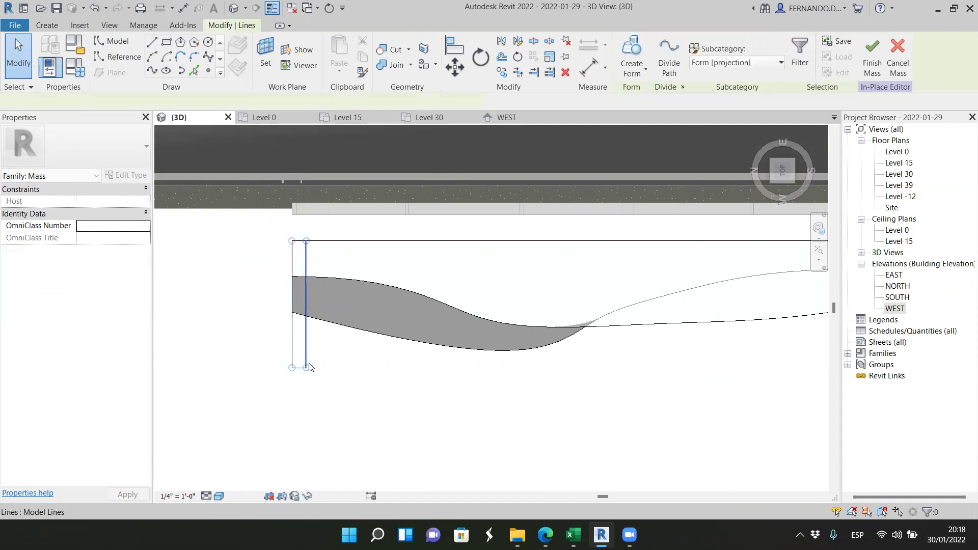
left_click(308, 335)
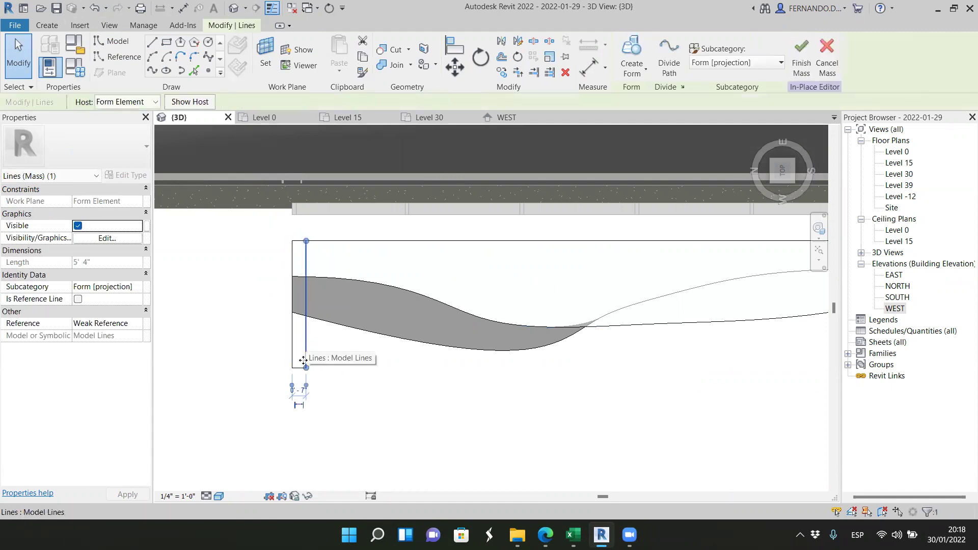
scroll(297, 387, "up", 3)
left_click(308, 406)
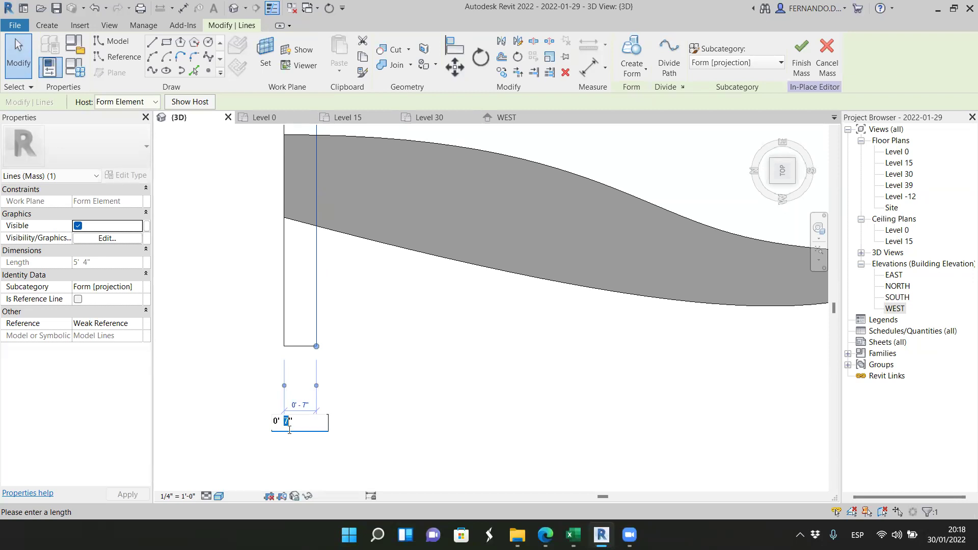
type("0' 2\"")
key("Return")
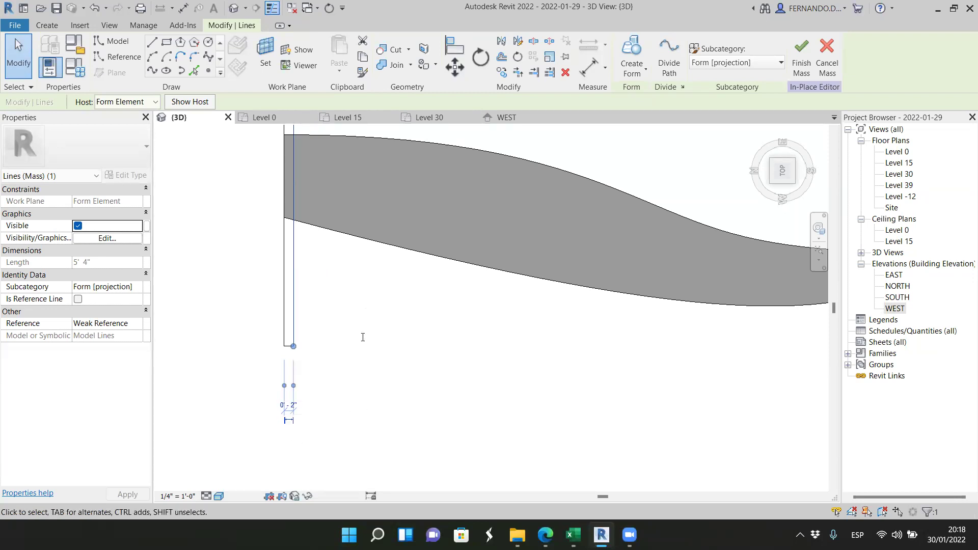
Move the thin rectangle inward along the mass's straight edge by its own width
left_click_drag(309, 355, 264, 308)
scroll(267, 392, "down", 1)
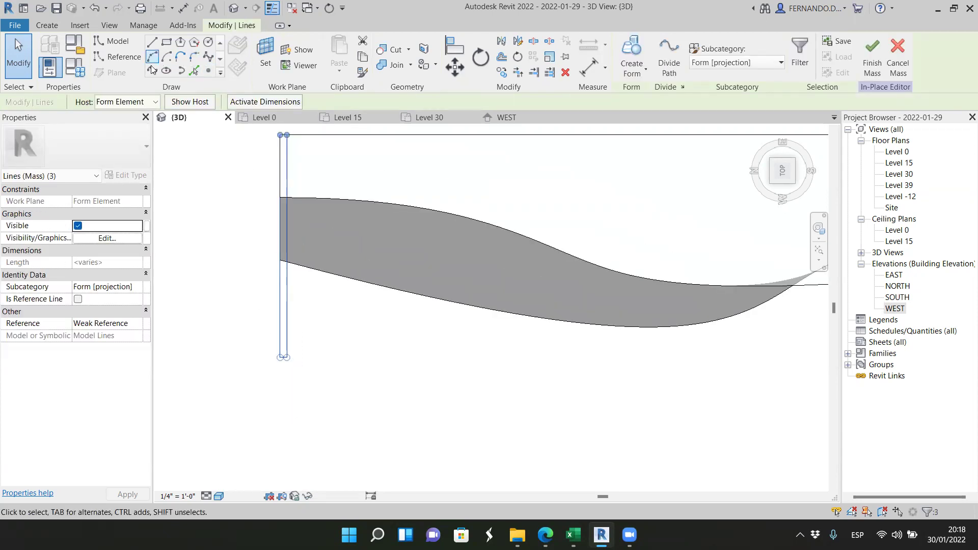
left_click(455, 67)
scroll(338, 212, "up", 4)
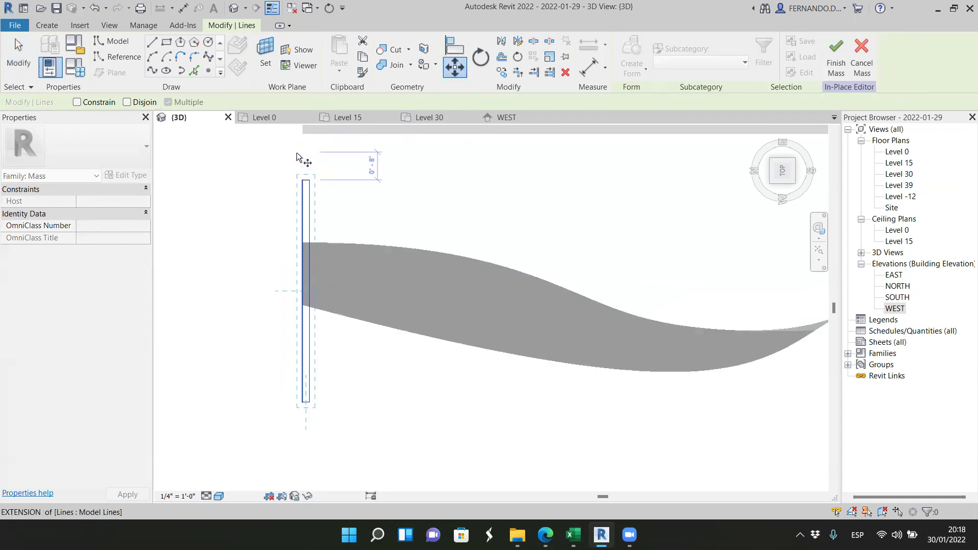
scroll(305, 200, "up", 2)
left_click(306, 201)
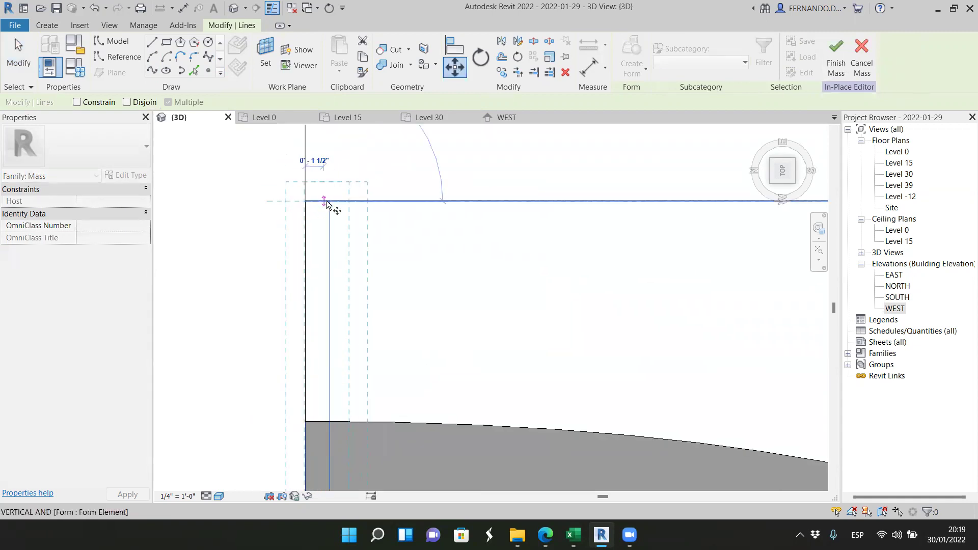
left_click(331, 200)
scroll(285, 162, "down", 5)
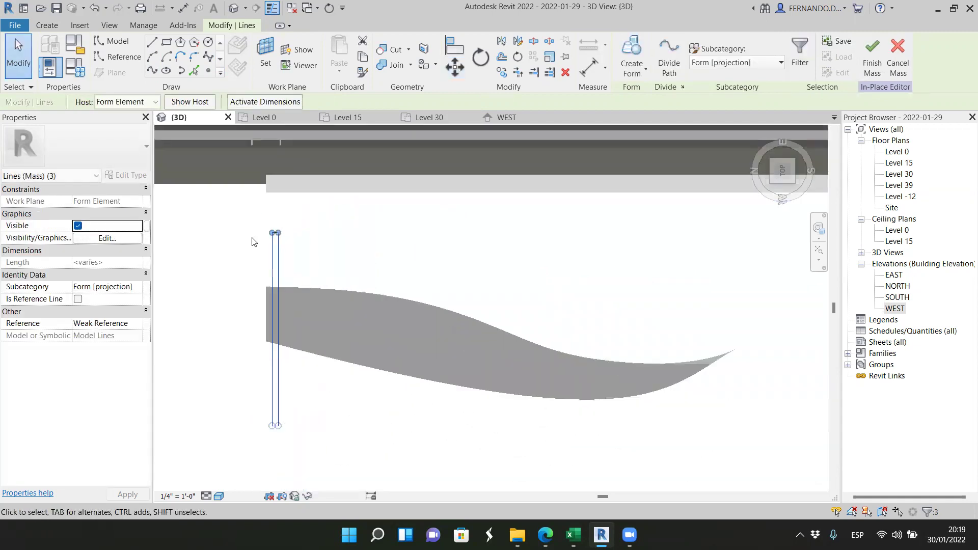
scroll(285, 173, "down", 1)
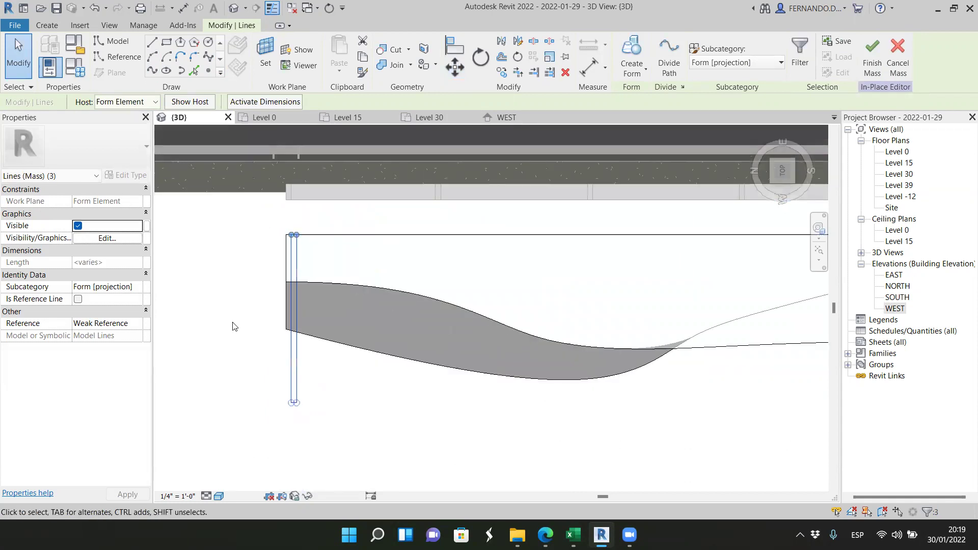
left_click(232, 335)
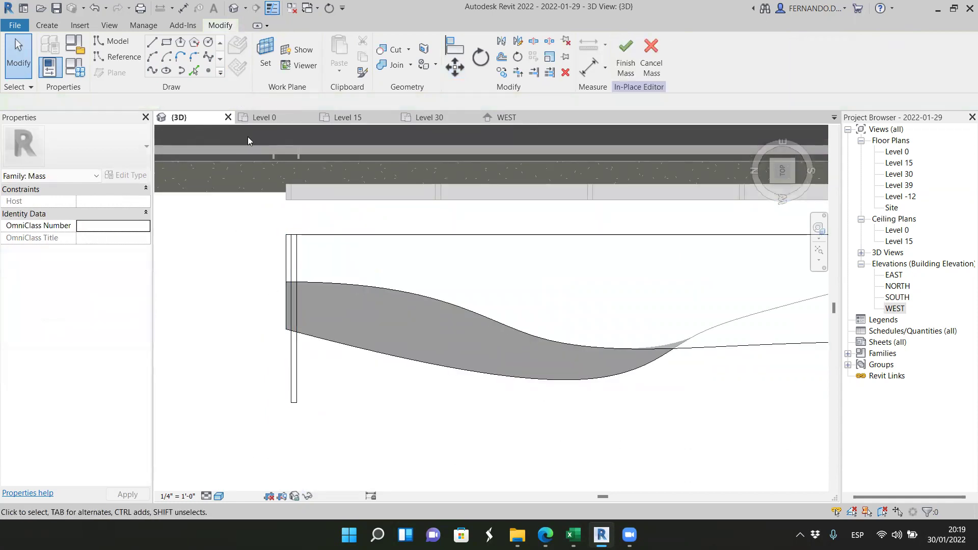
Create a void form from the thin rectangle at the top of the mass's north end
left_click(781, 185)
scroll(726, 234, "down", 6)
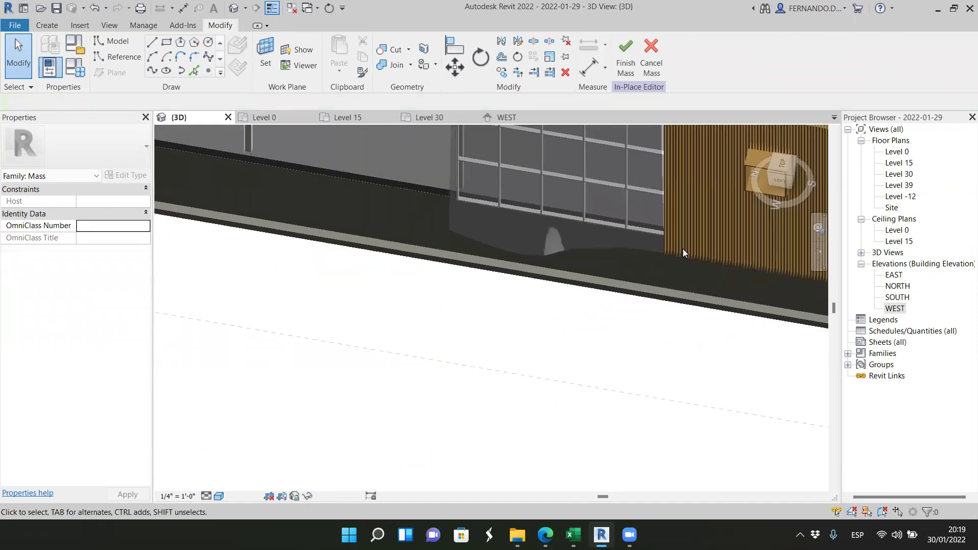
scroll(554, 229, "up", 7)
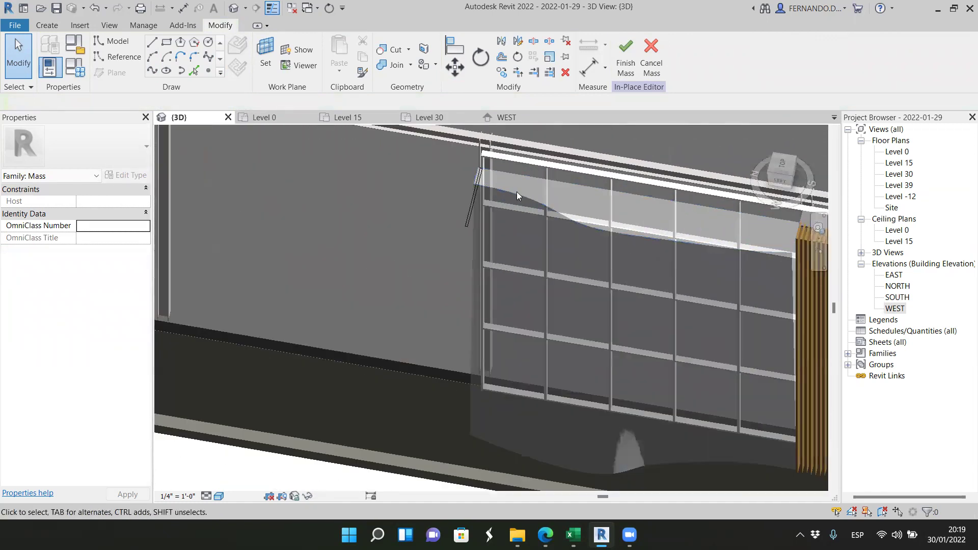
scroll(474, 204, "up", 2)
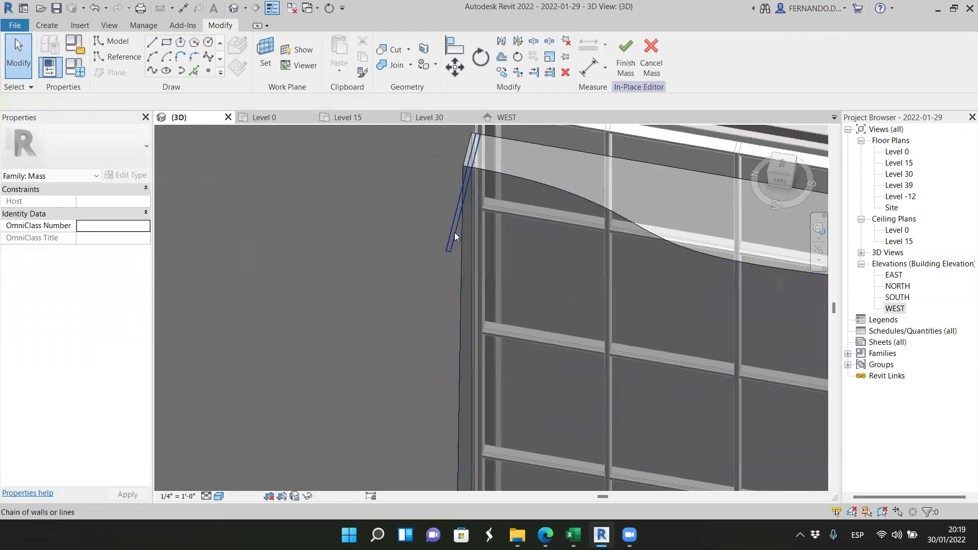
left_click(457, 250)
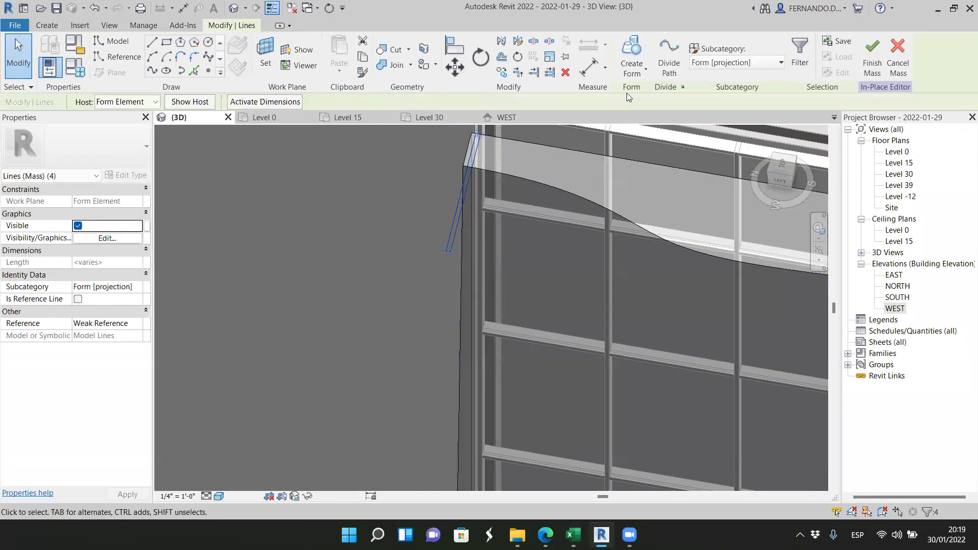
left_click(648, 71)
left_click(637, 115)
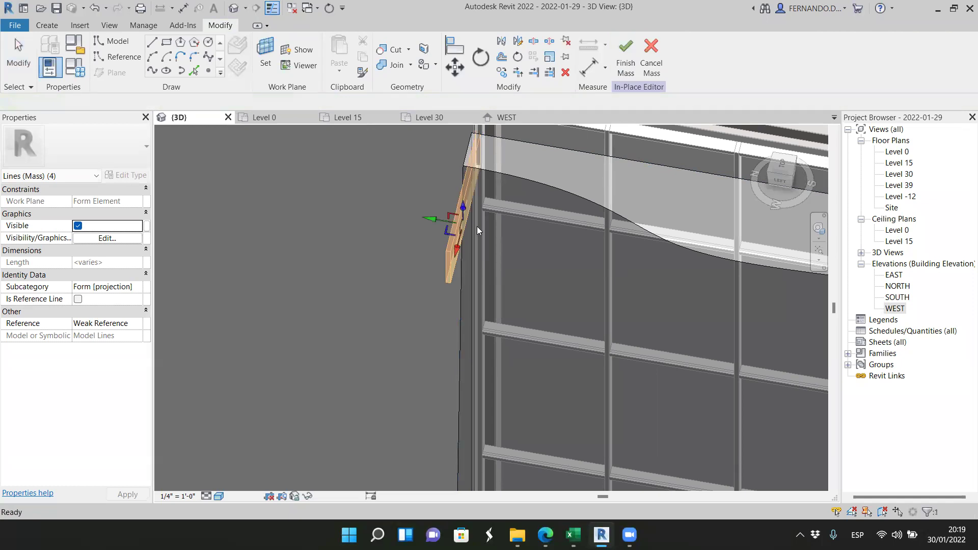
scroll(425, 176, "down", 2)
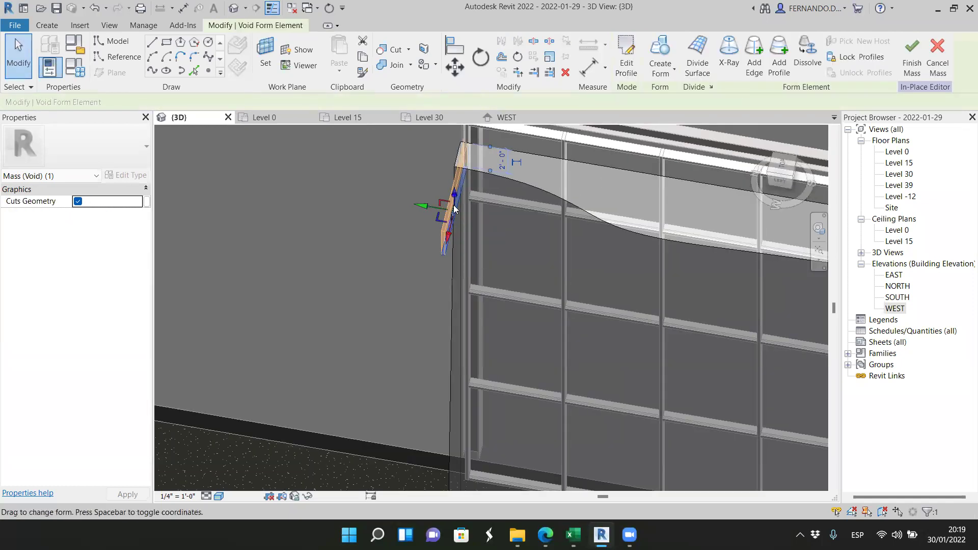
Stretch the thin void form downward through the mass's full height so it slices off the north end
left_click_drag(457, 202, 452, 372)
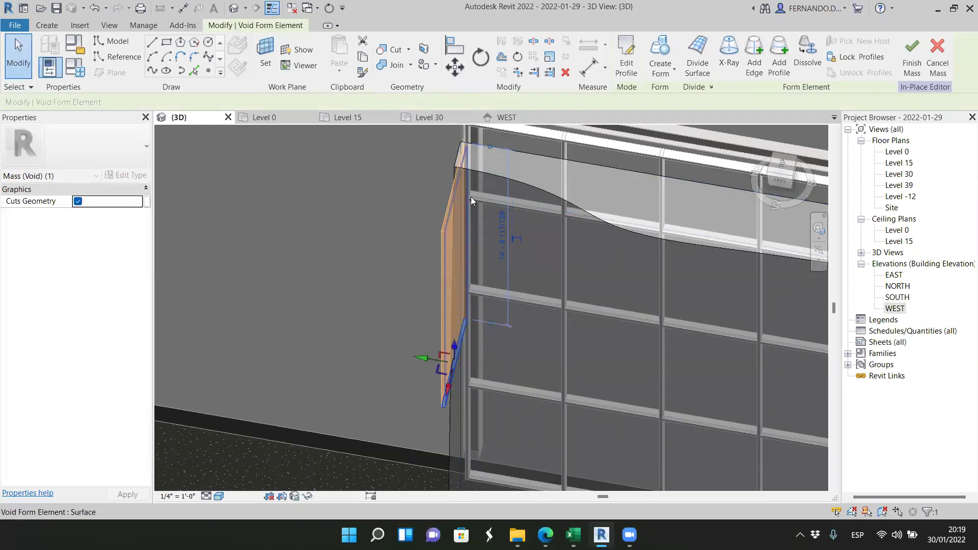
scroll(474, 306, "down", 2)
scroll(473, 302, "up", 2)
left_click_drag(460, 246, 468, 371)
left_click_drag(468, 406, 470, 410)
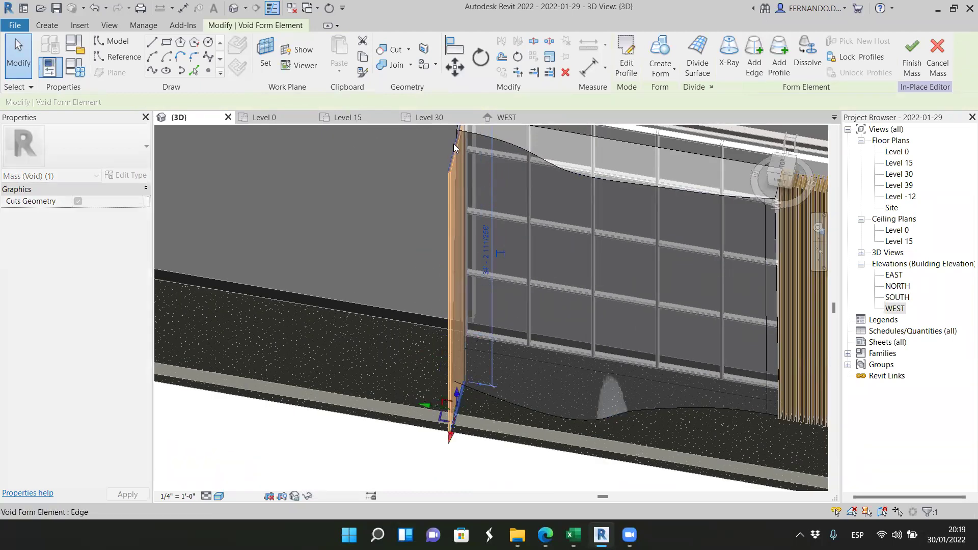
left_click(345, 450)
scroll(473, 351, "down", 2)
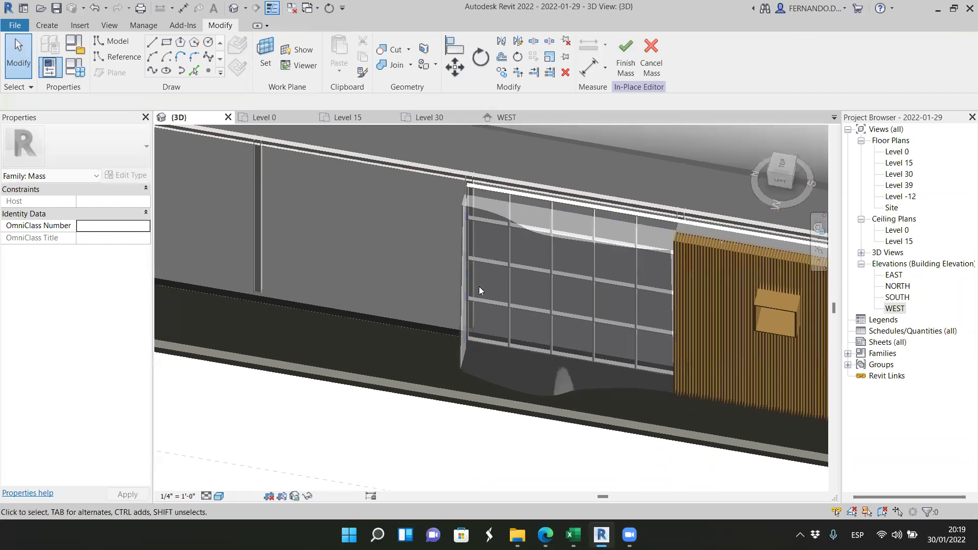
scroll(474, 187, "up", 4)
scroll(431, 235, "up", 3)
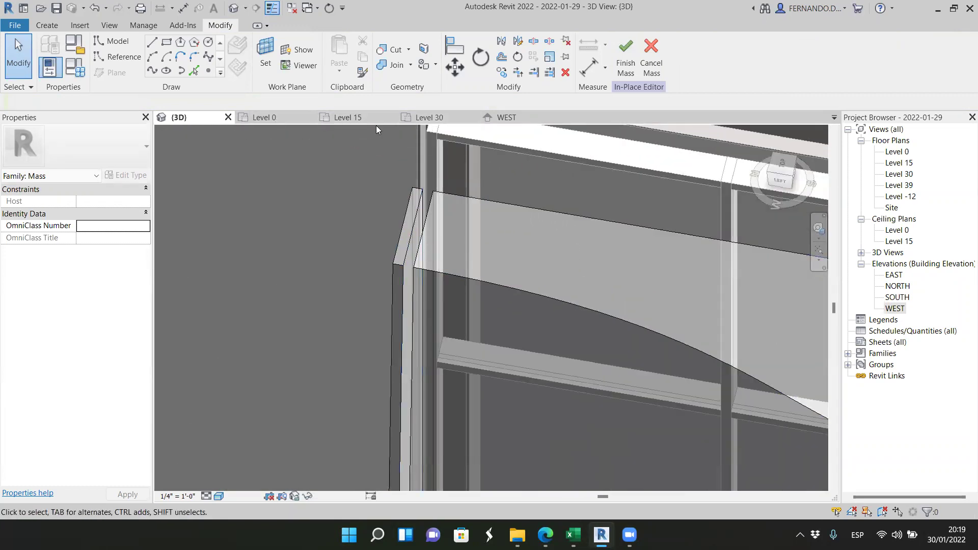
In the Level 0 plan, copy the void form ten times at 4" spacing southward along the mass's straight edge
left_click(280, 118)
scroll(328, 283, "up", 5)
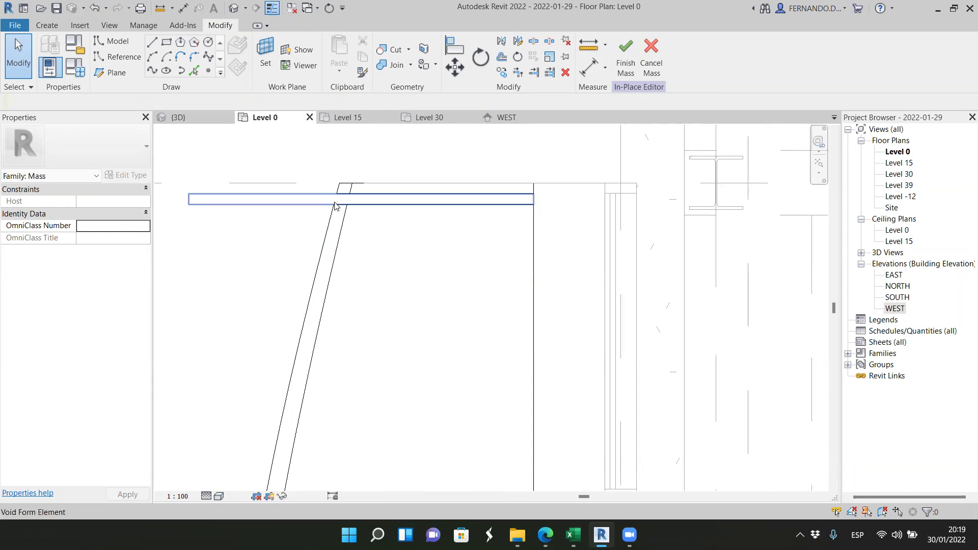
left_click(335, 206)
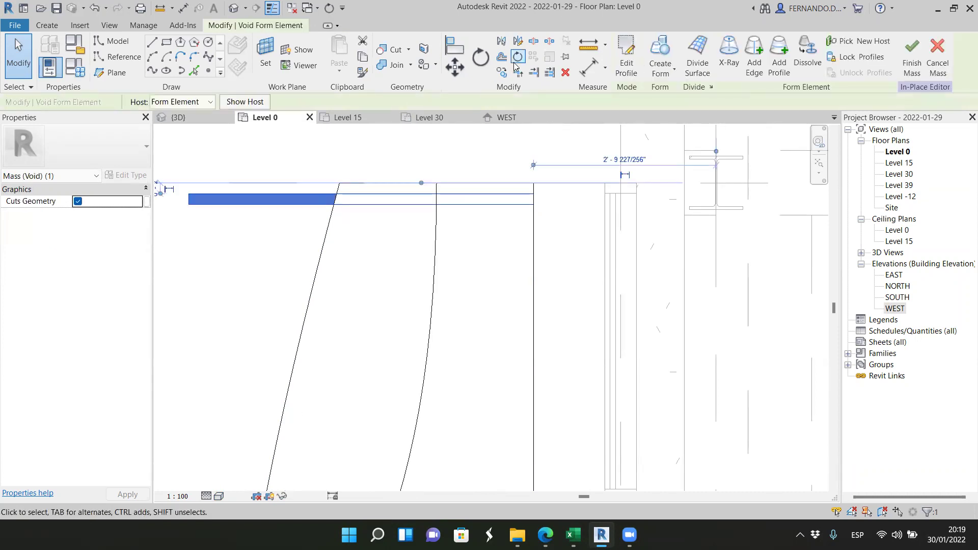
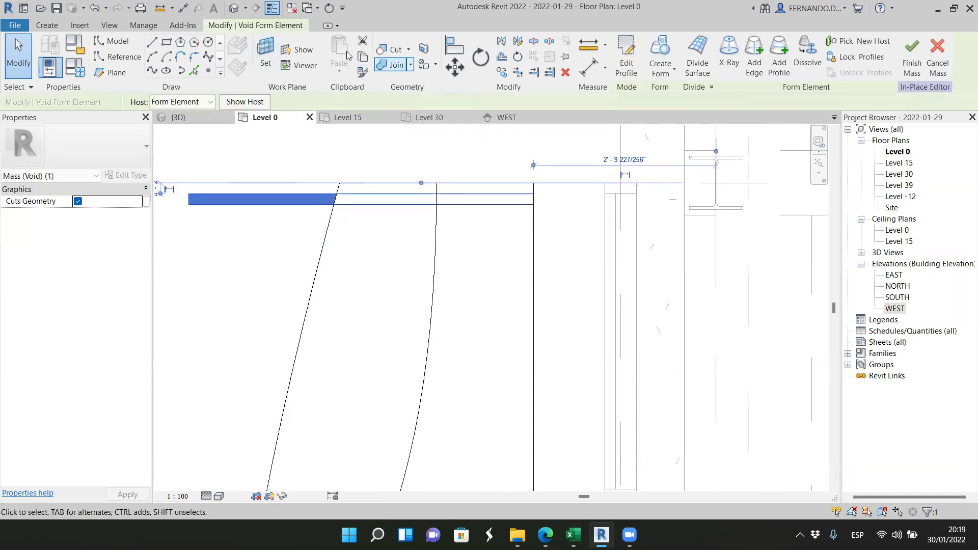
left_click(502, 73)
left_click(534, 183)
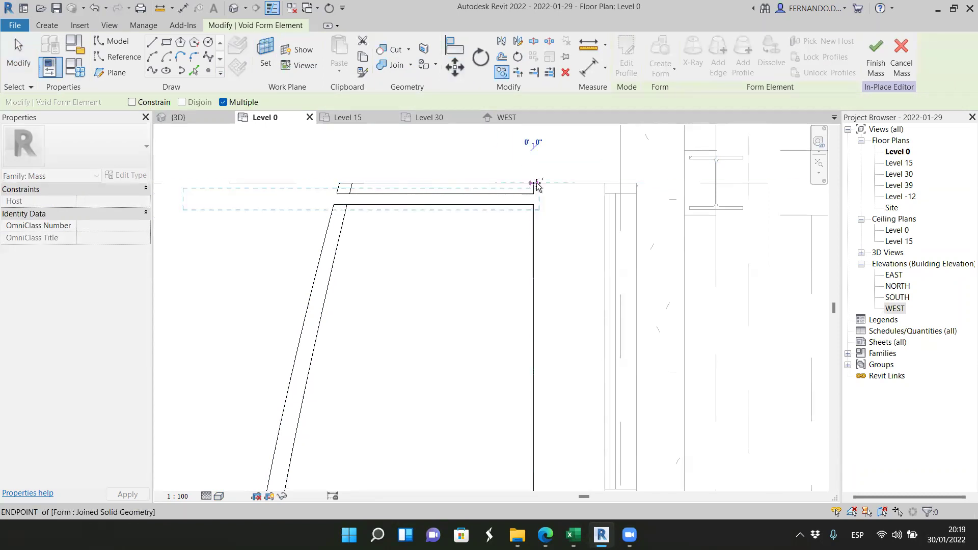
left_click(533, 205)
left_click(533, 226)
left_click(533, 247)
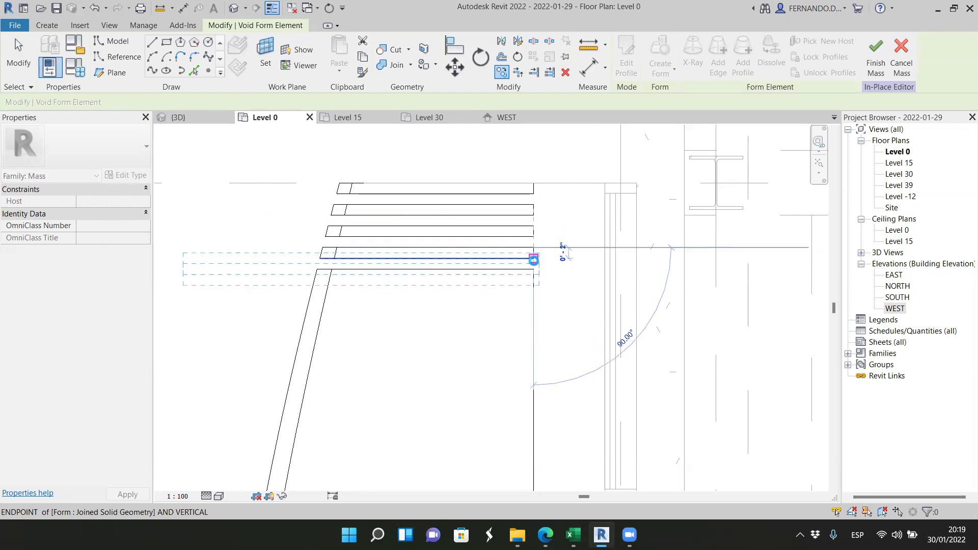
left_click(534, 269)
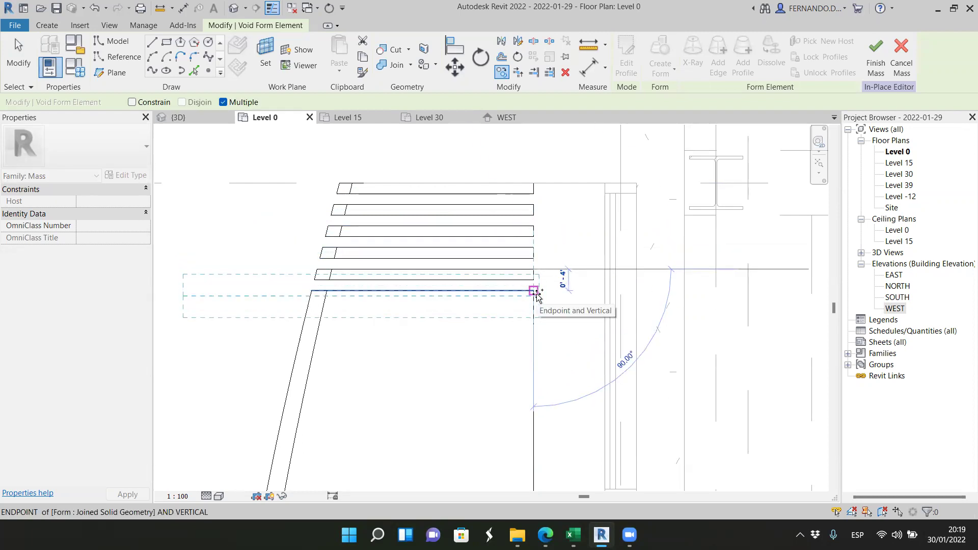
left_click(534, 291)
left_click(533, 312)
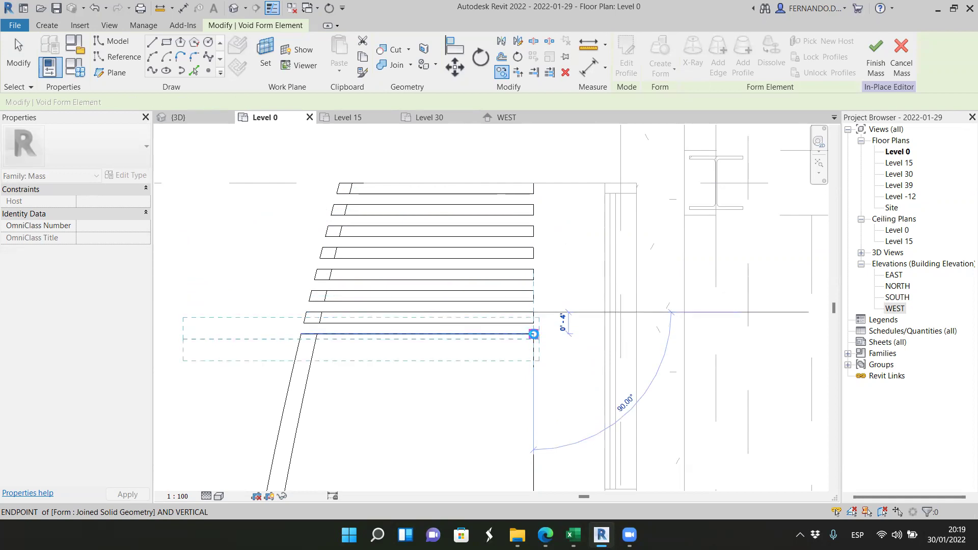
left_click(534, 335)
left_click(533, 355)
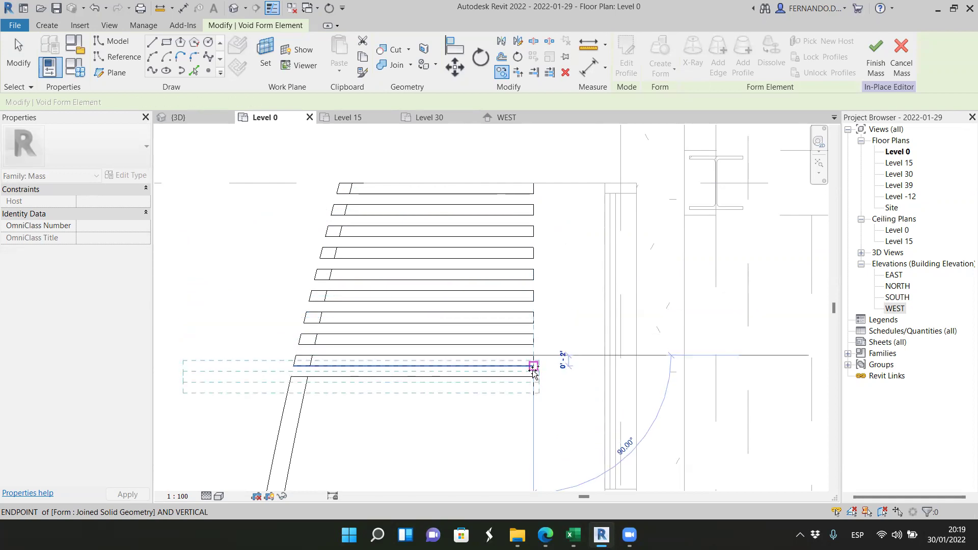
left_click(533, 377)
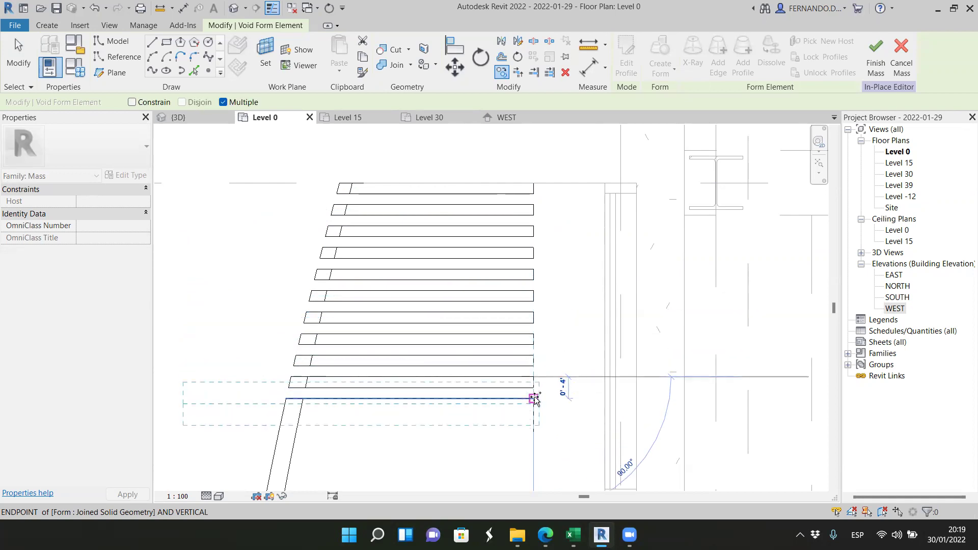
left_click(533, 399)
scroll(556, 229, "down", 5)
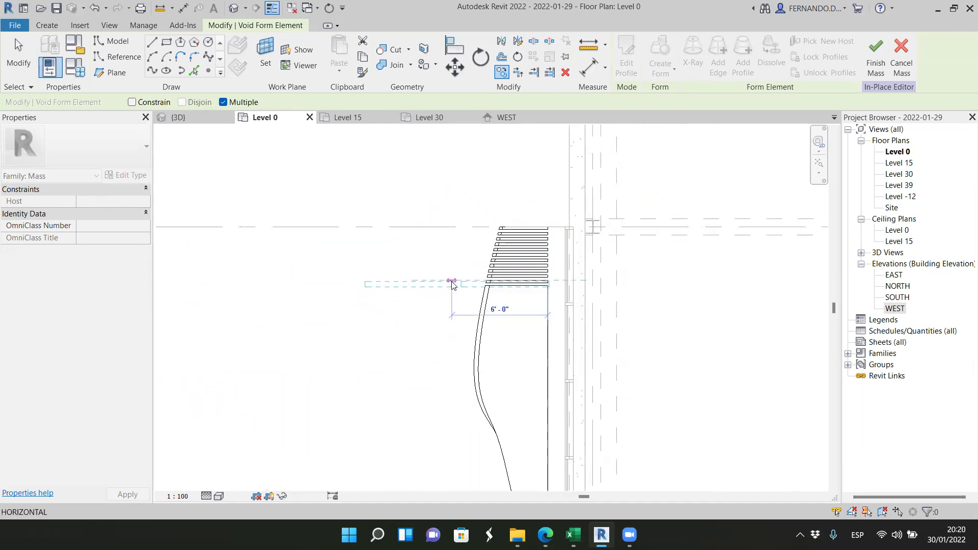
left_click(451, 284)
Select the eleven void forms without the mass and copy the set five times southward along the straight edge at 3' 8" intervals
scroll(444, 283, "up", 2)
left_click_drag(485, 294, 453, 201)
left_click_drag(441, 304, 435, 312)
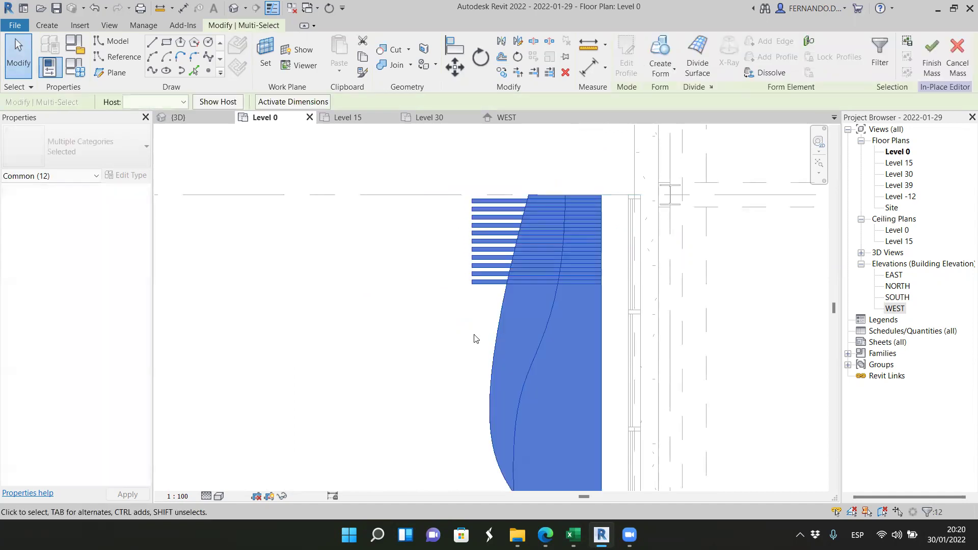
left_click(464, 365, "shift")
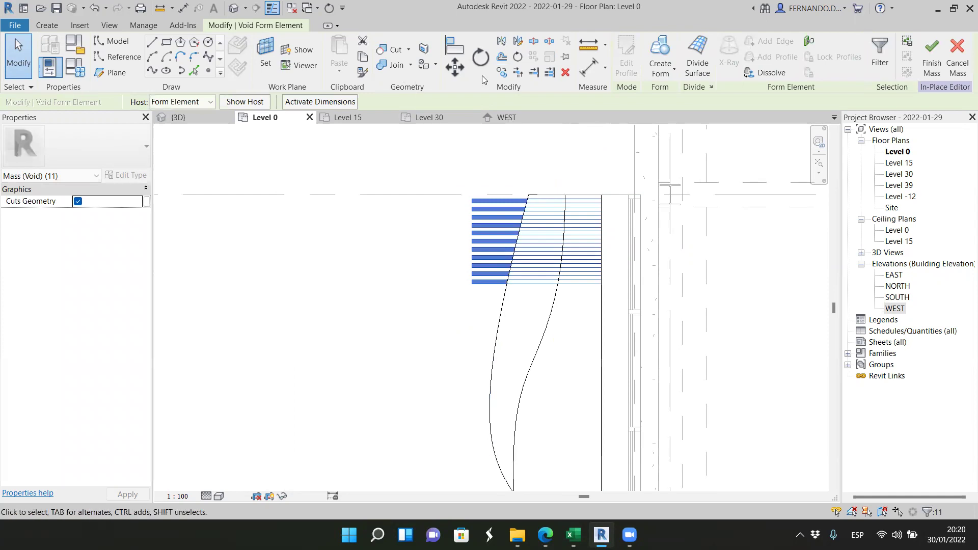
left_click(509, 72)
scroll(611, 214, "up", 3)
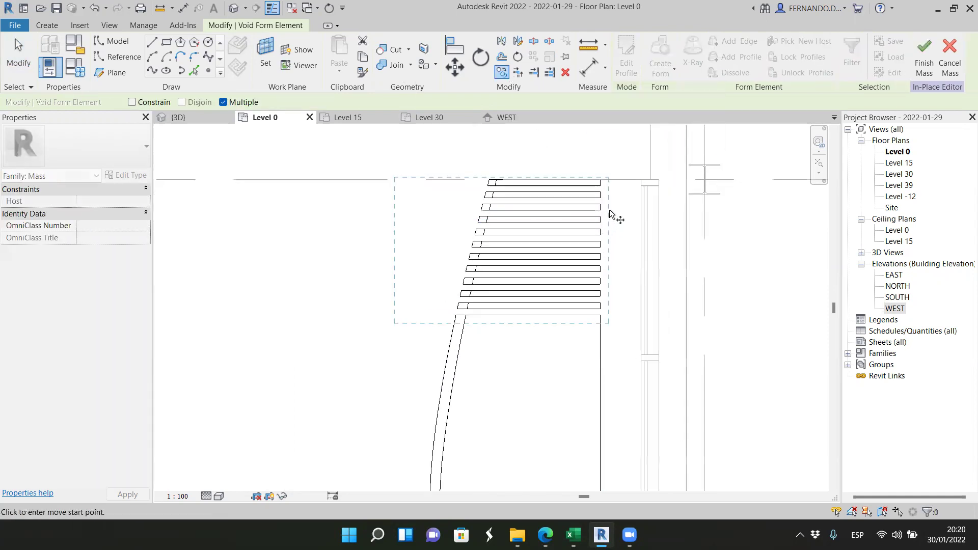
left_click(608, 169)
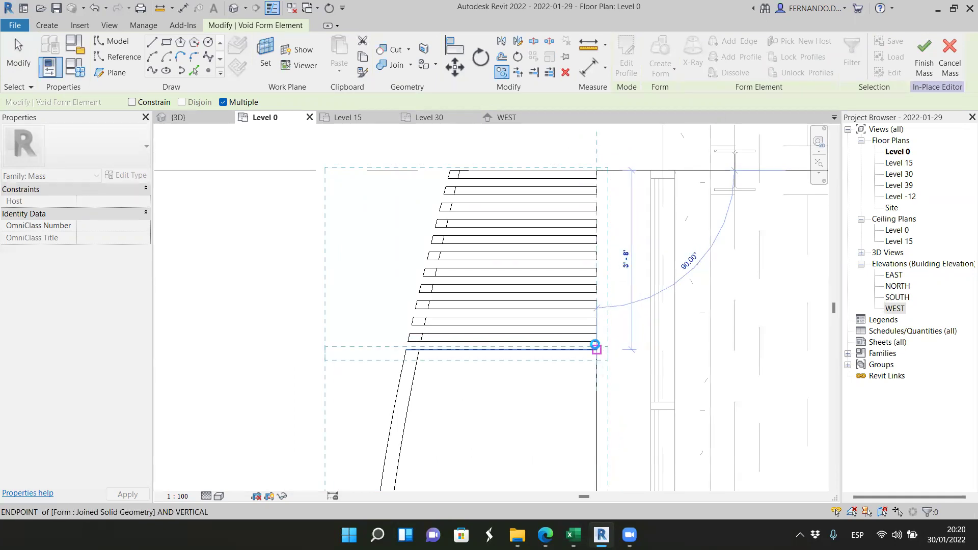
scroll(555, 233, "down", 6)
scroll(577, 393, "up", 5)
scroll(580, 382, "up", 1)
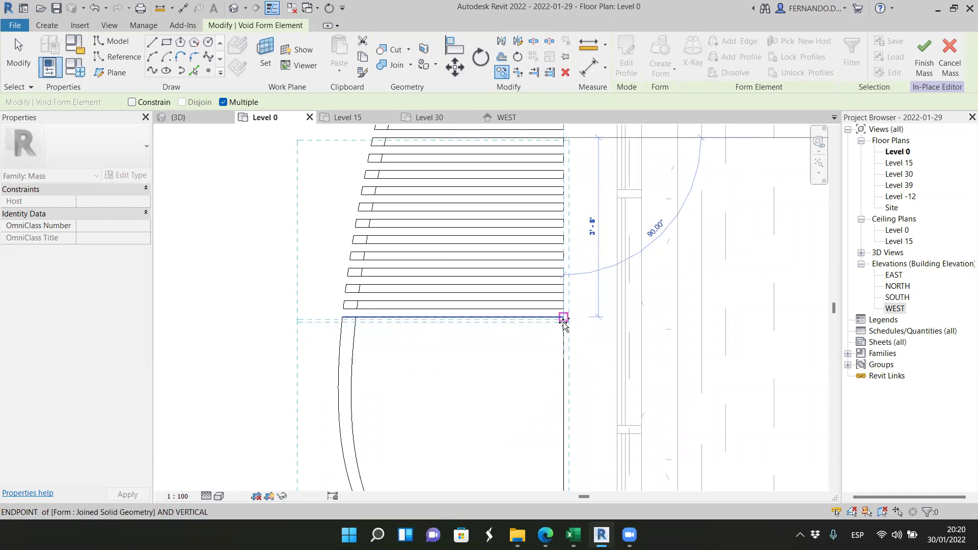
scroll(442, 188, "down", 3)
scroll(475, 356, "up", 4)
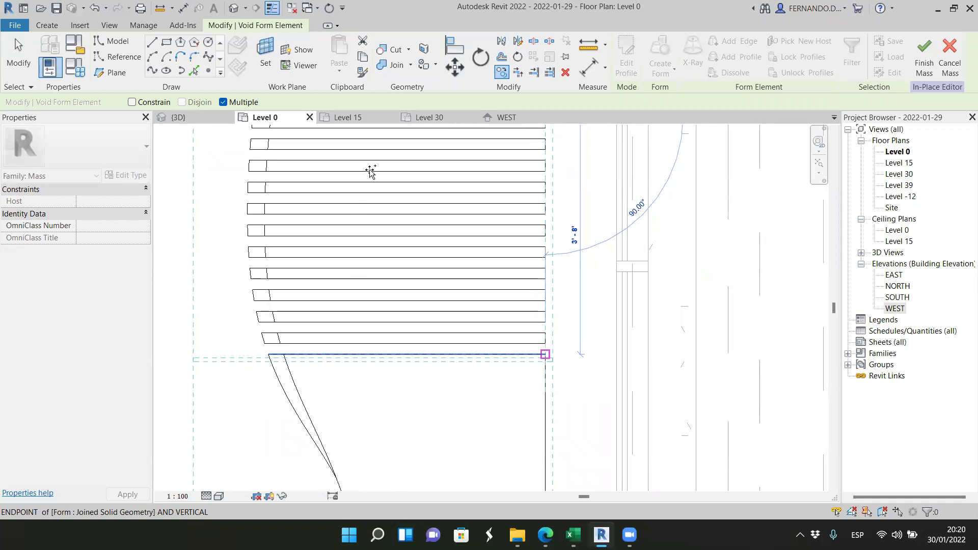
scroll(370, 172, "down", 4)
scroll(408, 313, "up", 4)
scroll(468, 319, "up", 1)
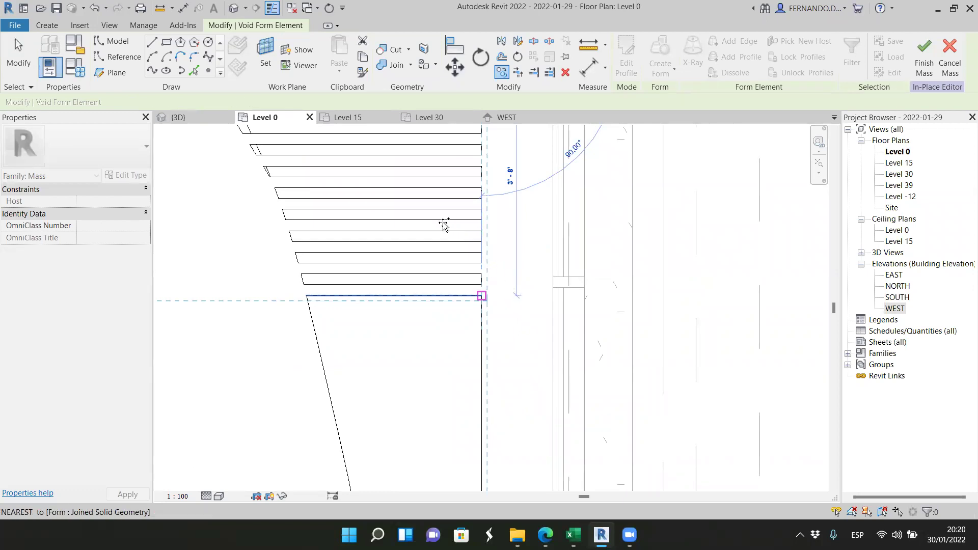
scroll(448, 224, "down", 6)
scroll(445, 293, "up", 5)
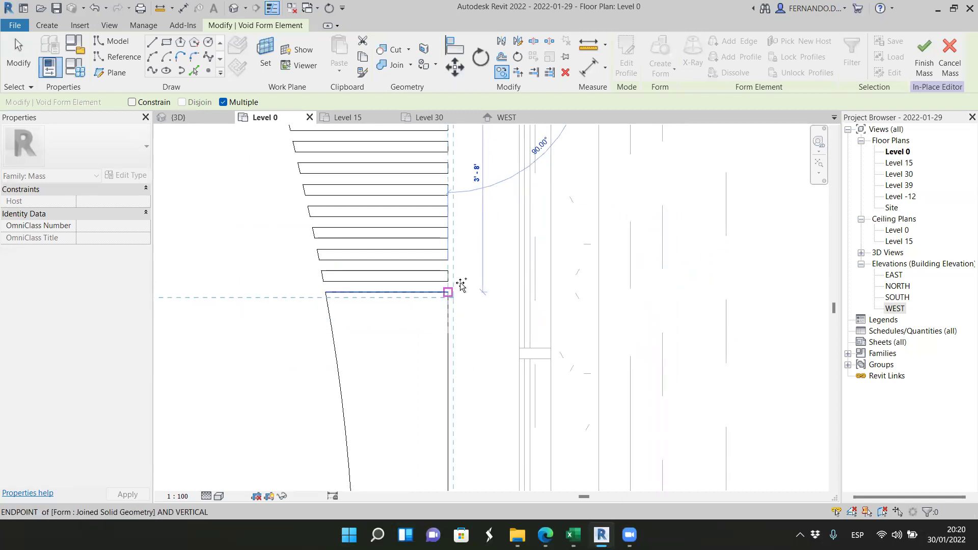
scroll(463, 280, "down", 5)
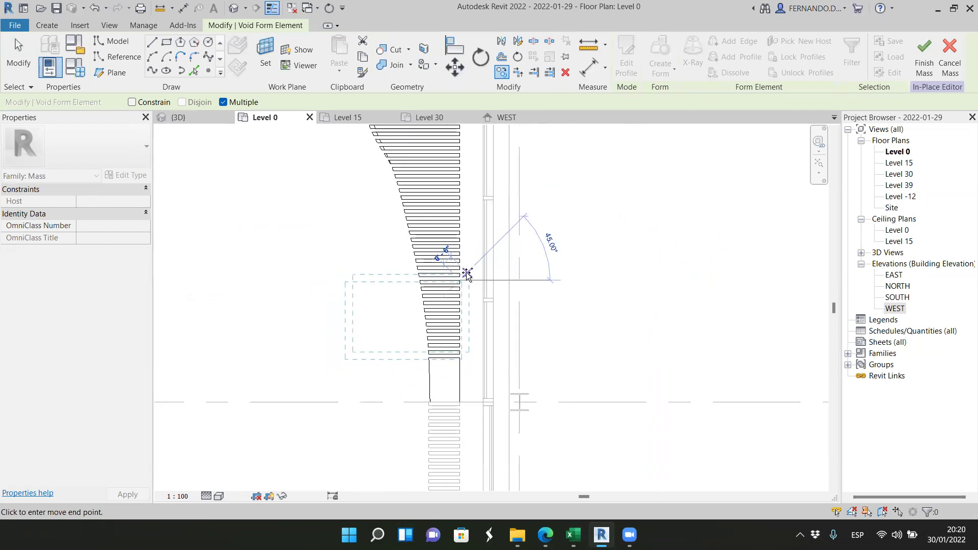
left_click(467, 351)
scroll(454, 353, "up", 3)
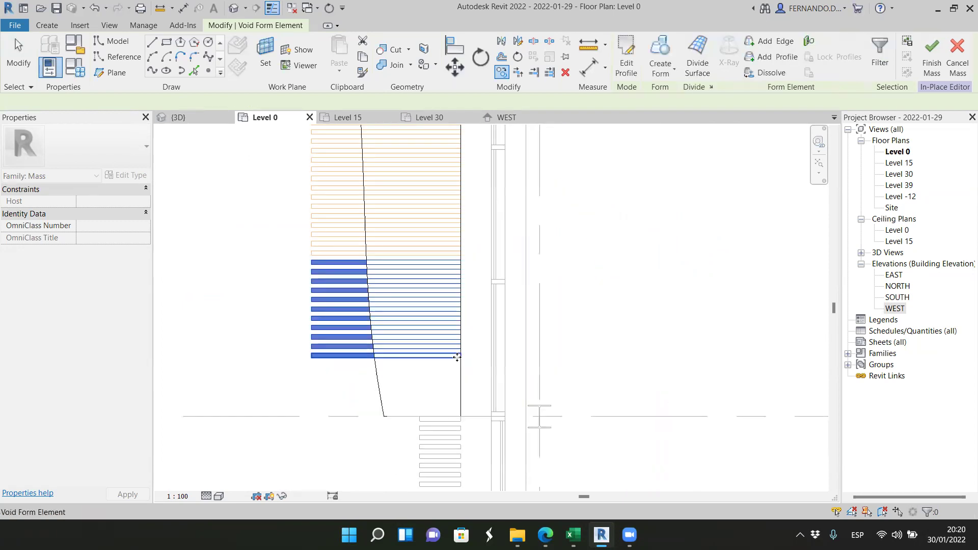
left_click(319, 377)
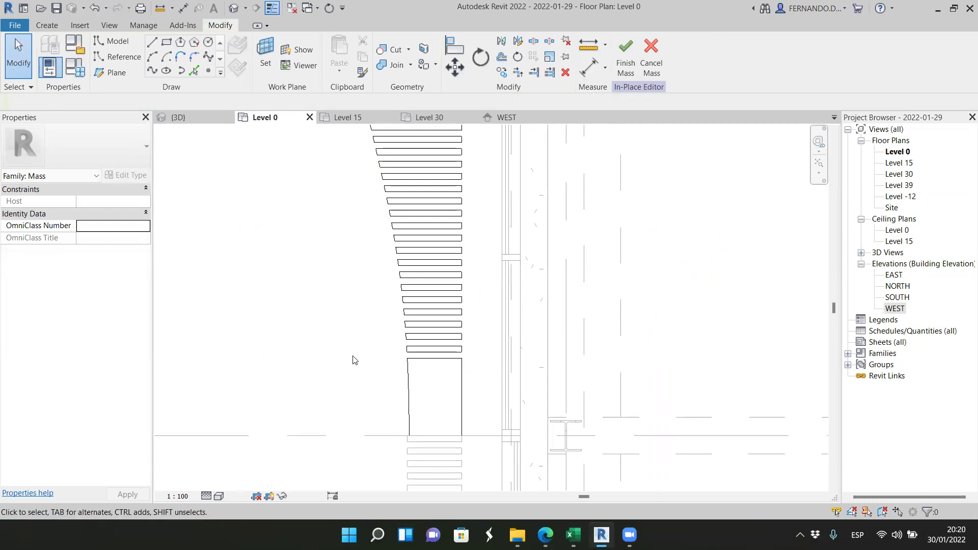
left_click_drag(481, 373, 409, 335)
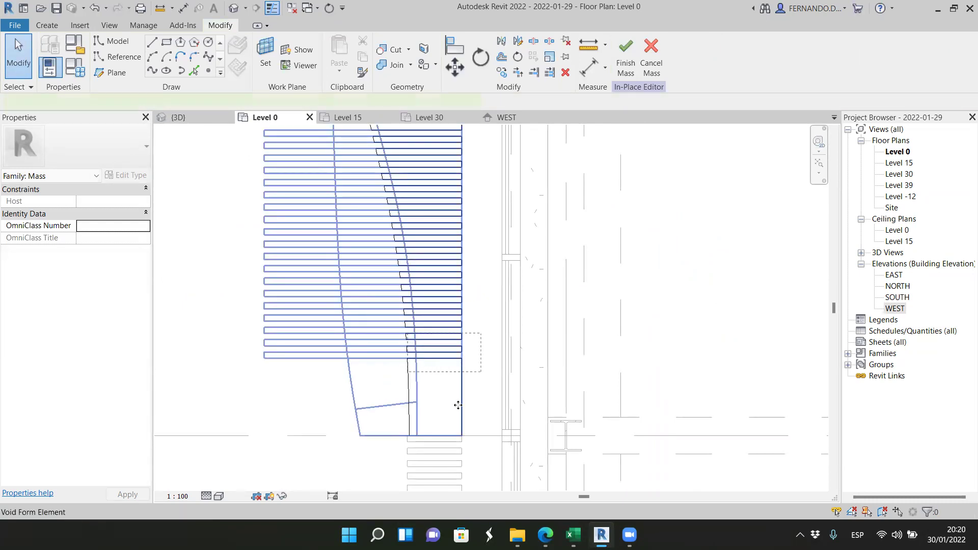
scroll(438, 395, "down", 2)
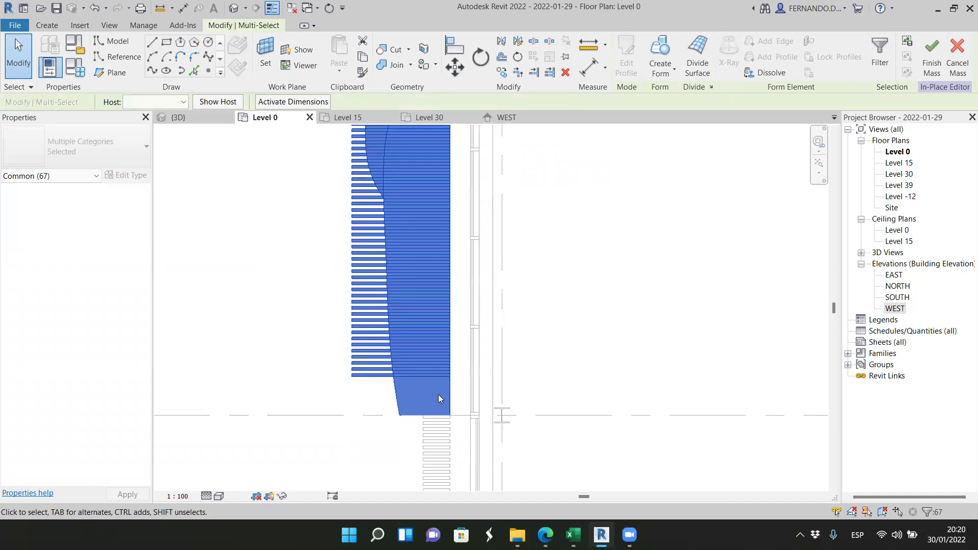
scroll(438, 394, "down", 1)
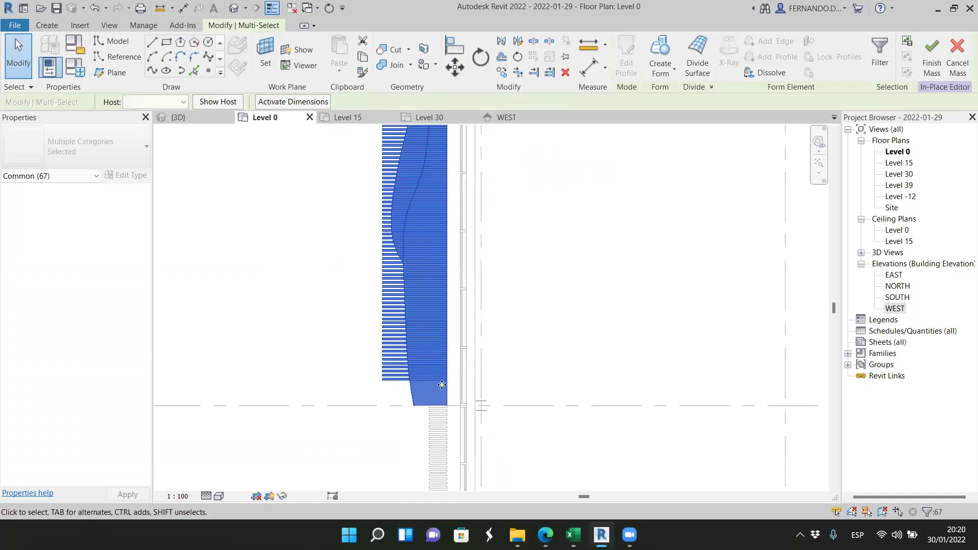
left_click(383, 380, "shift")
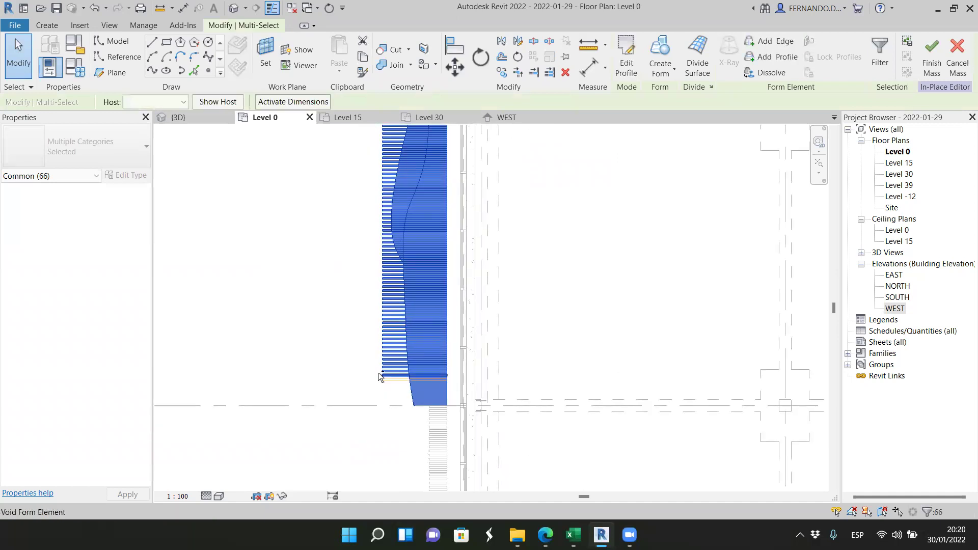
left_click_drag(391, 390, 340, 345)
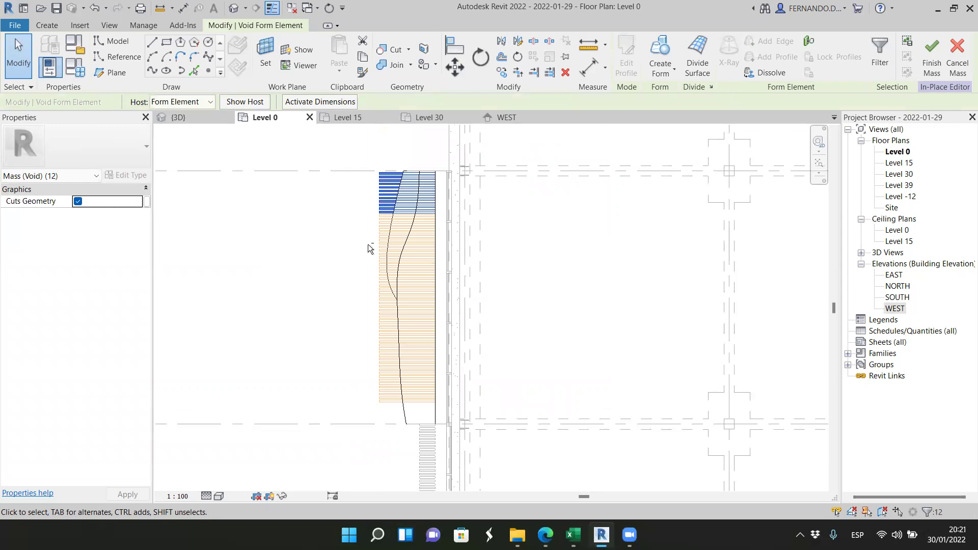
key("Escape")
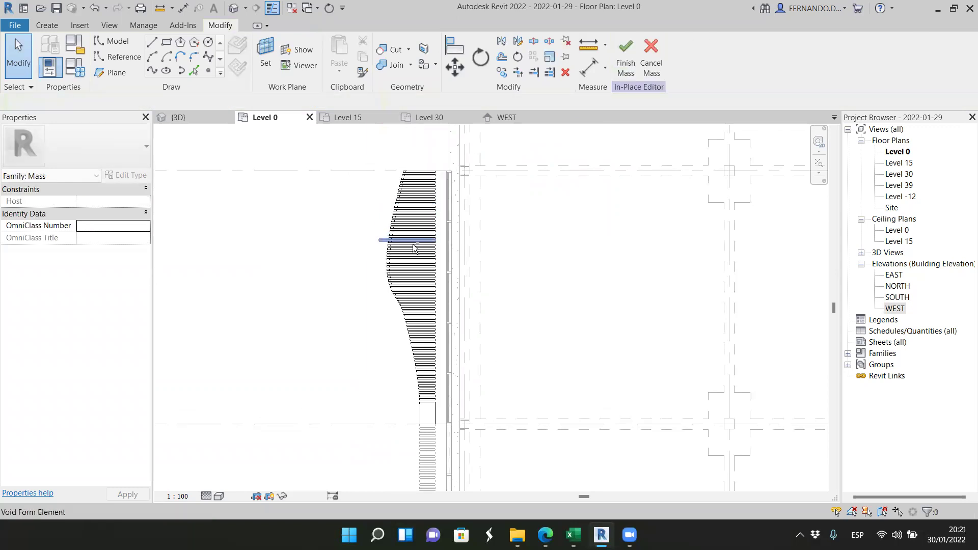
Copy the southernmost void form repeatedly southward at 4" spacing along the straight edge, slicing the mass's remaining solid south end
scroll(412, 407, "up", 2)
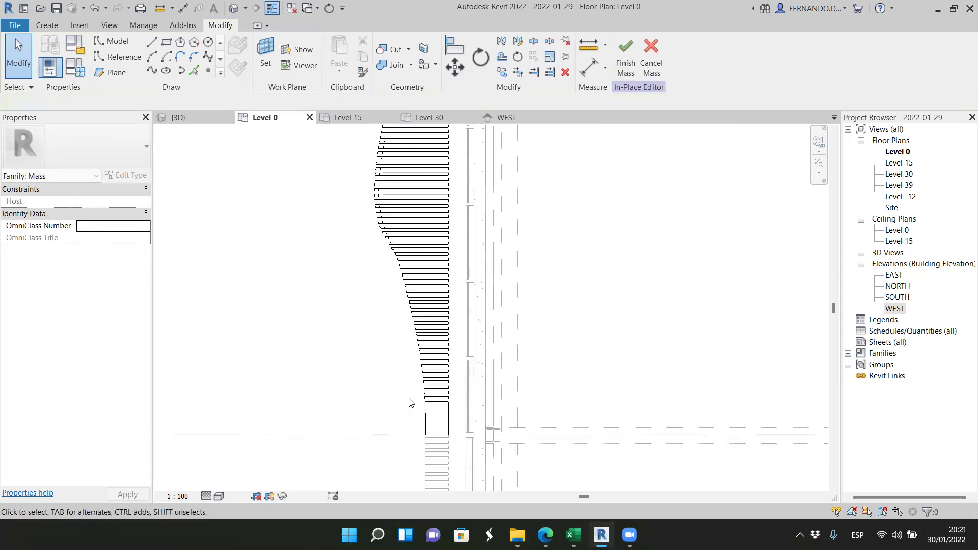
scroll(410, 403, "up", 2)
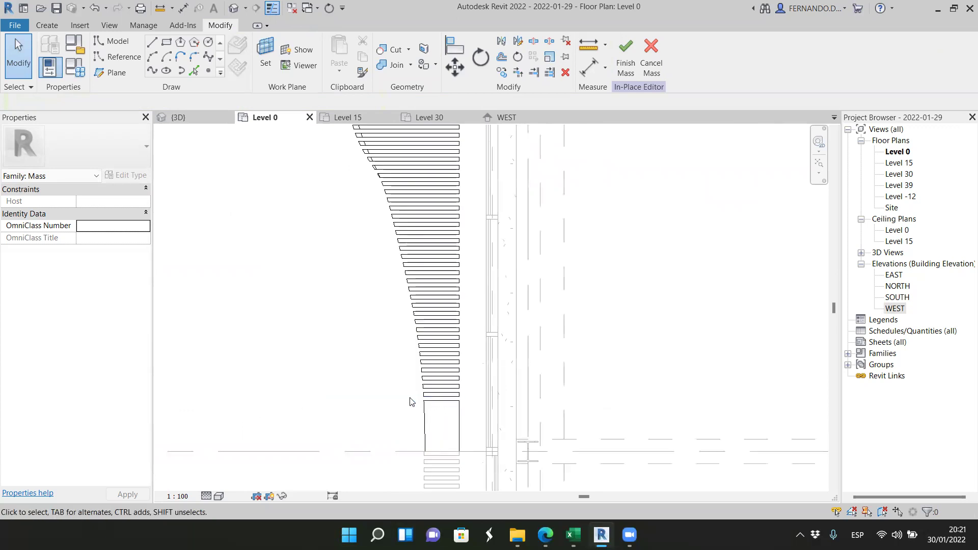
left_click(367, 399)
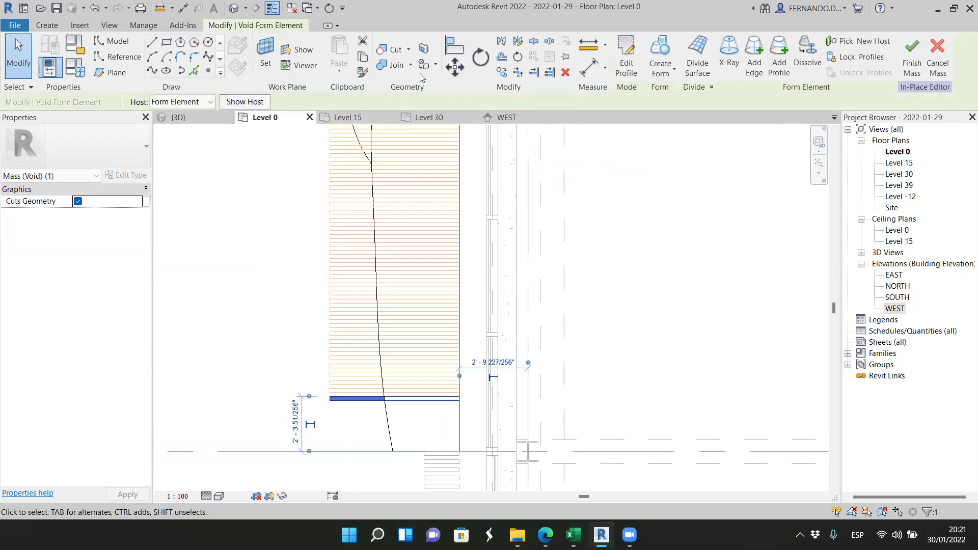
left_click(502, 72)
scroll(468, 433, "up", 4)
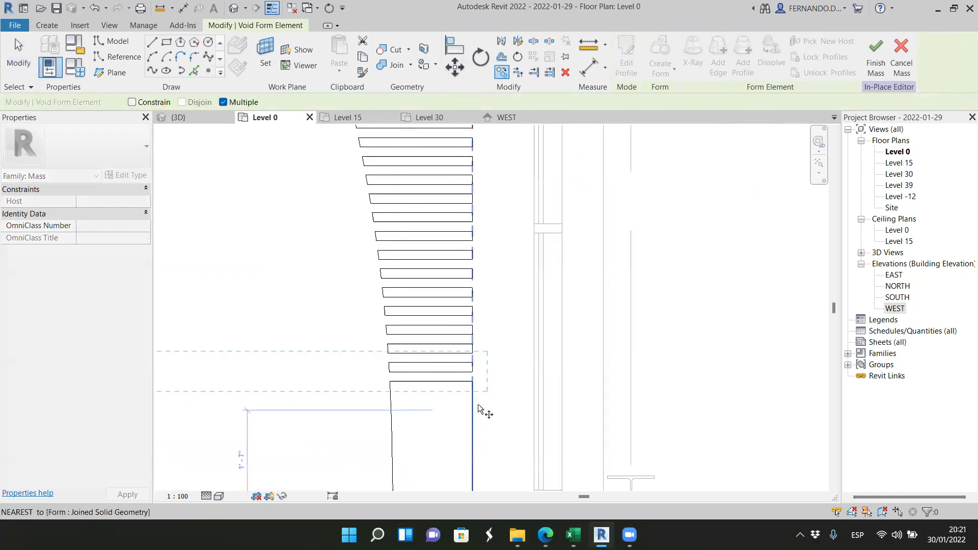
left_click(473, 356)
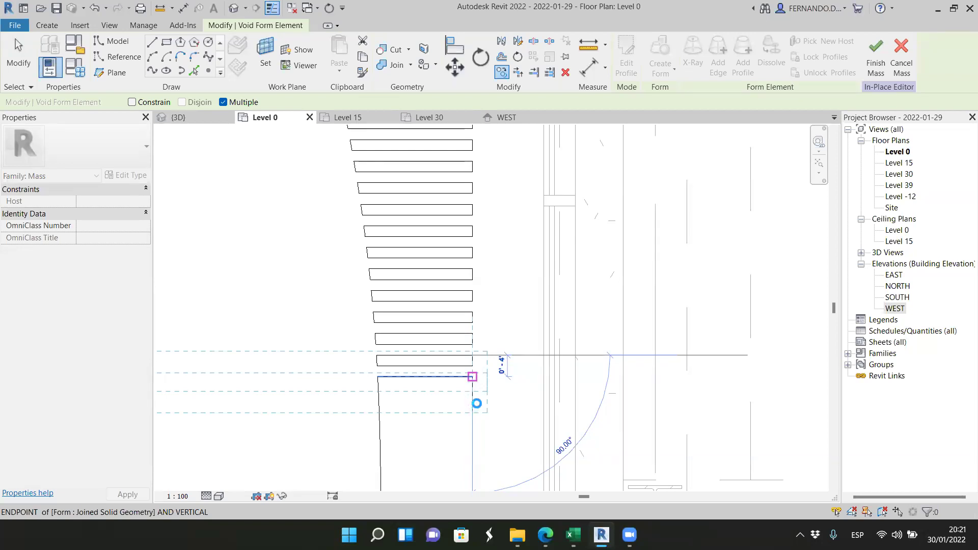
left_click(473, 377)
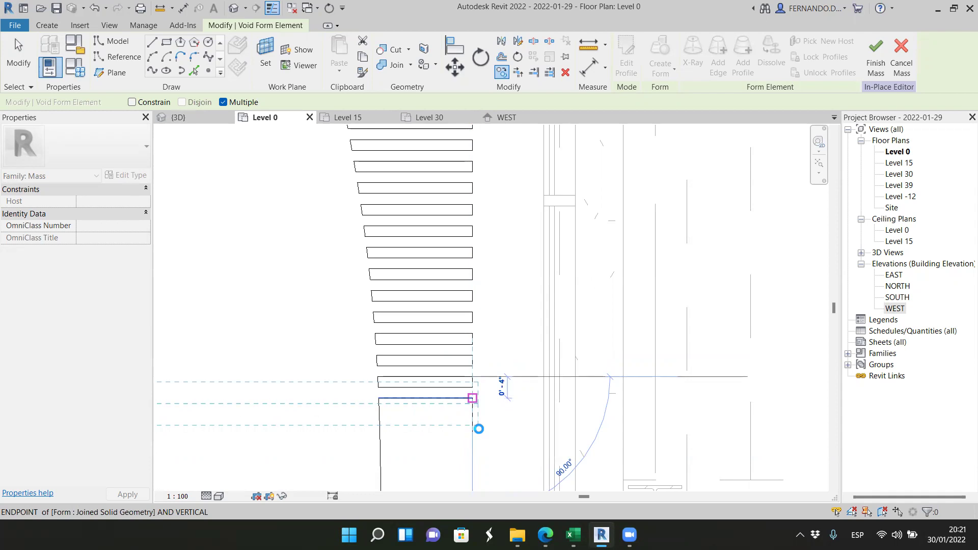
left_click(473, 398)
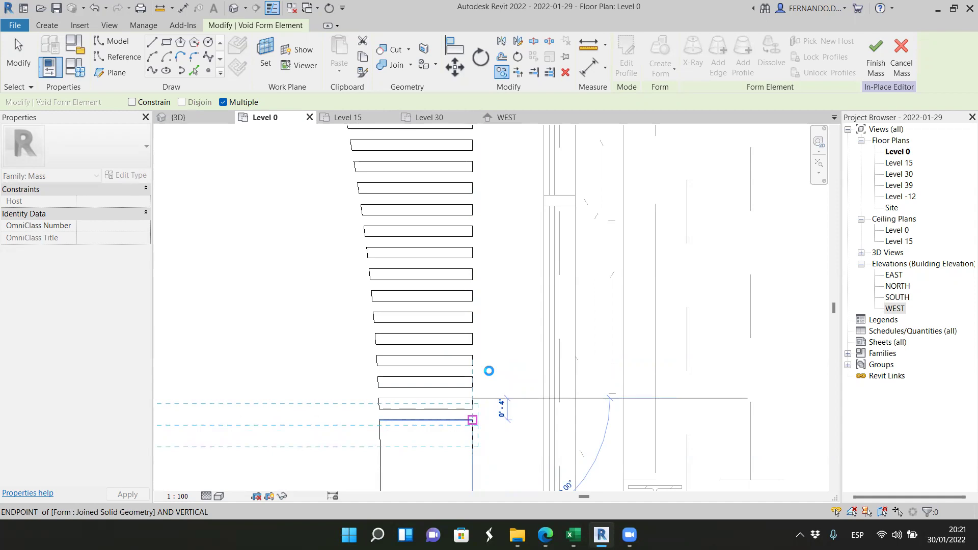
scroll(491, 357, "down", 1)
scroll(485, 409, "down", 2)
scroll(478, 433, "up", 3)
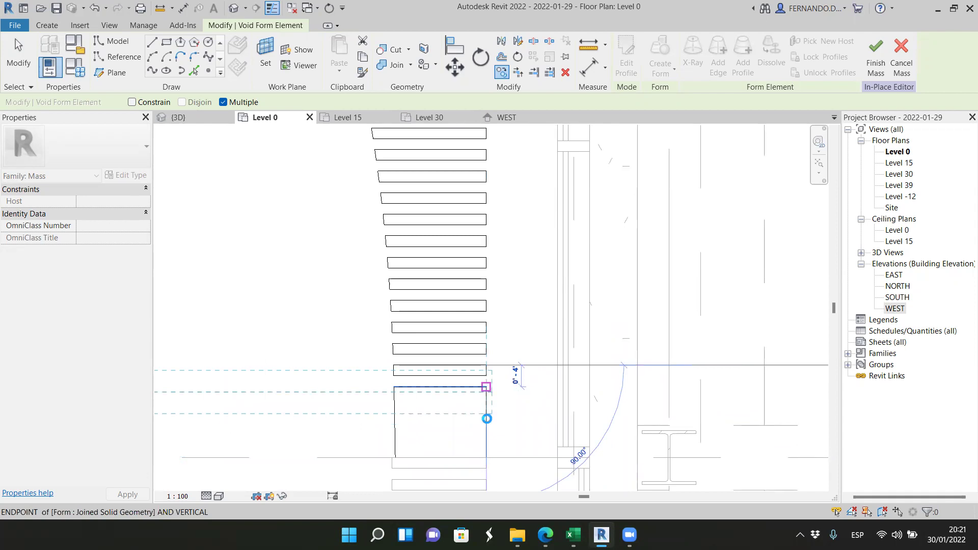
left_click(487, 419)
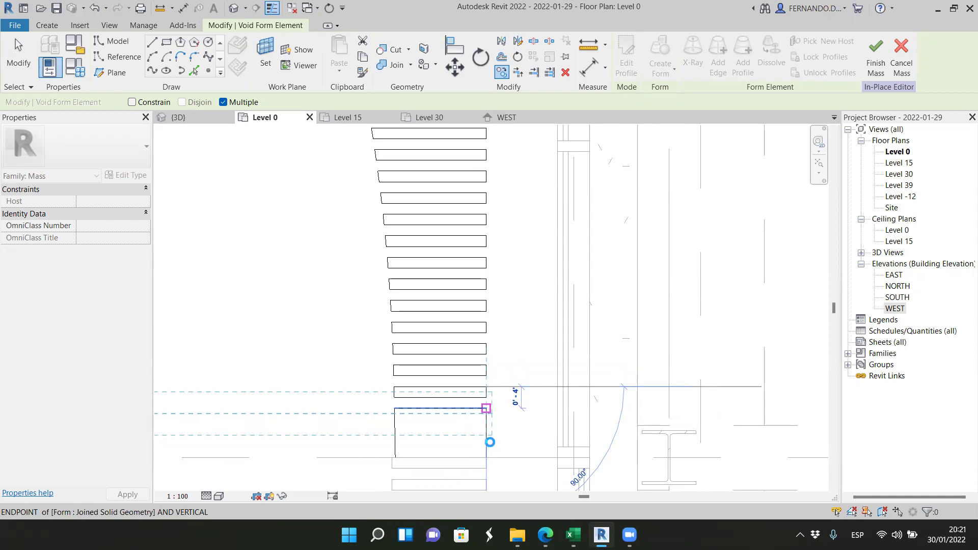
left_click(486, 409)
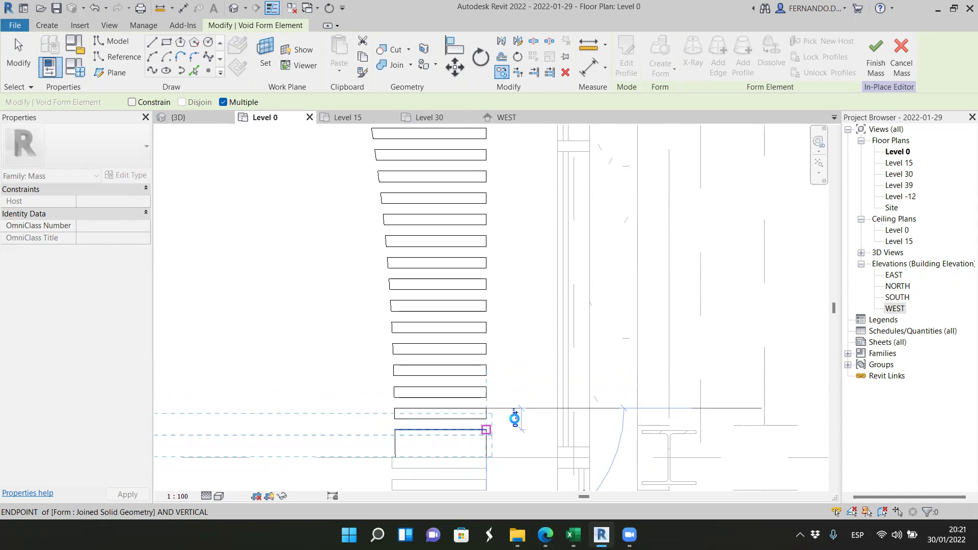
left_click(486, 429)
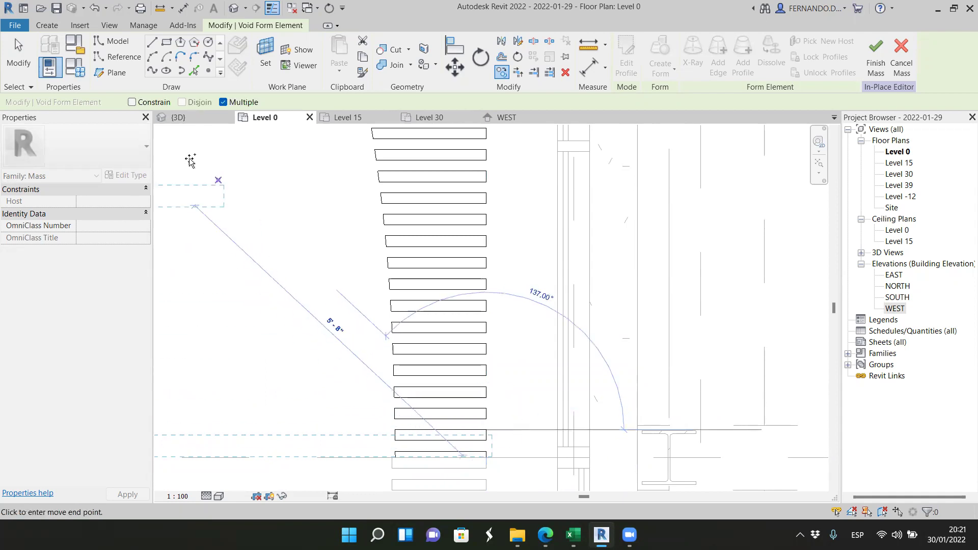
key("Escape")
key("Escape")
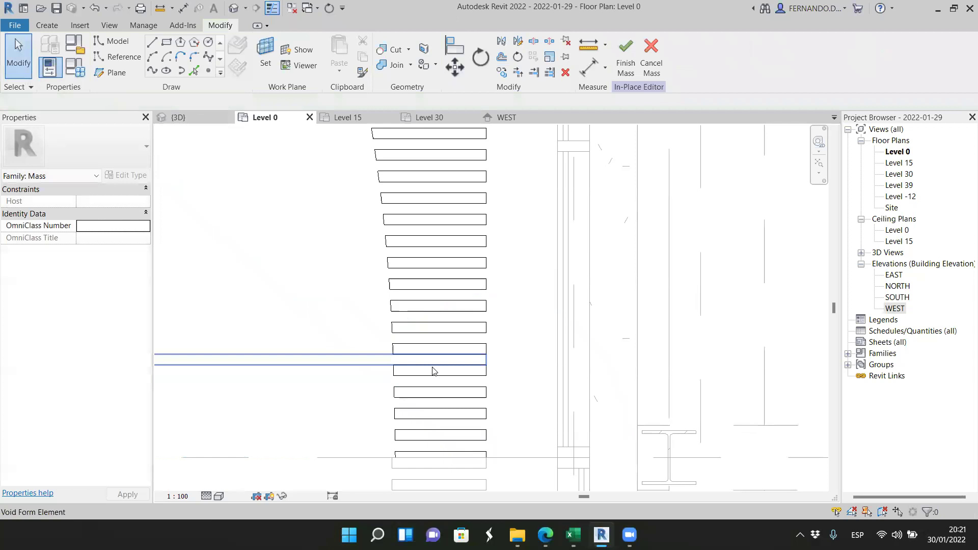
Examine the fully sliced curved mass in the 3D view, looking at the storefront from the building's southwest corner
scroll(461, 379, "down", 4)
left_click(200, 120)
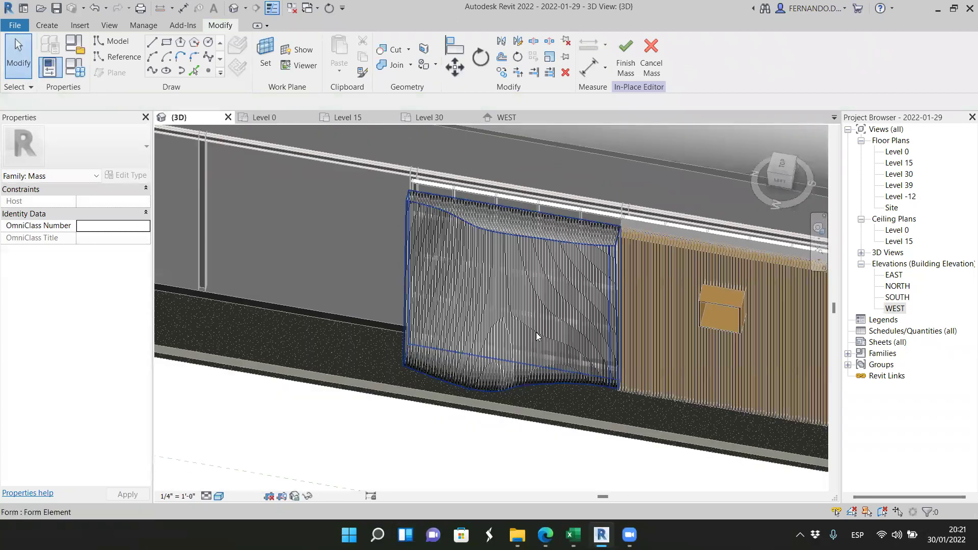
scroll(514, 326, "down", 2)
scroll(514, 392, "down", 5)
scroll(501, 408, "up", 4)
scroll(438, 400, "down", 3)
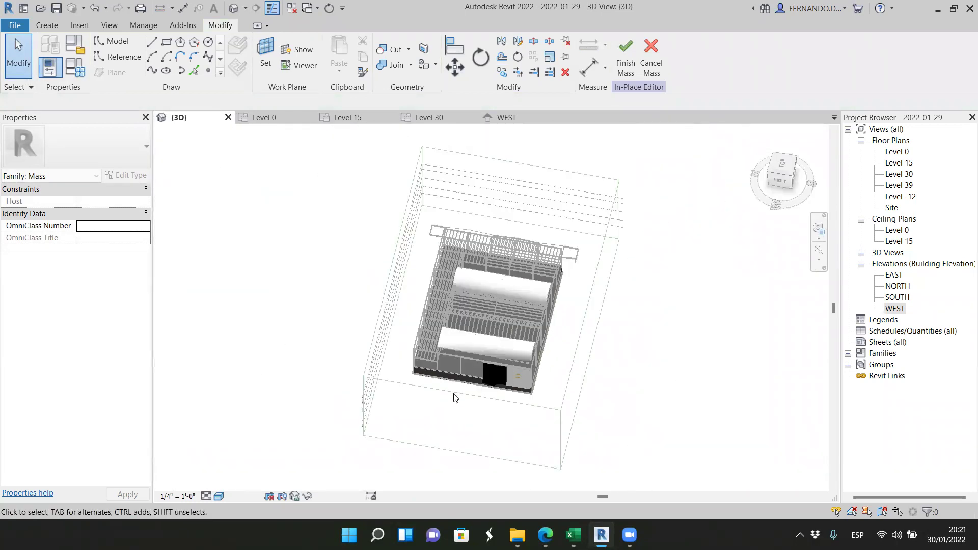
scroll(454, 396, "up", 2)
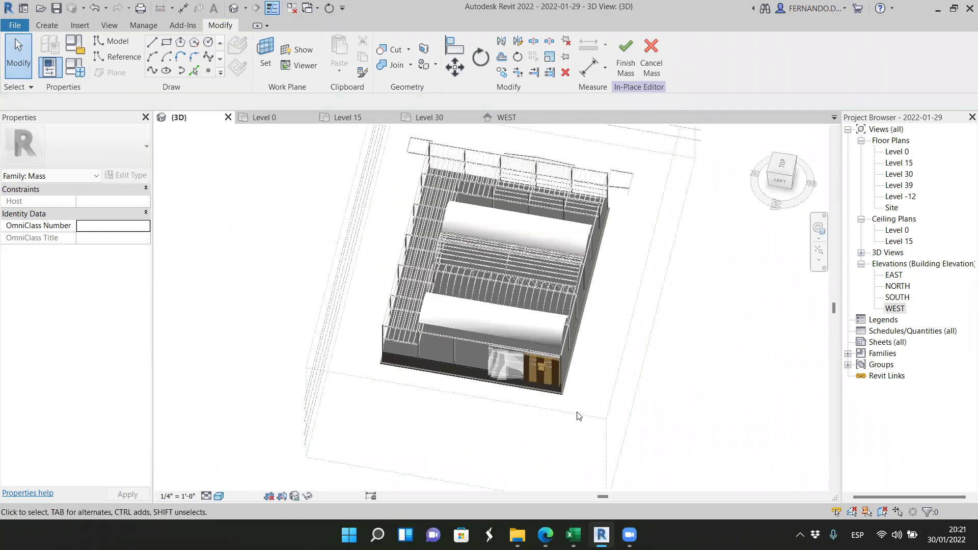
left_click(766, 182)
scroll(451, 376, "up", 5)
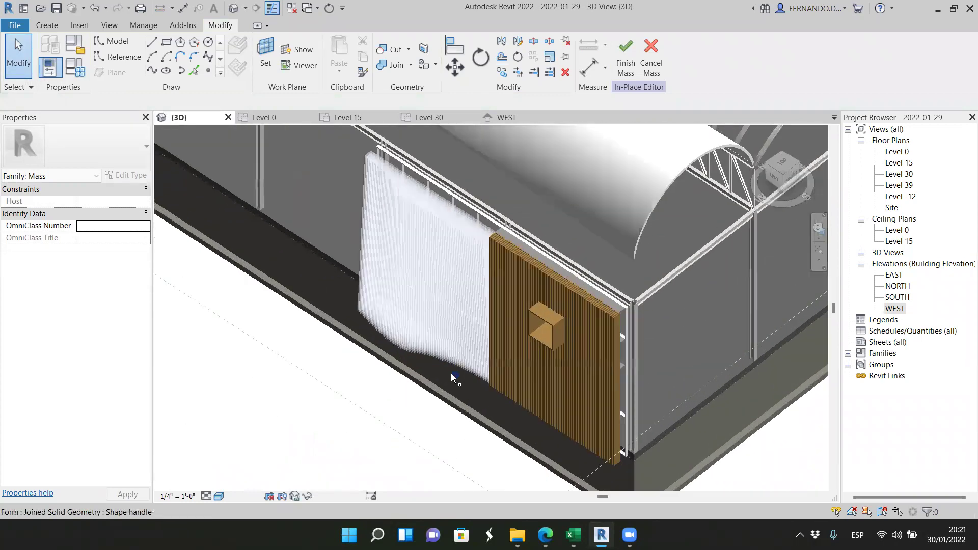
Select the whole joined curved slat form and assign it the Softwood, Lumber material
left_click(456, 364)
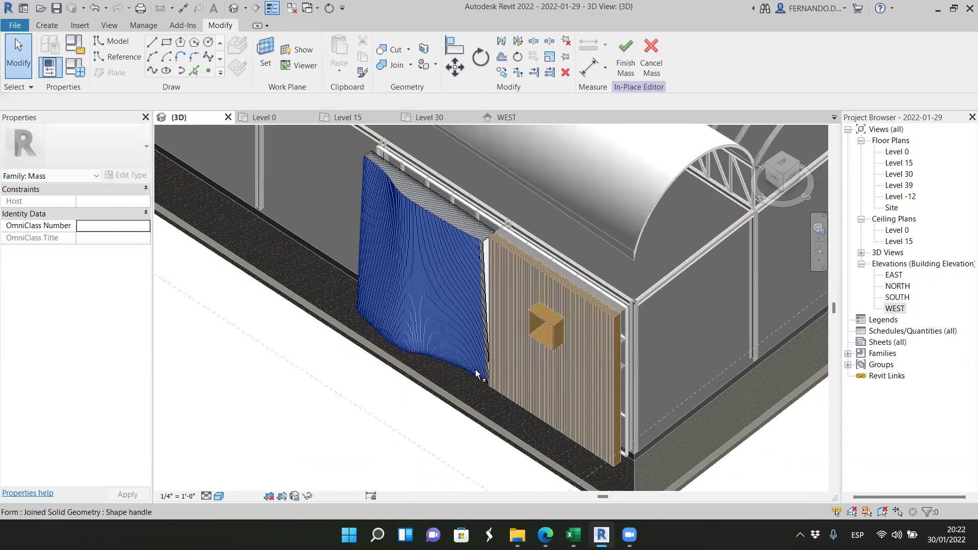
key("Tab")
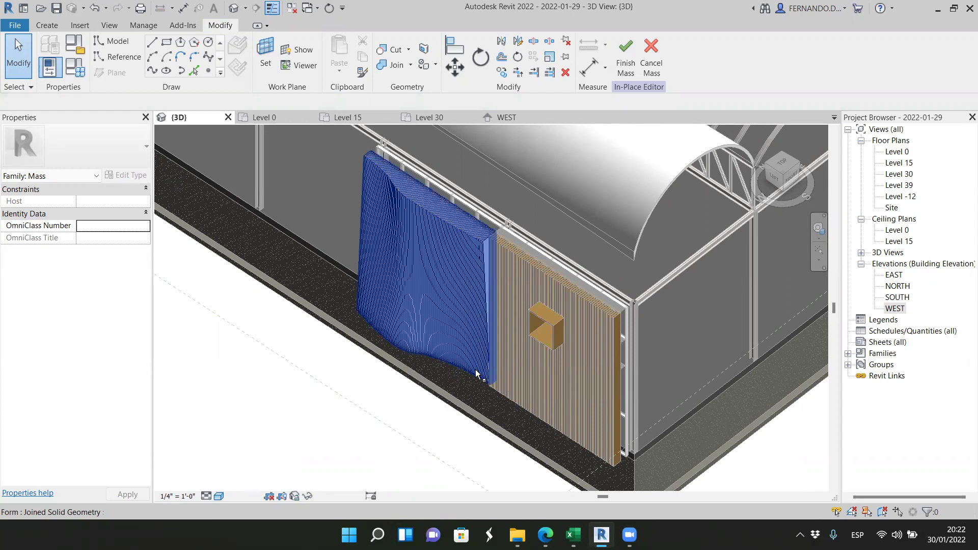
left_click(476, 373)
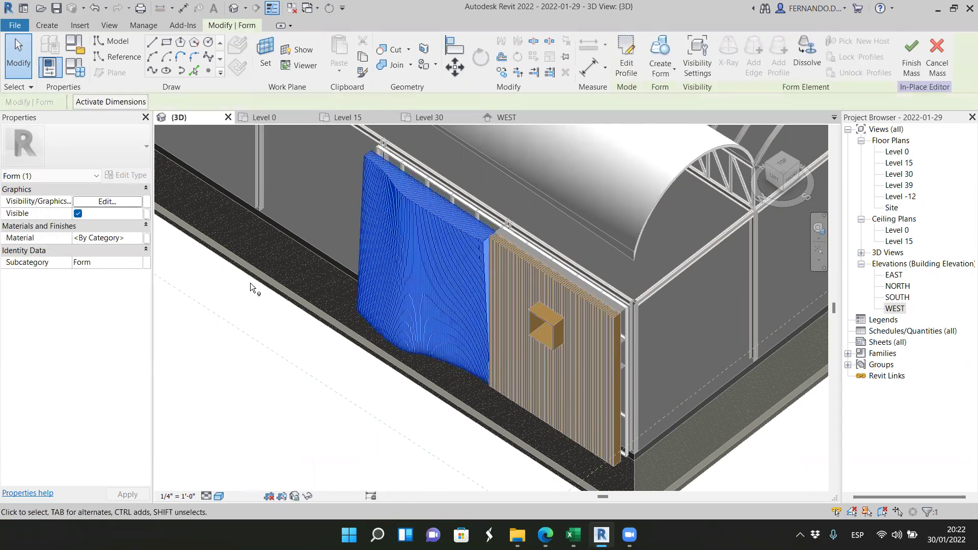
left_click(124, 239)
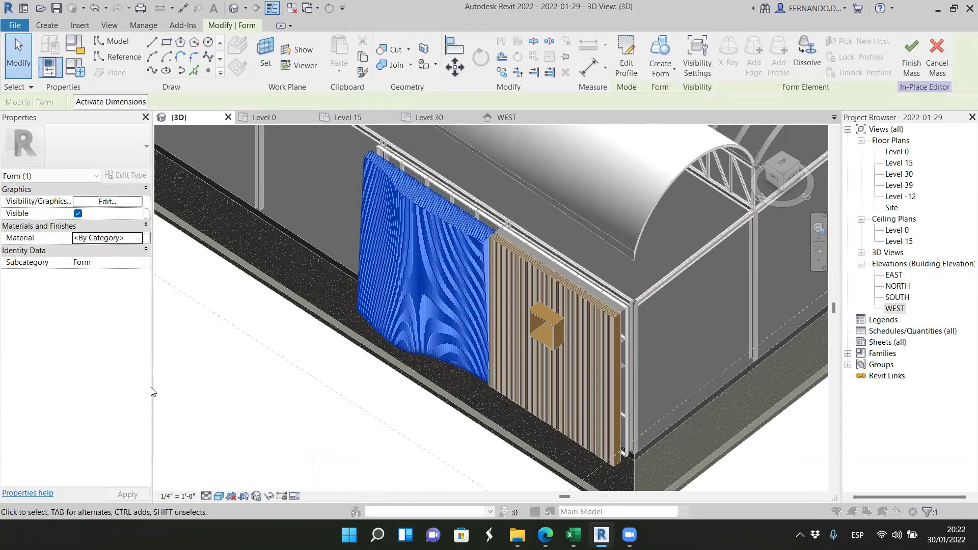
left_click(139, 238)
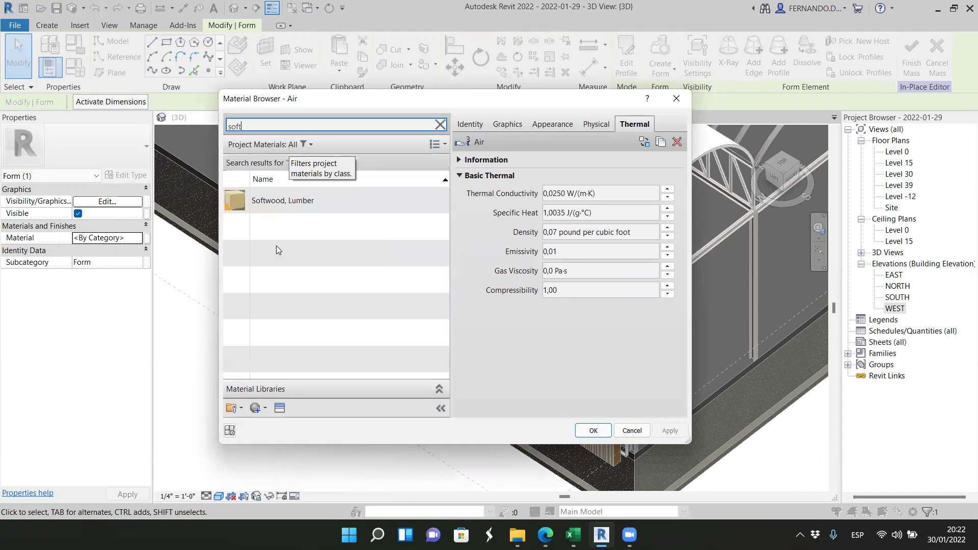
left_click(286, 202)
left_click(593, 431)
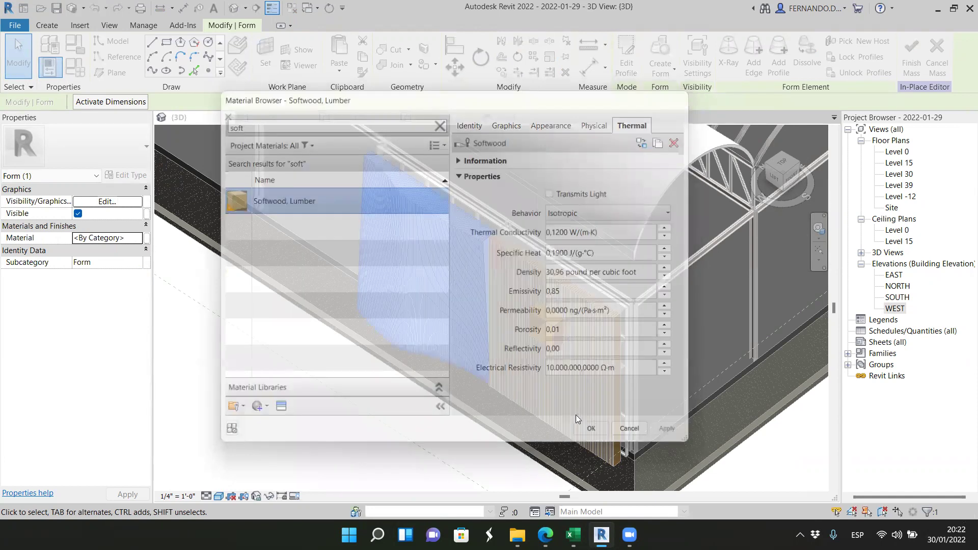
left_click(308, 445)
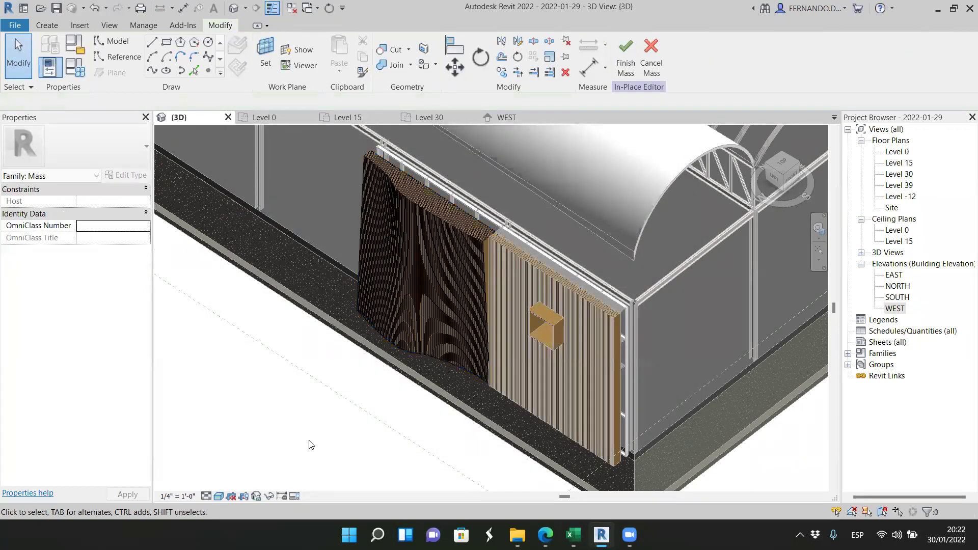
Examine the curved wood slats up close and compare them with the adjoining flat slatted panel and its lower corner
scroll(461, 257, "up", 3)
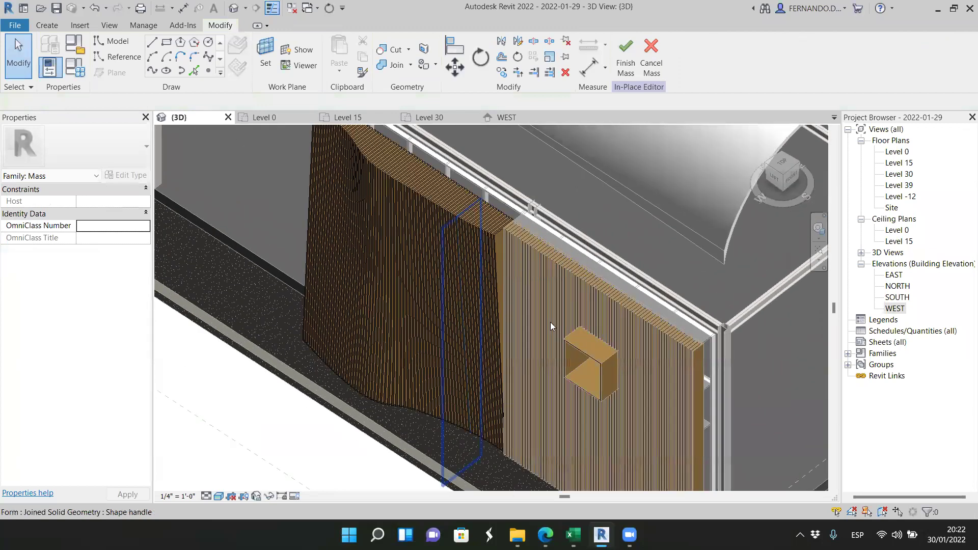
scroll(654, 310, "up", 1)
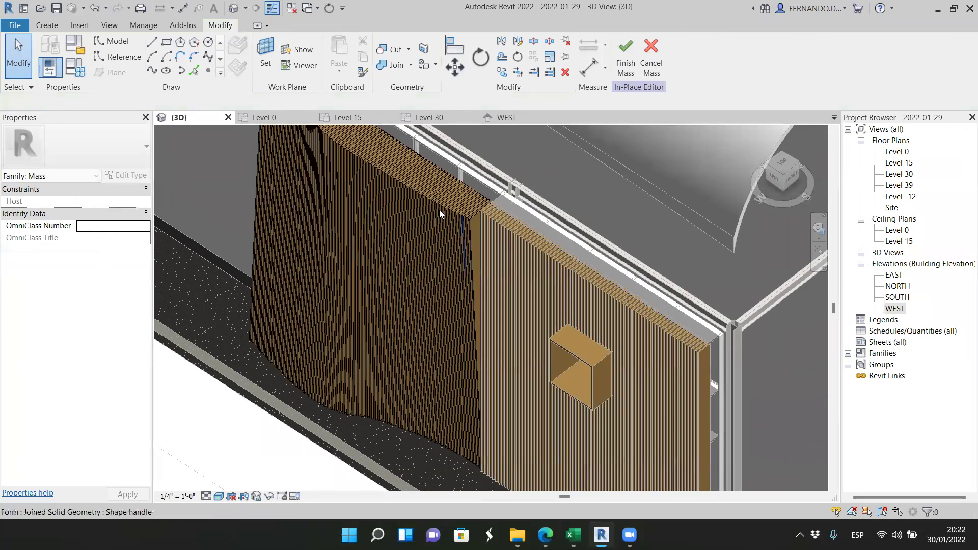
scroll(441, 207, "down", 3)
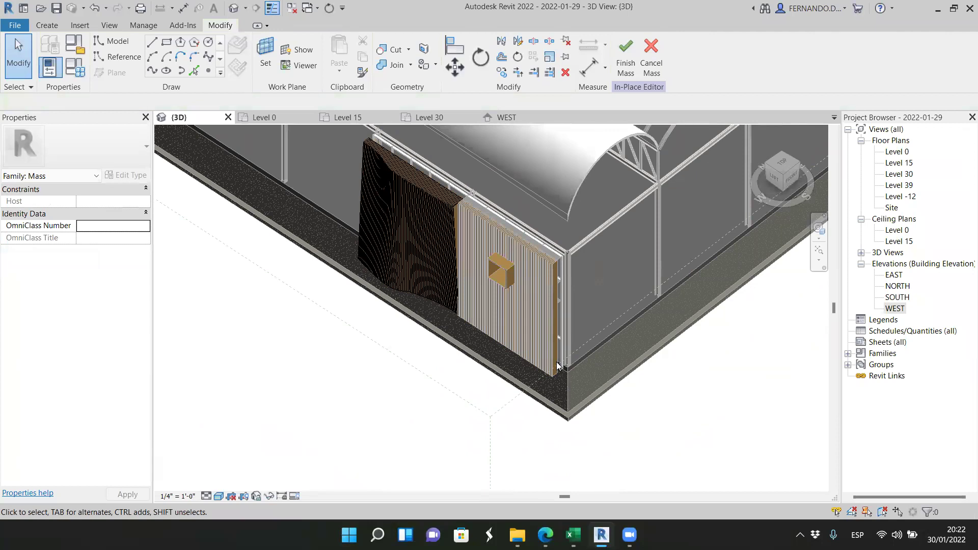
scroll(555, 356, "up", 3)
scroll(550, 392, "up", 4)
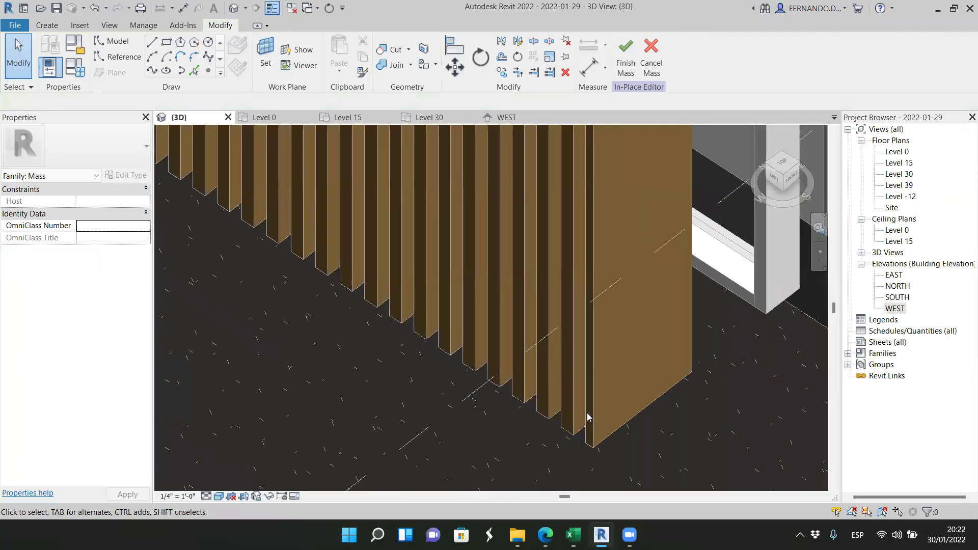
scroll(535, 334, "down", 6)
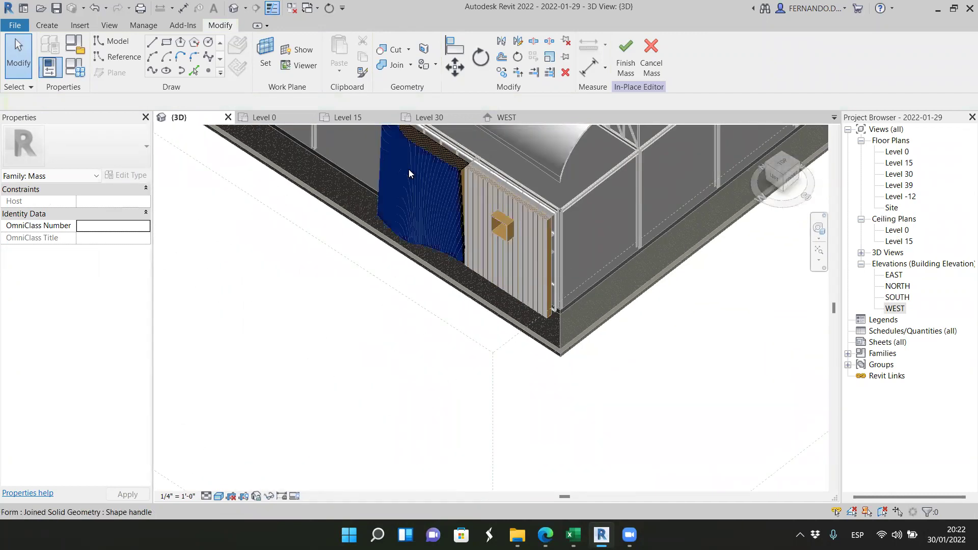
scroll(408, 169, "up", 3)
scroll(723, 377, "down", 2)
scroll(529, 208, "up", 3)
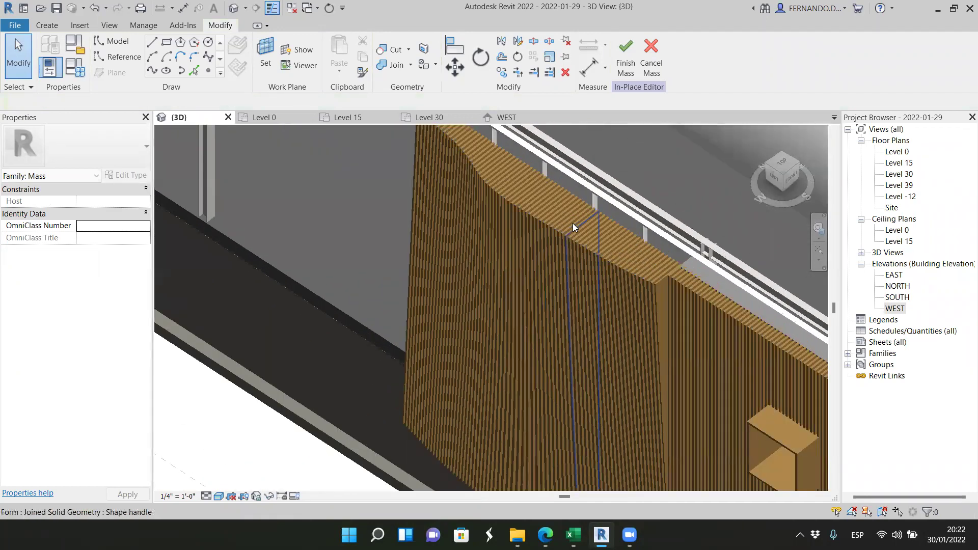
Finish the in-place mass and check the curved and flat slatted panels together on the west storefront
scroll(599, 276, "down", 2)
scroll(628, 279, "up", 2)
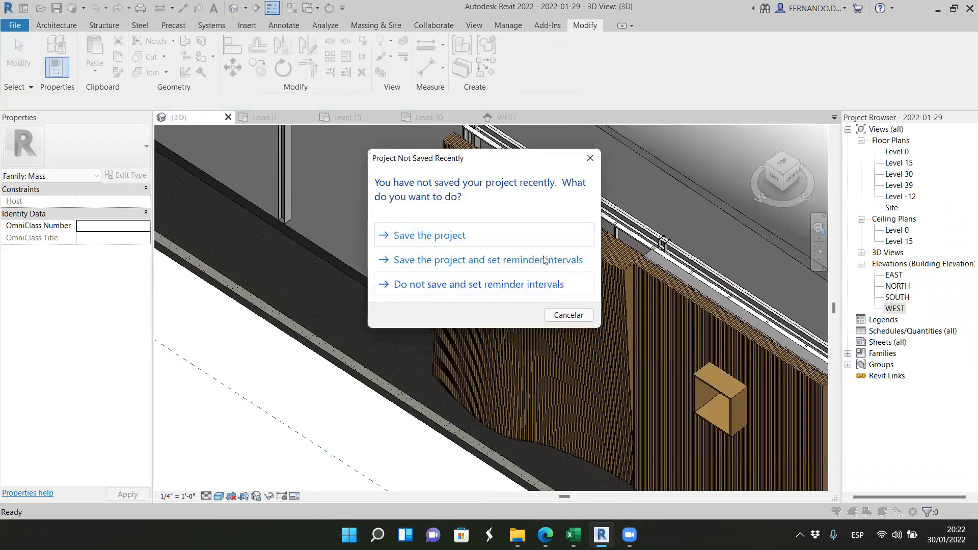
left_click_drag(775, 178, 701, 188)
scroll(585, 238, "down", 6)
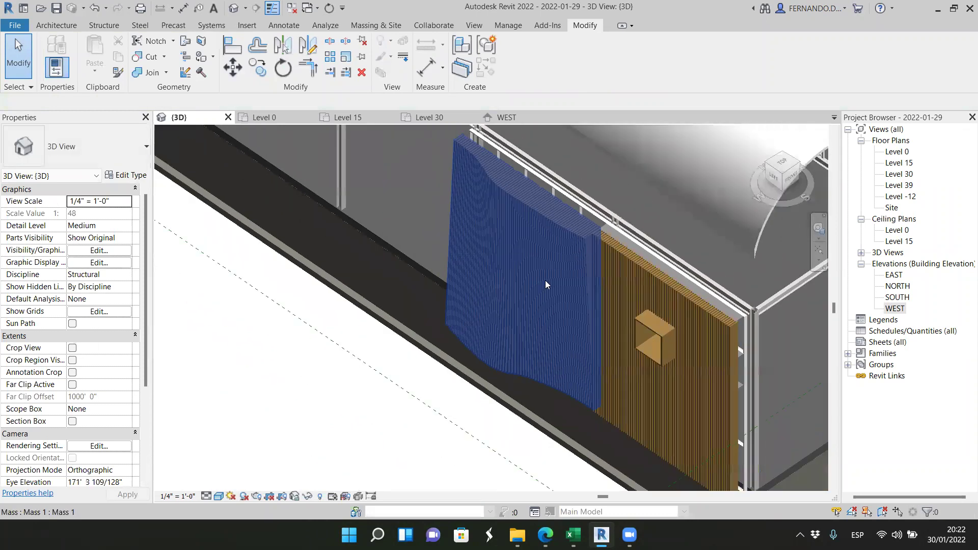
scroll(619, 311, "up", 5)
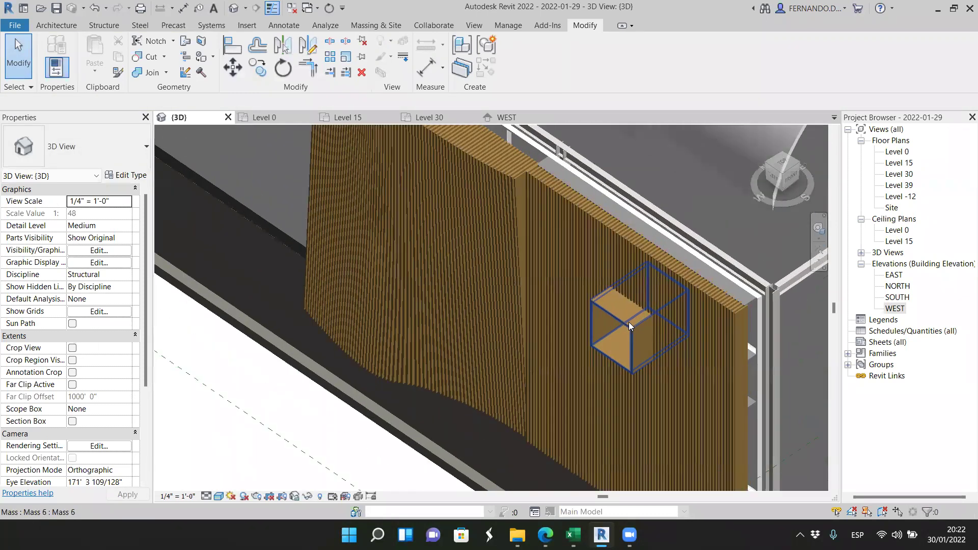
scroll(474, 275, "down", 2)
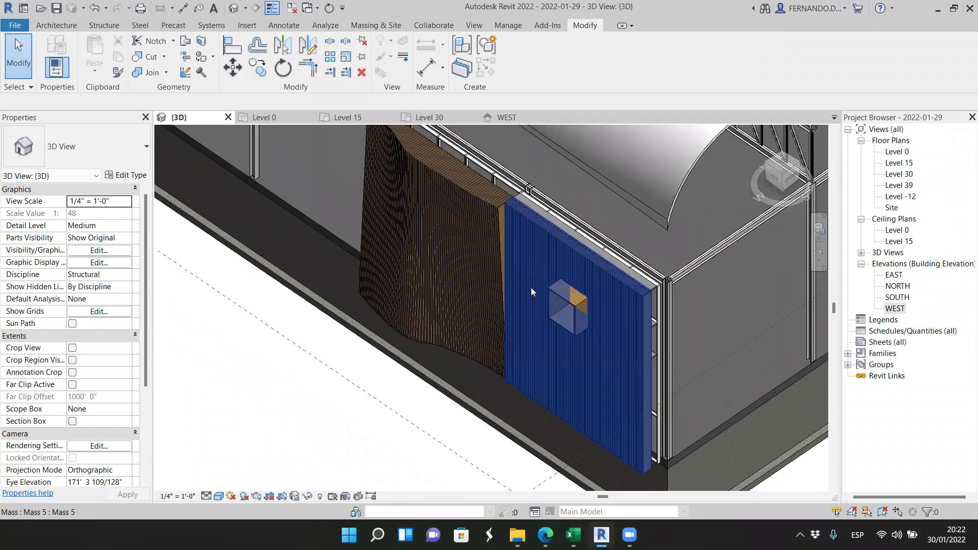
scroll(516, 288, "down", 4)
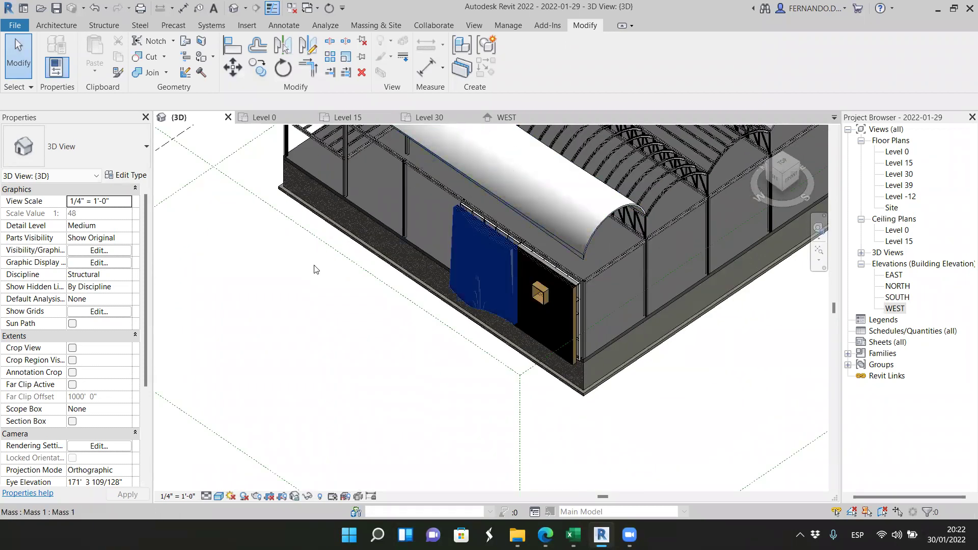
Create a perspective camera view from the Level 0 plan, with the eye inside the building looking west through the slatted panels
left_click(265, 117)
scroll(455, 233, "down", 2)
scroll(455, 233, "up", 2)
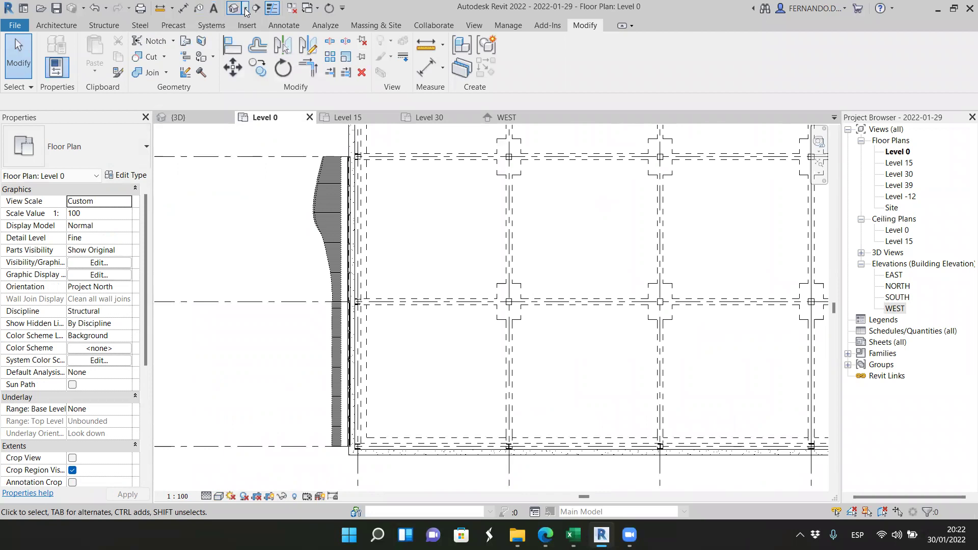
left_click(245, 9)
left_click(259, 38)
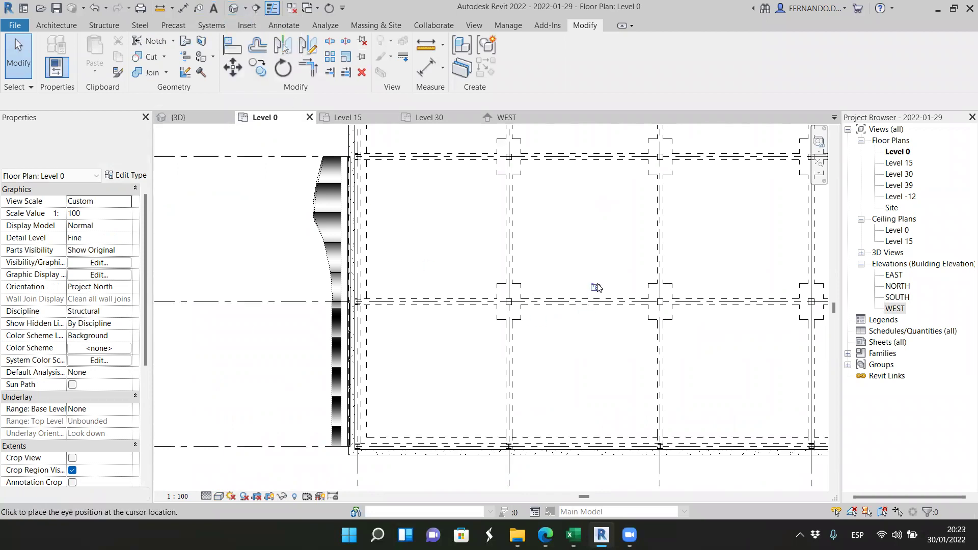
left_click(623, 265)
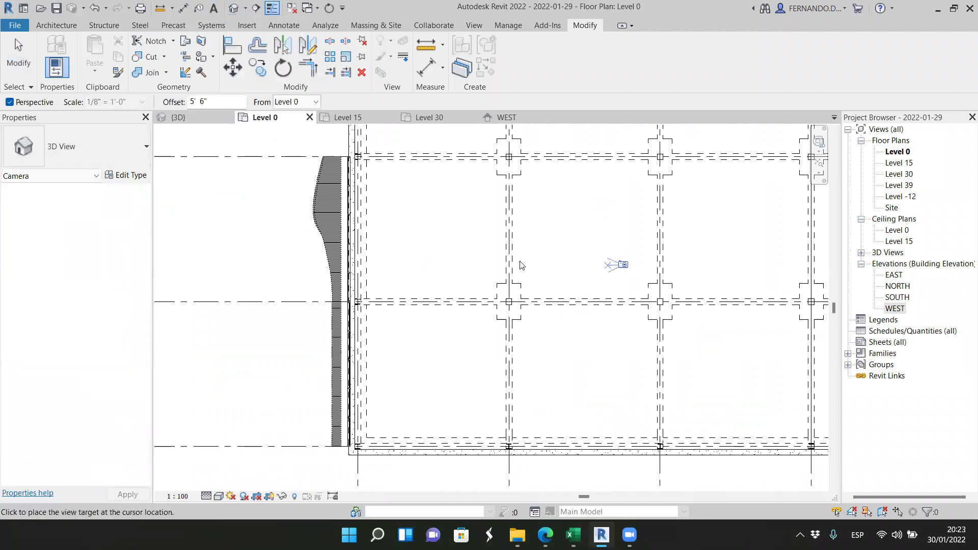
left_click(185, 267)
scroll(356, 362, "down", 4)
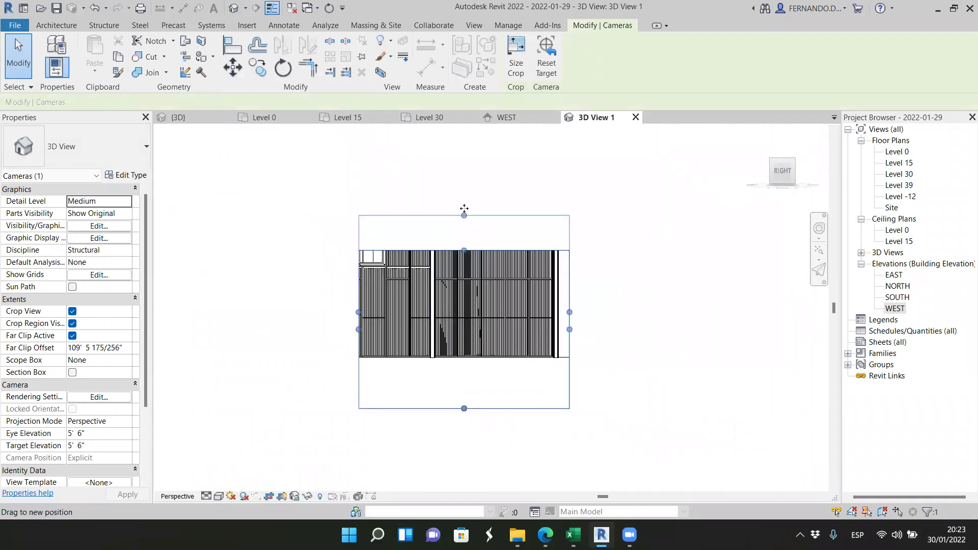
Extend the interior camera view's crop region upward and to both sides to frame both slatted panels and the window box
left_click_drag(464, 208, 465, 188)
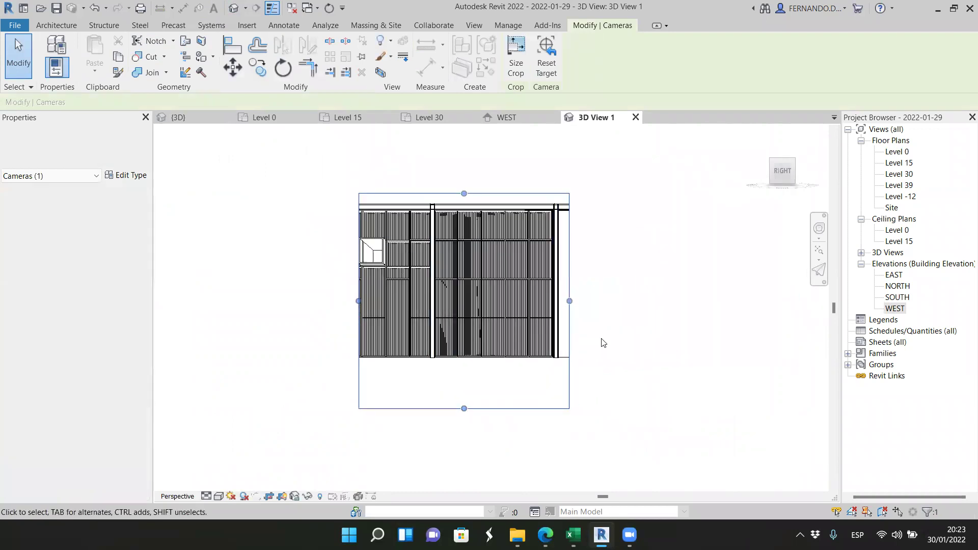
left_click_drag(569, 301, 663, 301)
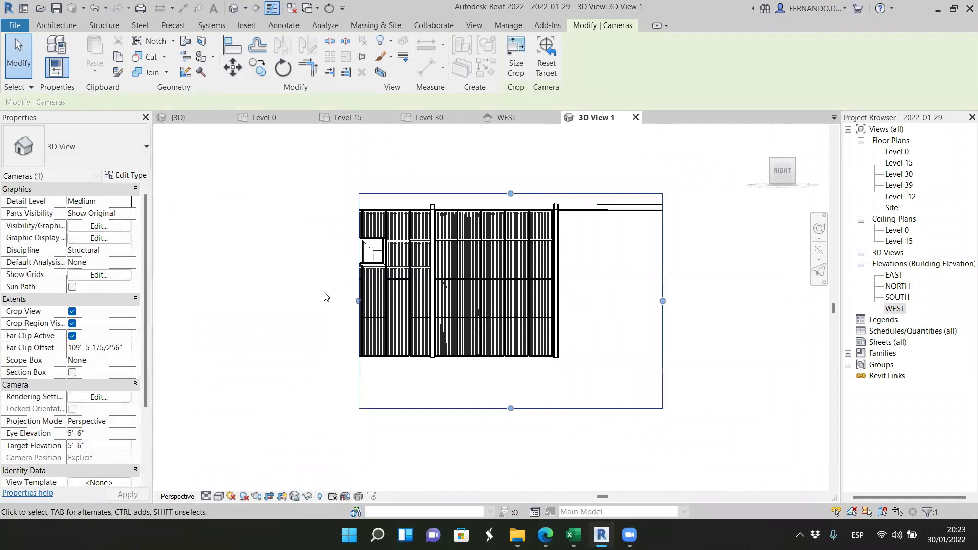
left_click_drag(359, 300, 230, 281)
scroll(376, 282, "up", 2)
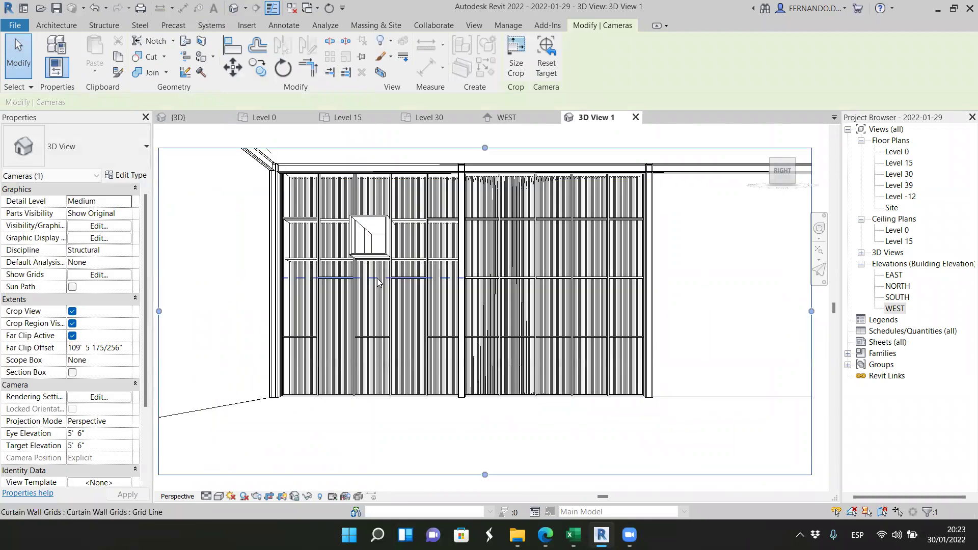
left_click_drag(485, 148, 512, 181)
scroll(547, 261, "down", 2)
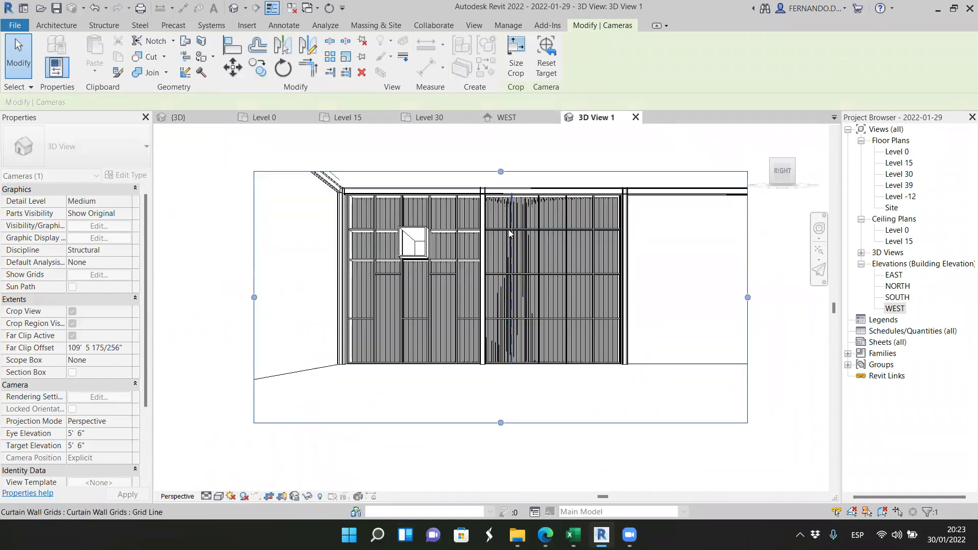
scroll(478, 210, "up", 2)
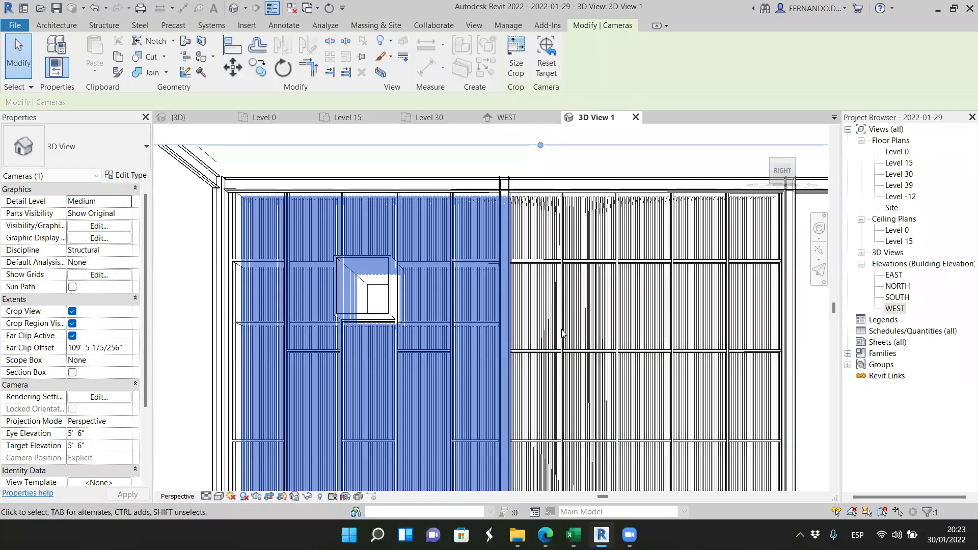
scroll(566, 347, "up", 2)
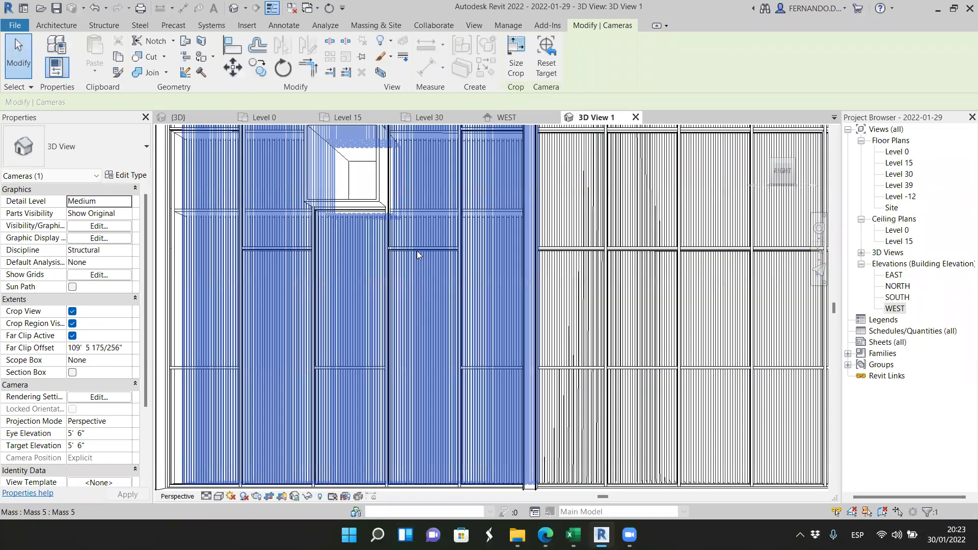
scroll(441, 327, "down", 2)
Create a second perspective camera view from Level 0, with the eye outside the southwest corner and the target inside the building to the northeast
left_click(180, 118)
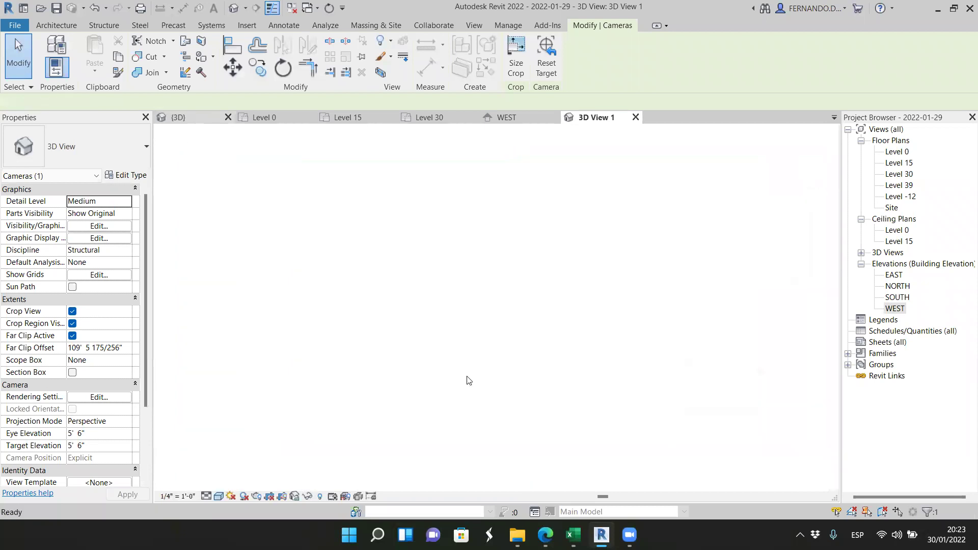
scroll(437, 328, "down", 2)
left_click(278, 119)
scroll(433, 349, "down", 2)
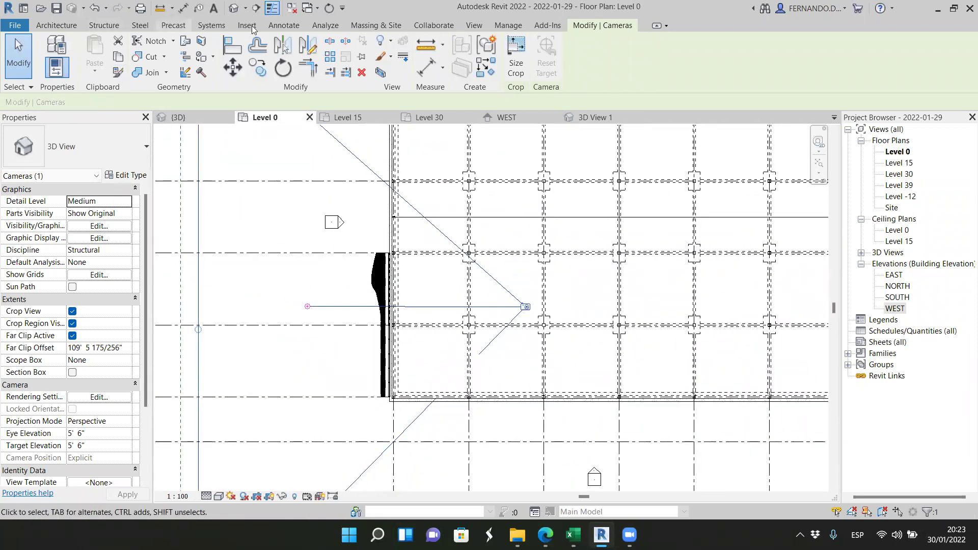
left_click(243, 9)
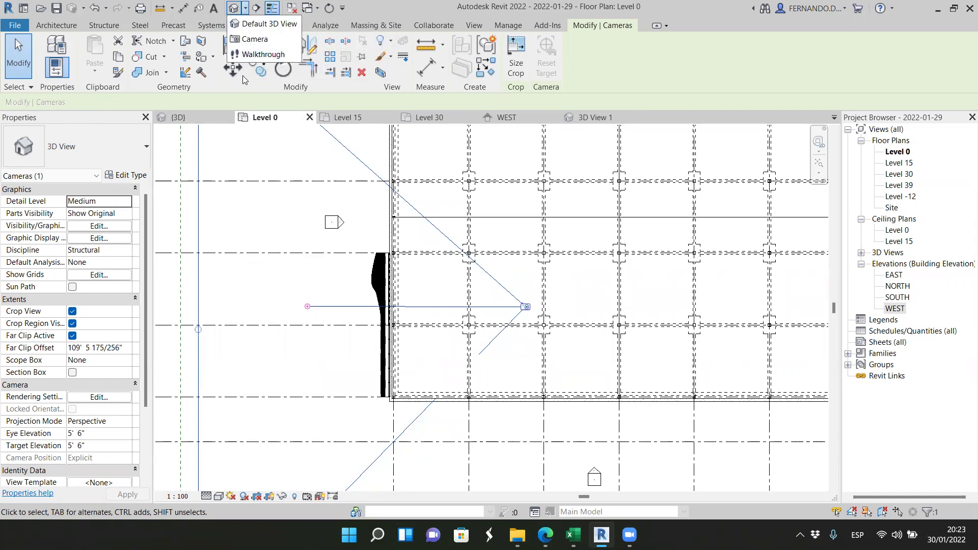
left_click(261, 37)
scroll(487, 243, "down", 2)
left_click(346, 361)
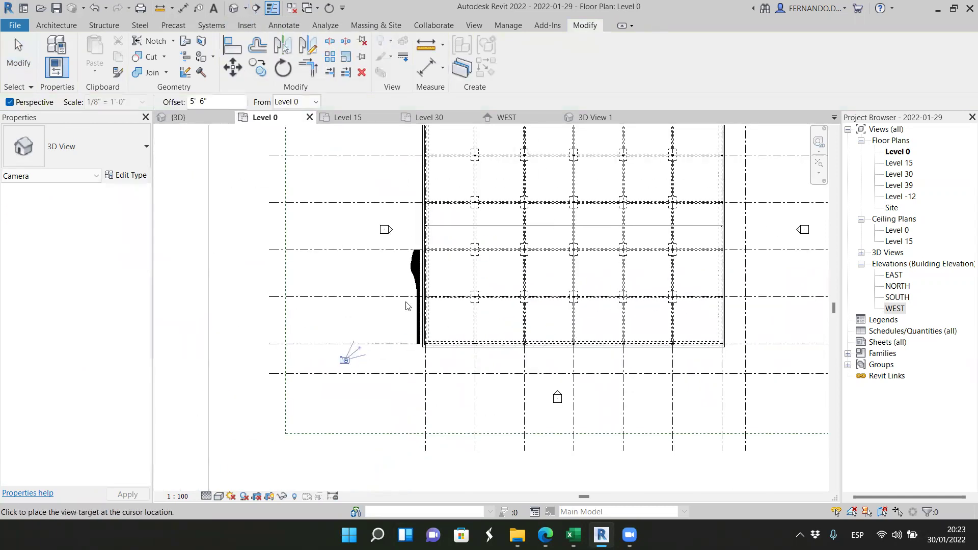
left_click(541, 219)
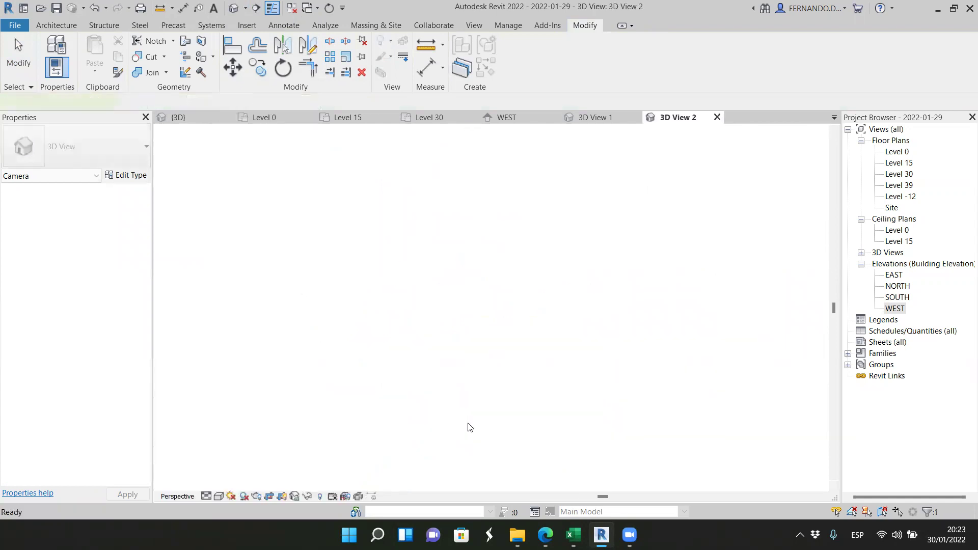
scroll(467, 419, "down", 4)
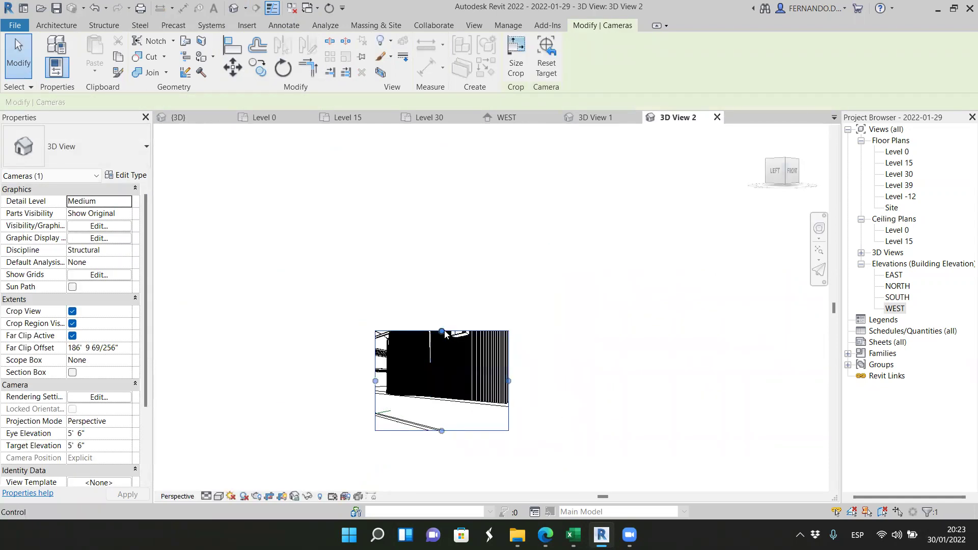
Extend the exterior camera view's crop region upward and to both sides to frame the whole slatted west facade
left_click_drag(442, 332, 442, 251)
left_click_drag(509, 339, 560, 340)
left_click_drag(375, 340, 324, 340)
left_click(682, 389)
scroll(452, 360, "up", 3)
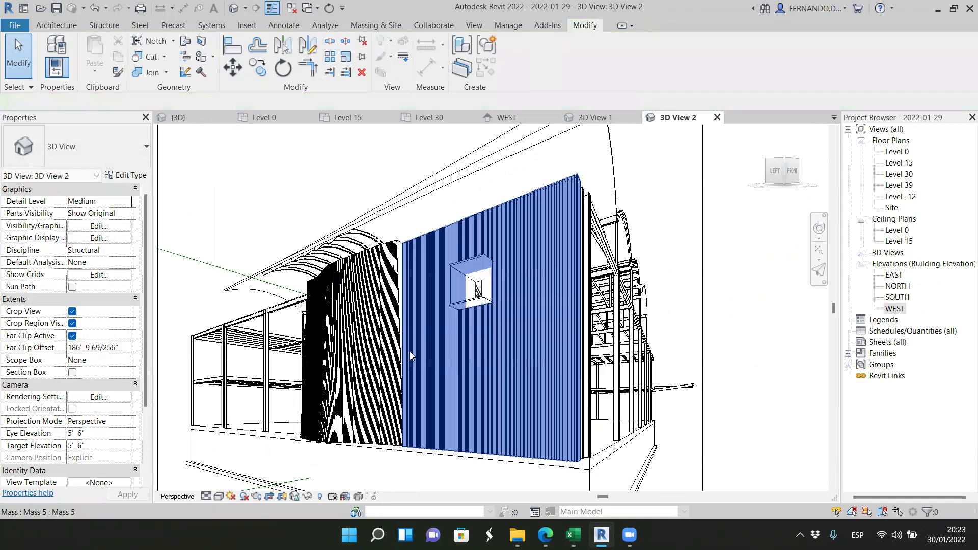
Turn on shadows in the exterior perspective view of the slatted facade
scroll(316, 461, "up", 2)
scroll(374, 354, "down", 1)
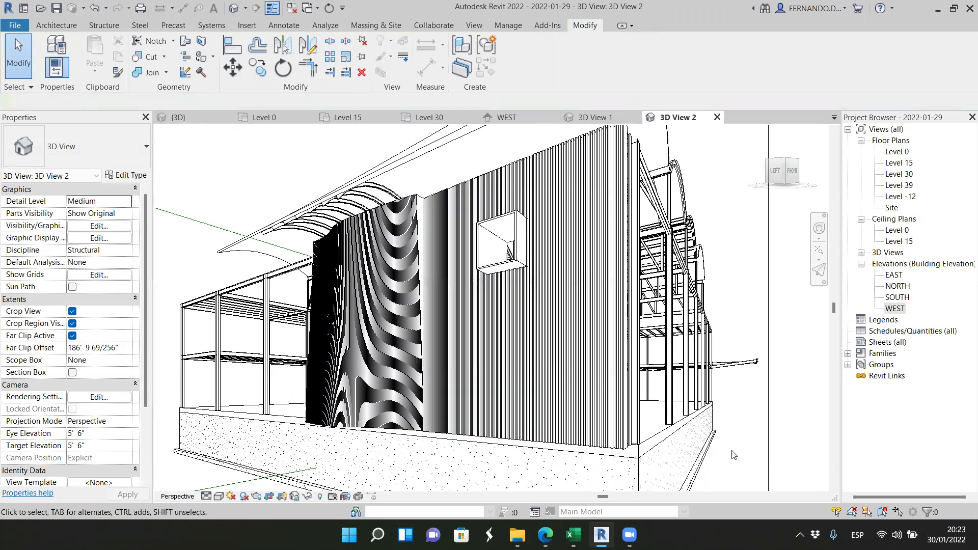
scroll(636, 346, "down", 1)
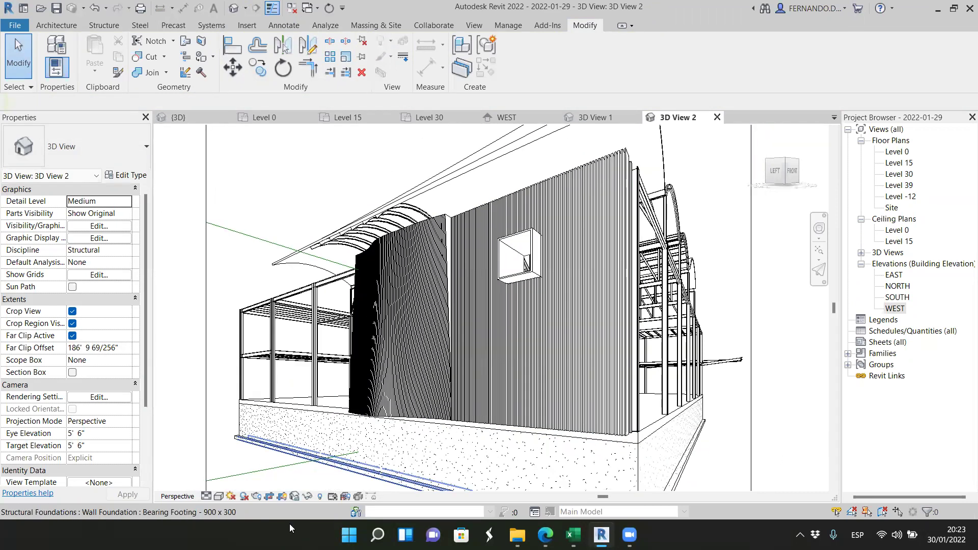
left_click(248, 497)
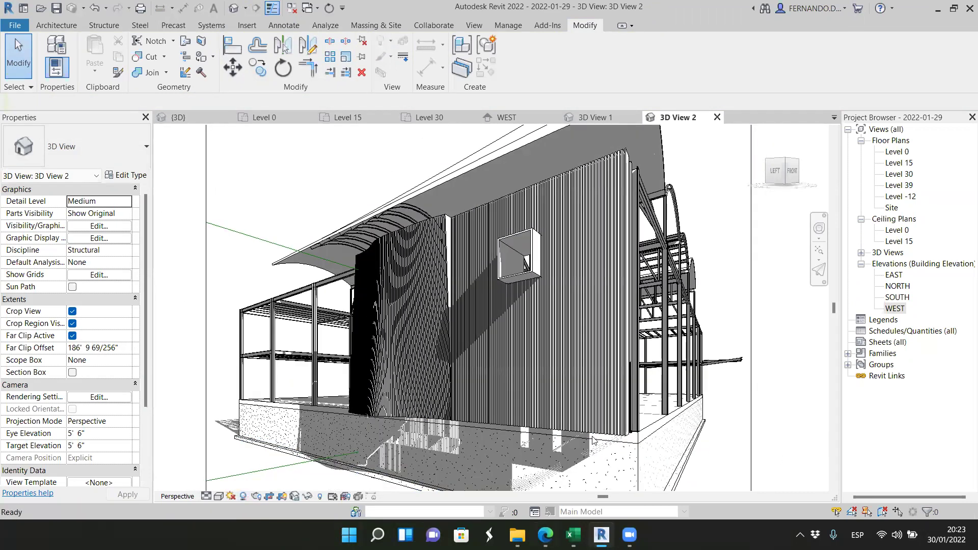
Examine the shaded exterior perspective: the window box's shadow, the curved slats, and the junction between the curved and flat slatted panels
scroll(509, 374, "up", 4)
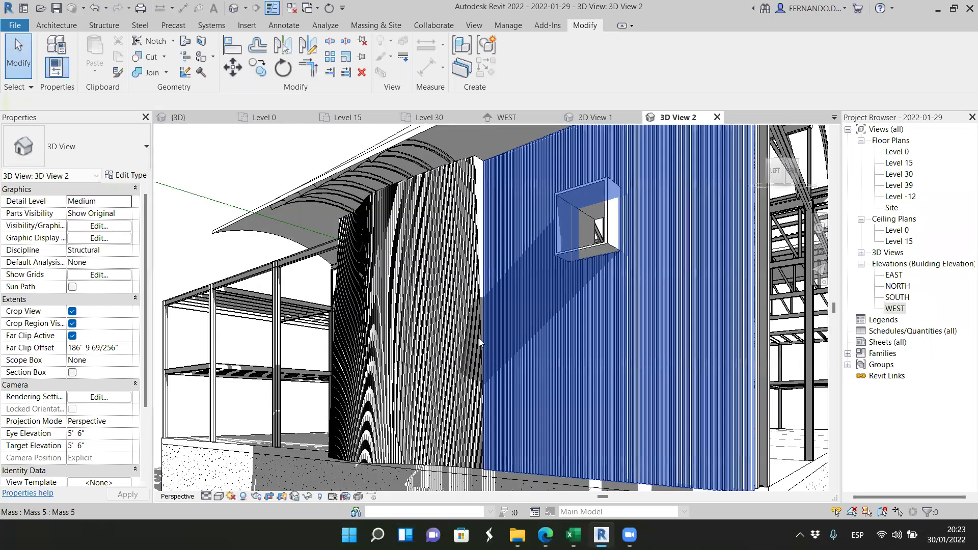
scroll(474, 331, "down", 5)
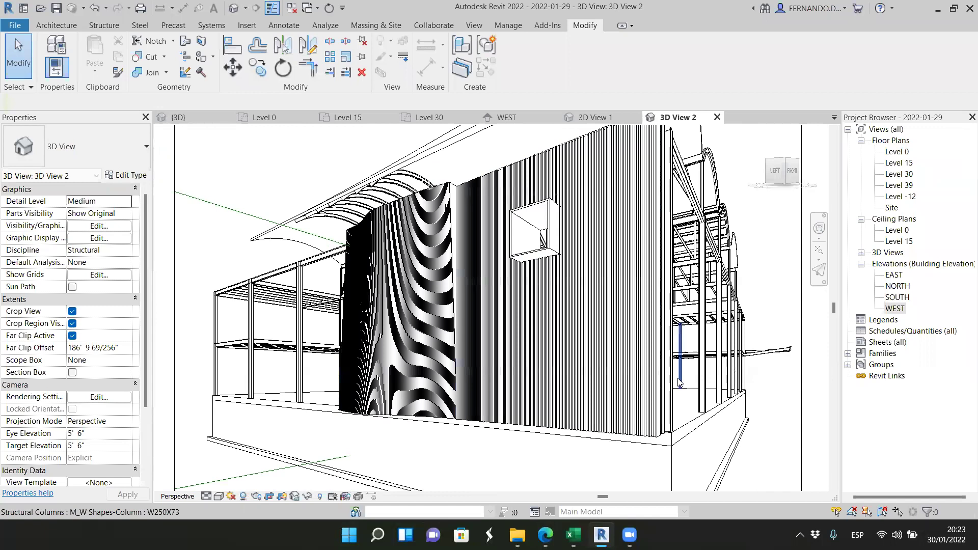
scroll(673, 380, "down", 2)
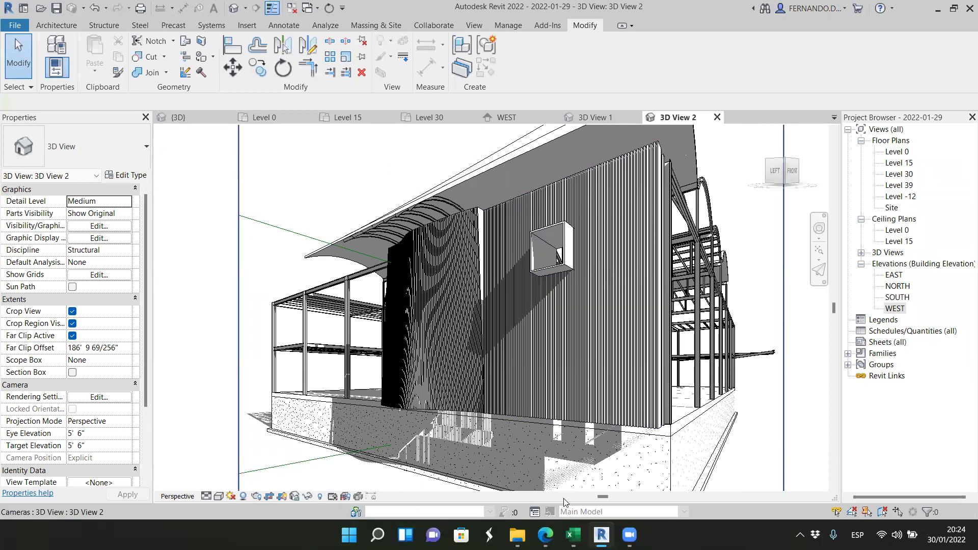
scroll(564, 205, "up", 4)
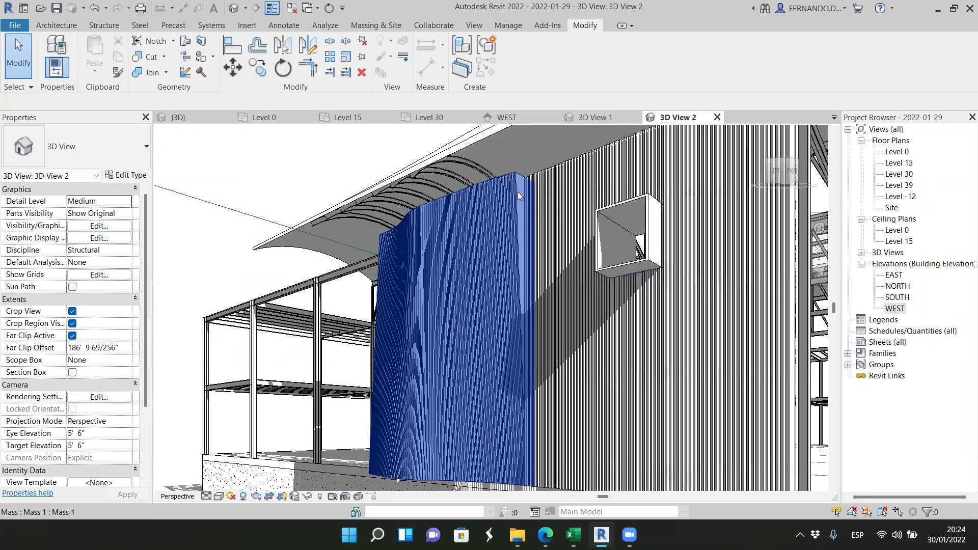
scroll(519, 186, "down", 3)
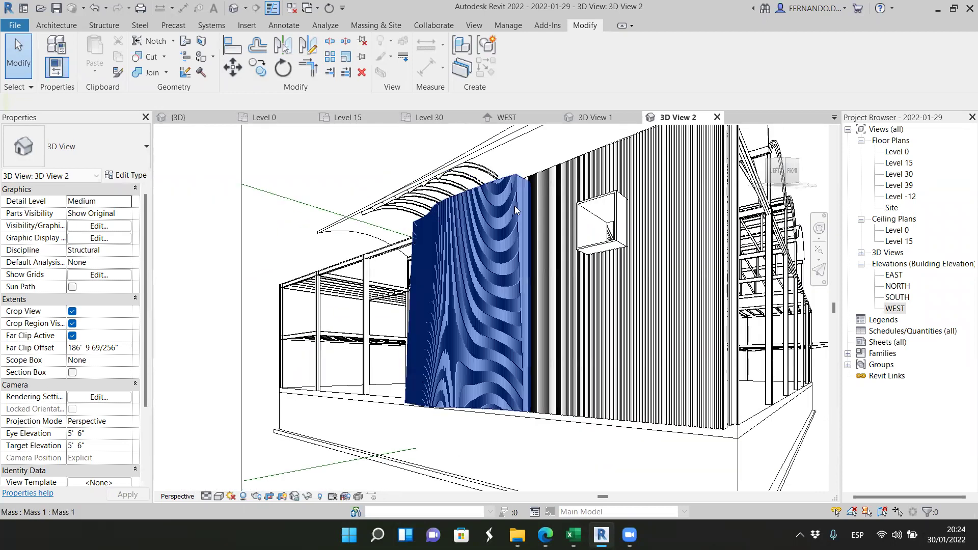
scroll(487, 409, "up", 2)
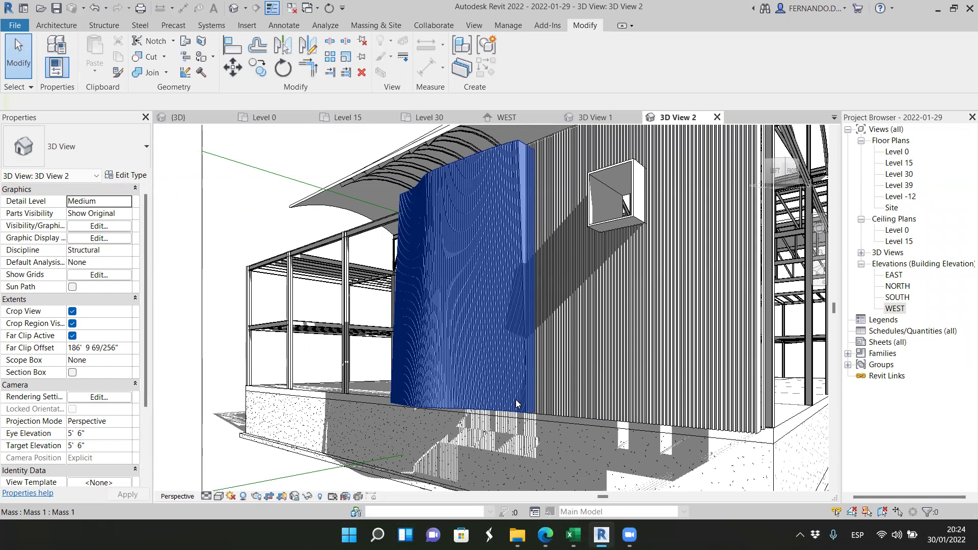
scroll(560, 149, "up", 2)
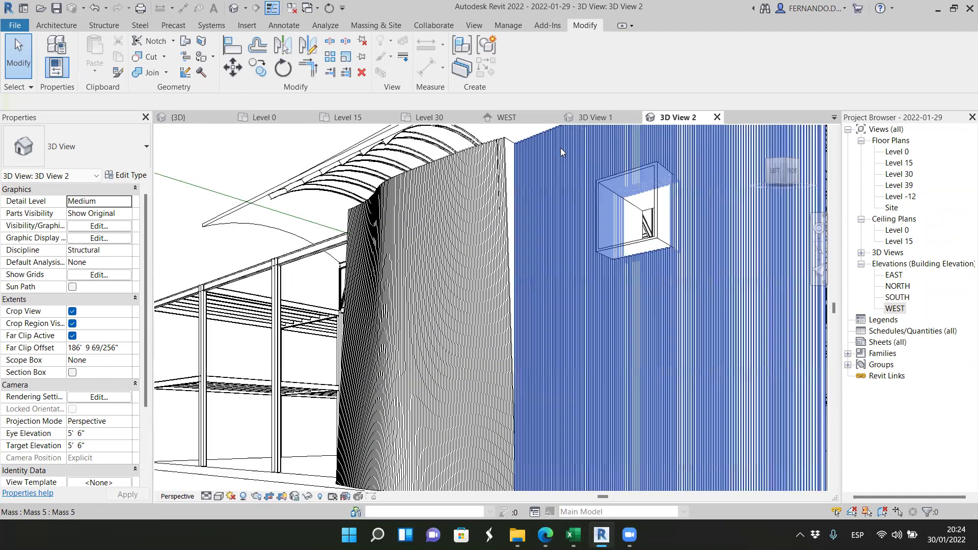
scroll(560, 148, "up", 3)
scroll(480, 149, "up", 4)
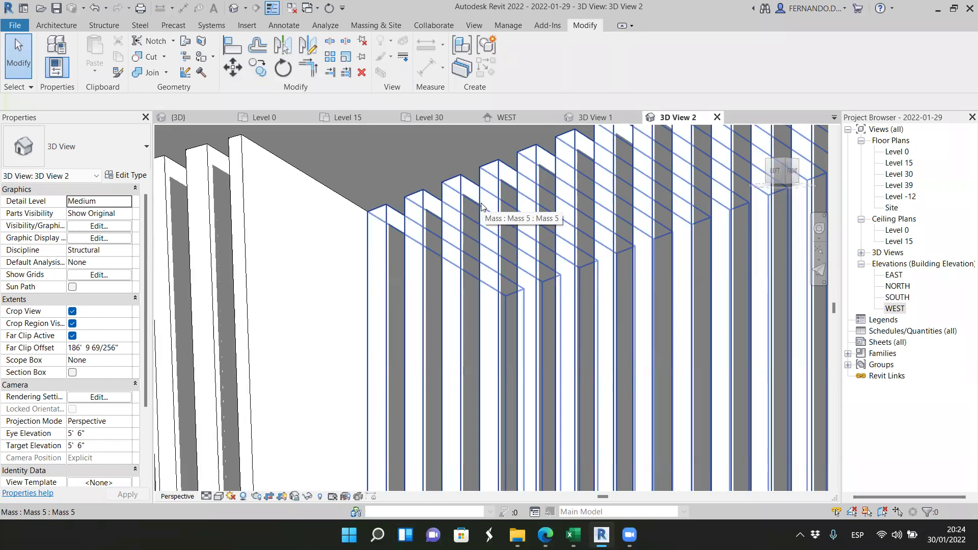
scroll(481, 207, "down", 8)
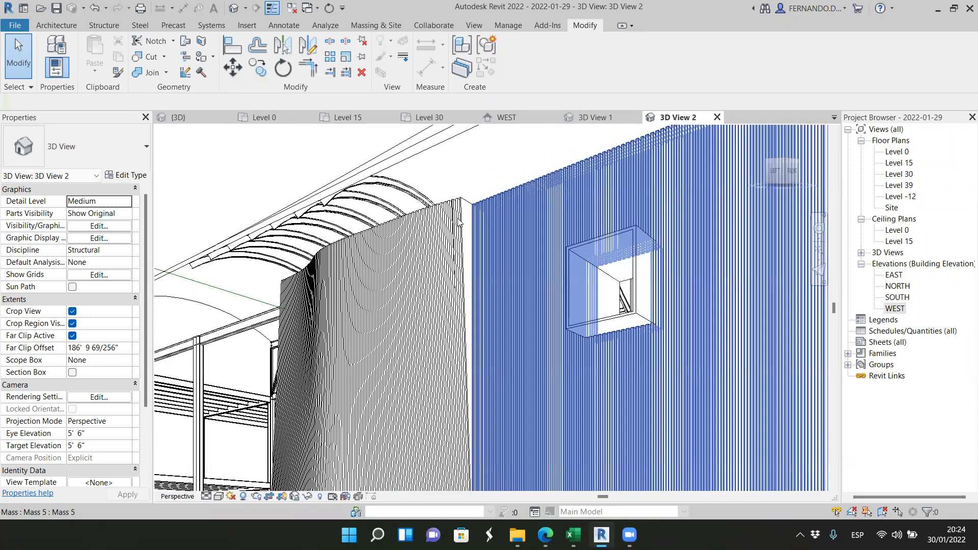
scroll(408, 219, "down", 3)
scroll(429, 281, "up", 5)
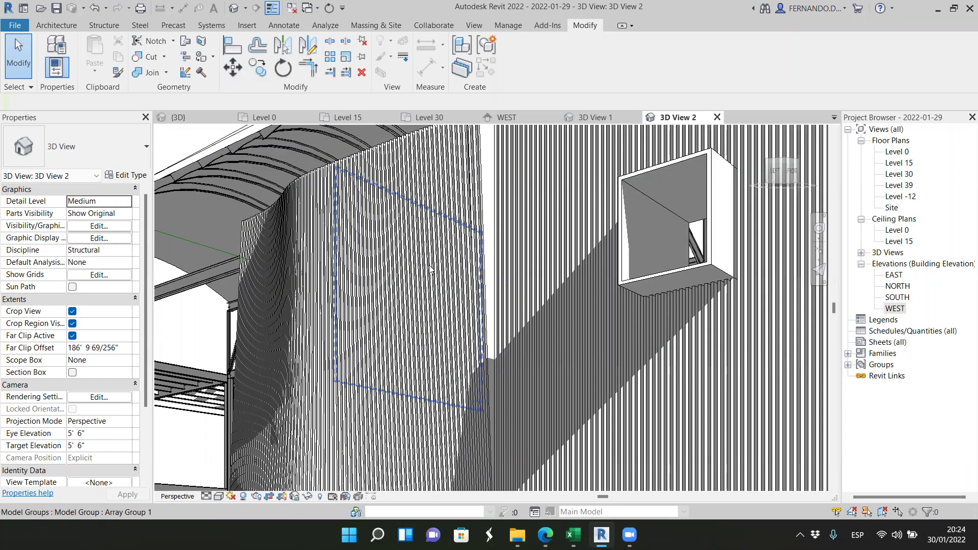
scroll(431, 270, "down", 4)
scroll(357, 296, "up", 4)
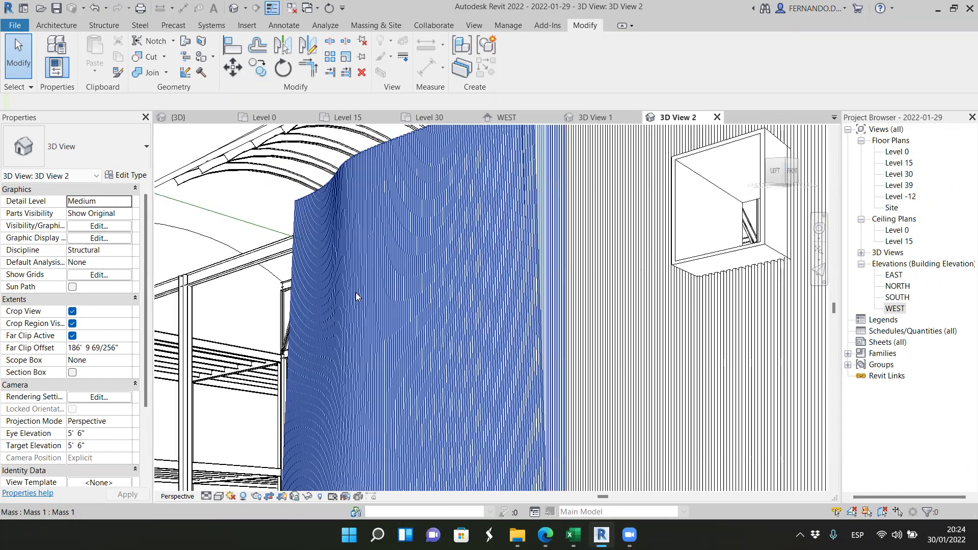
scroll(356, 297, "down", 2)
scroll(371, 276, "down", 2)
scroll(372, 276, "down", 3)
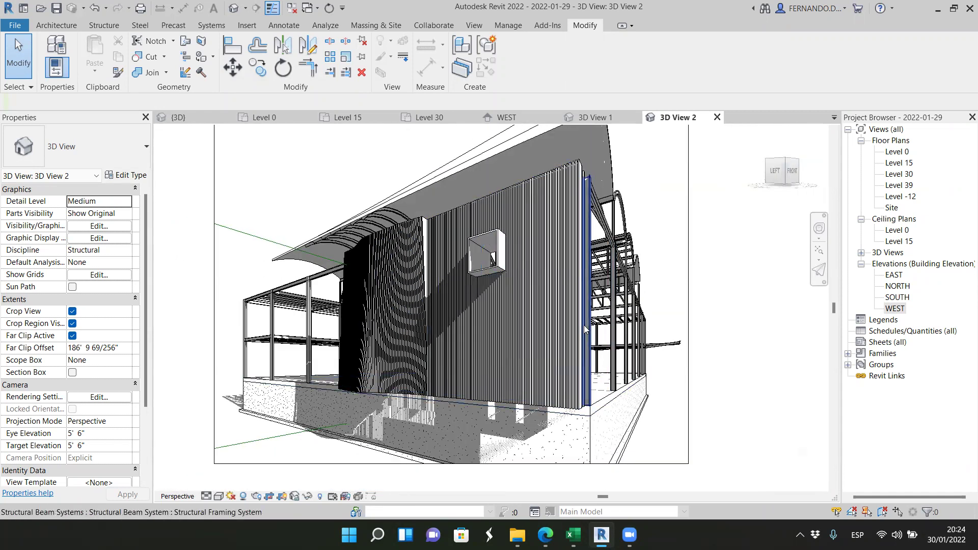